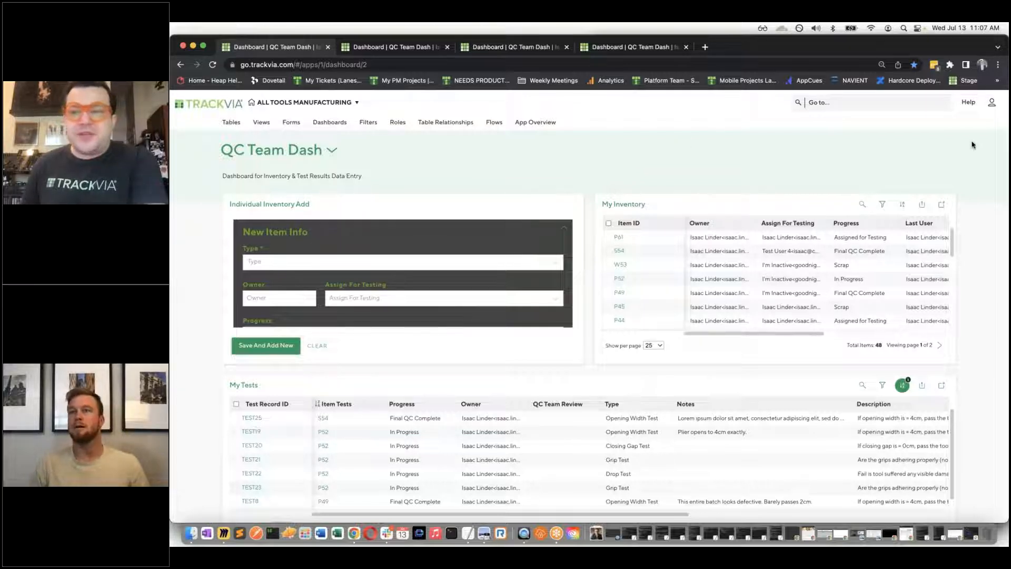
Open the account menu and examine which account is currently active
{"action": "left_click", "coordinate": [993, 110]}
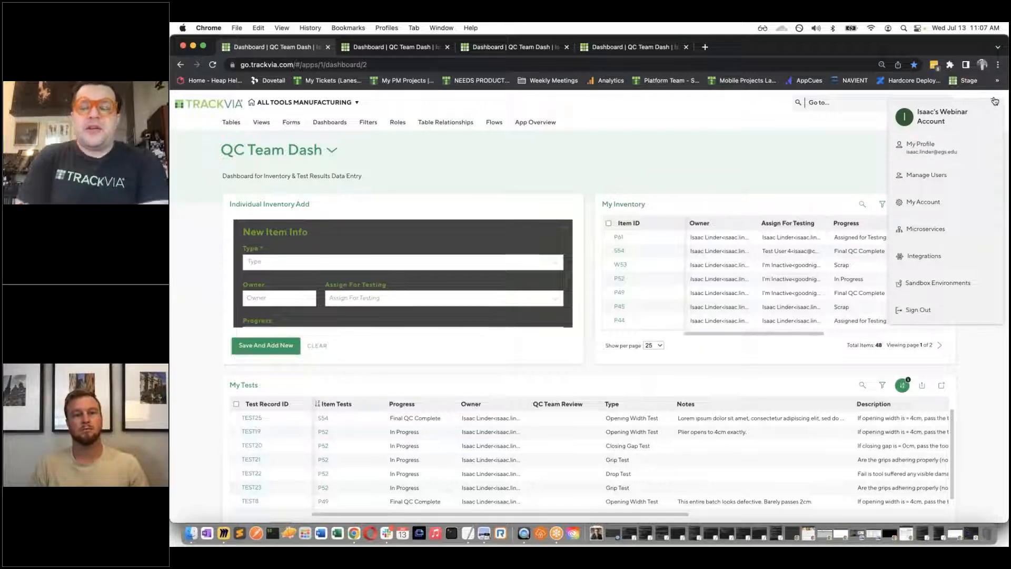
{"action": "triple_click", "coordinate": [933, 118]}
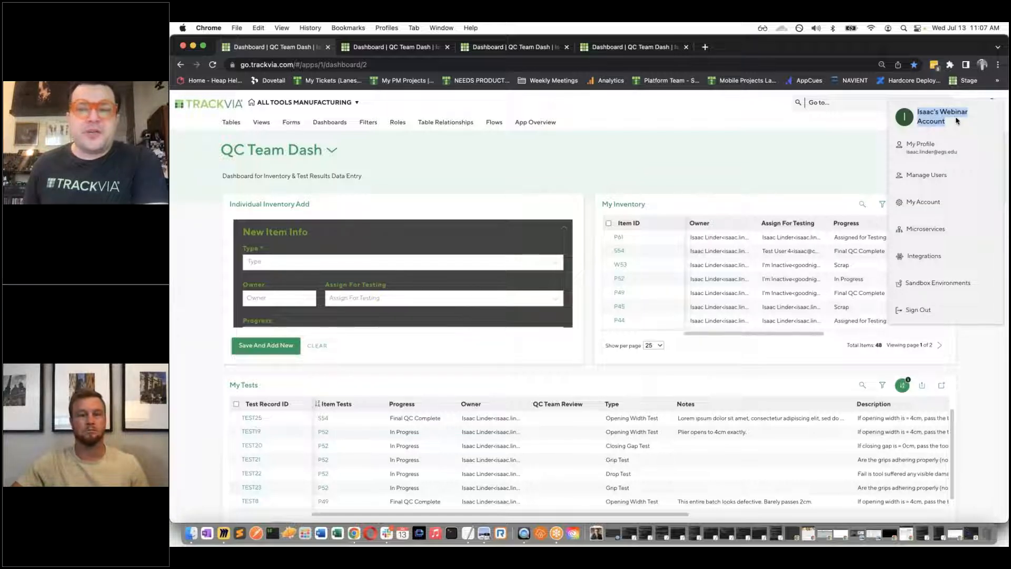
{"action": "left_click", "coordinate": [957, 121]}
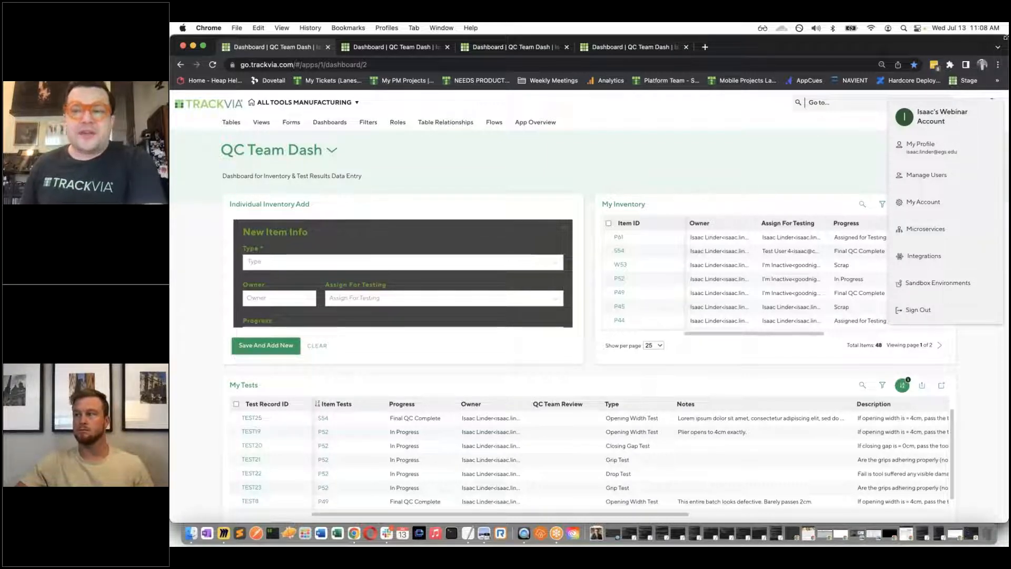
Narrow the browser window to expose the incognito Account Users window beside it, and start adding a new user there
{"action": "left_click_drag", "start_coordinate": [948, 34], "coordinate": [592, 31]}
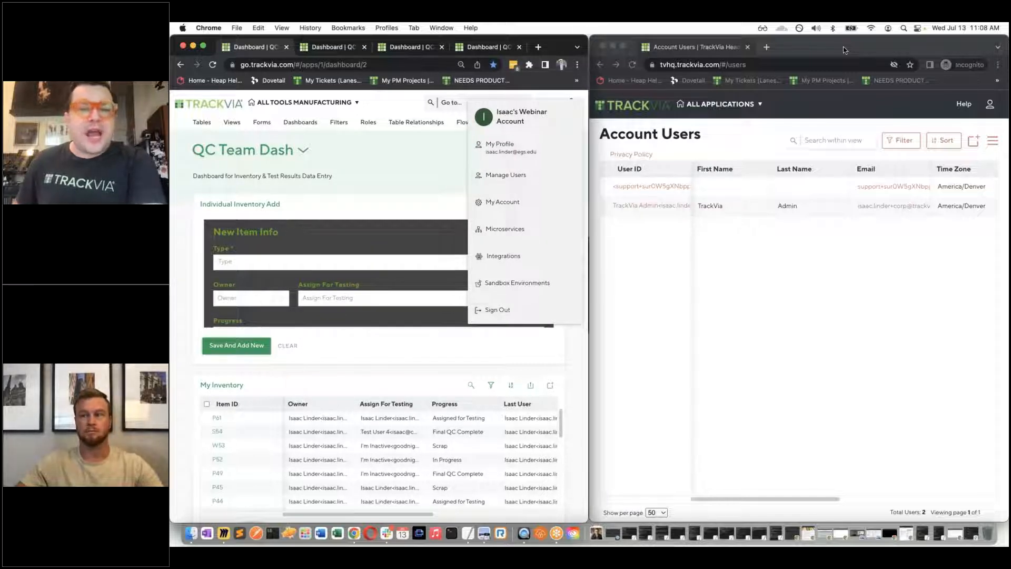
{"action": "left_click", "coordinate": [844, 50]}
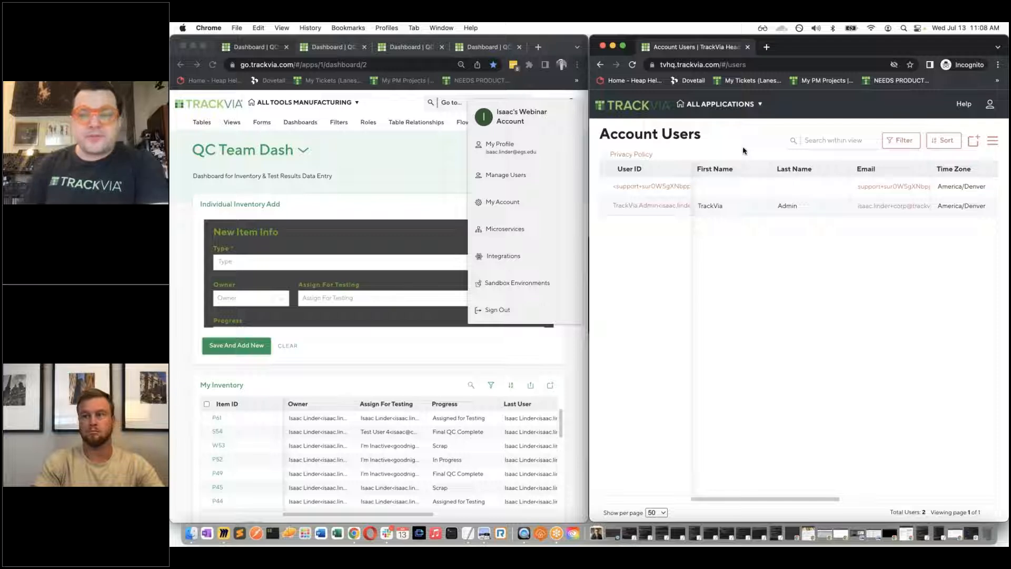
{"action": "left_click", "coordinate": [974, 140]}
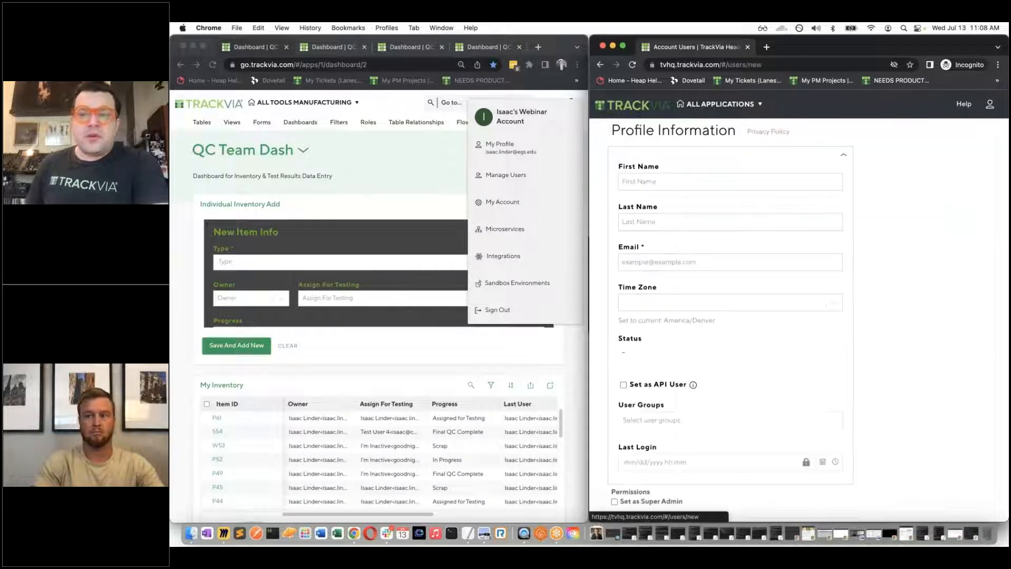
Fill in the new user's first name, last name and email from the saved contact suggestion, and save the user
{"action": "left_click", "coordinate": [838, 266]}
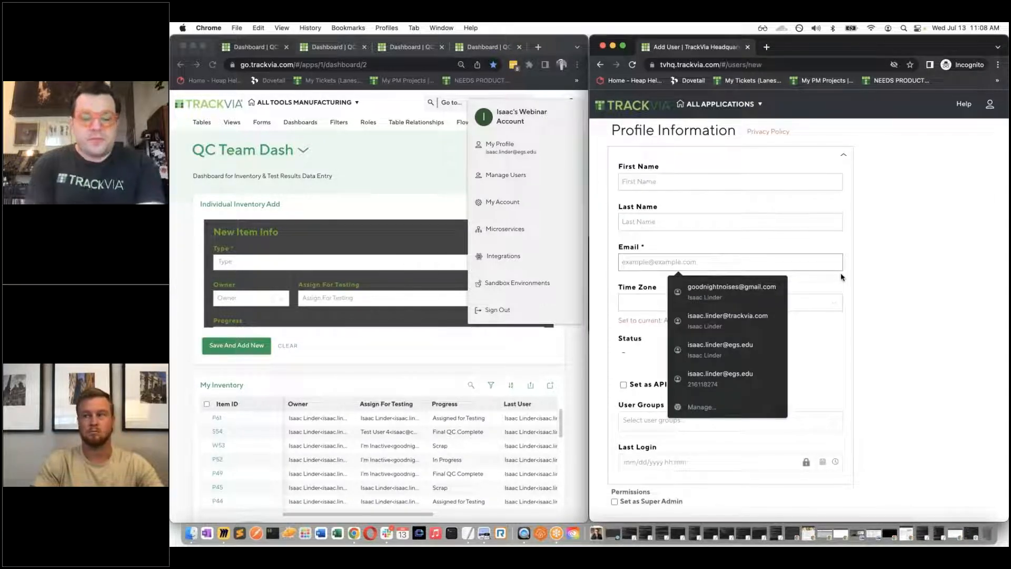
{"action": "type", "text": "isaac"}
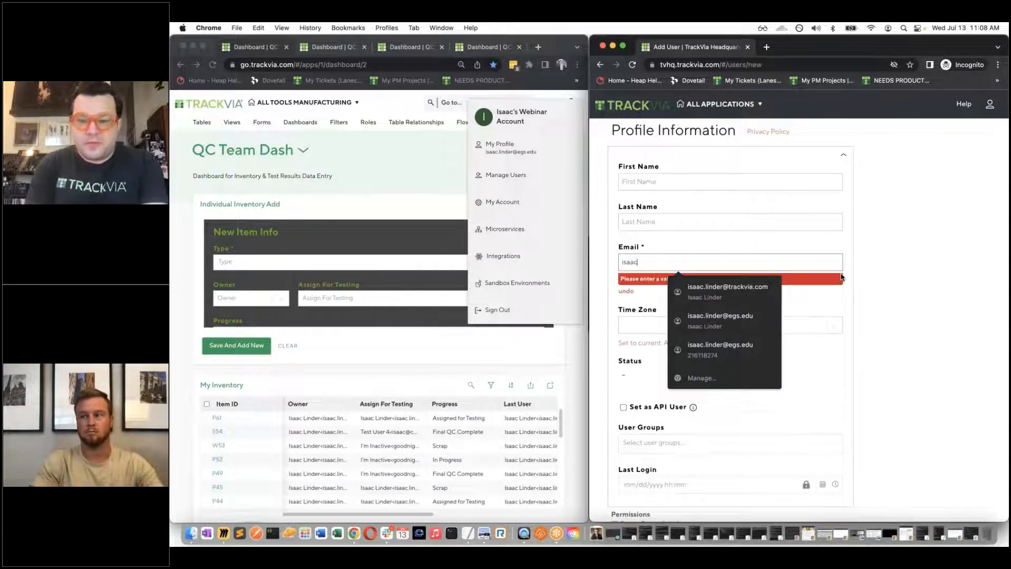
{"action": "left_click", "coordinate": [767, 324]}
{"action": "scroll", "coordinate": [895, 305], "scroll_direction": "down", "scroll_amount": 3}
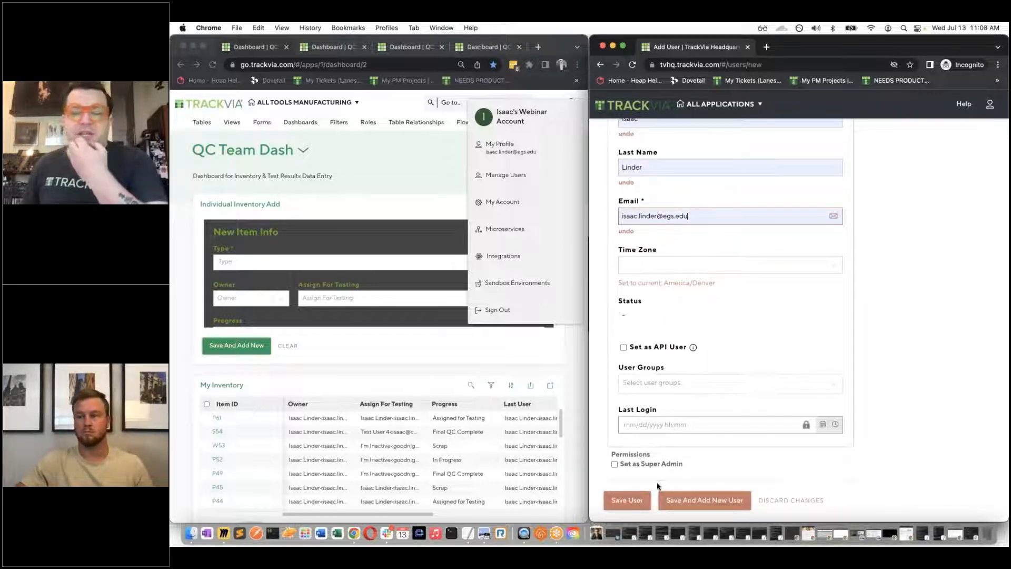
{"action": "left_click", "coordinate": [627, 500]}
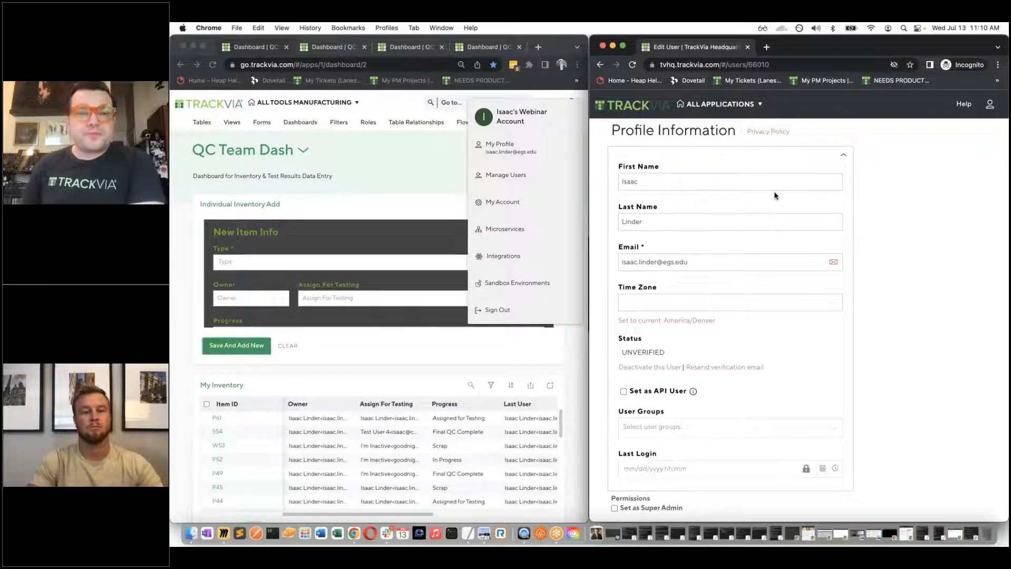
Widen the QC Team Dash browser window over the incognito window, close the account menu and reload the dashboard
{"action": "left_click", "coordinate": [585, 37]}
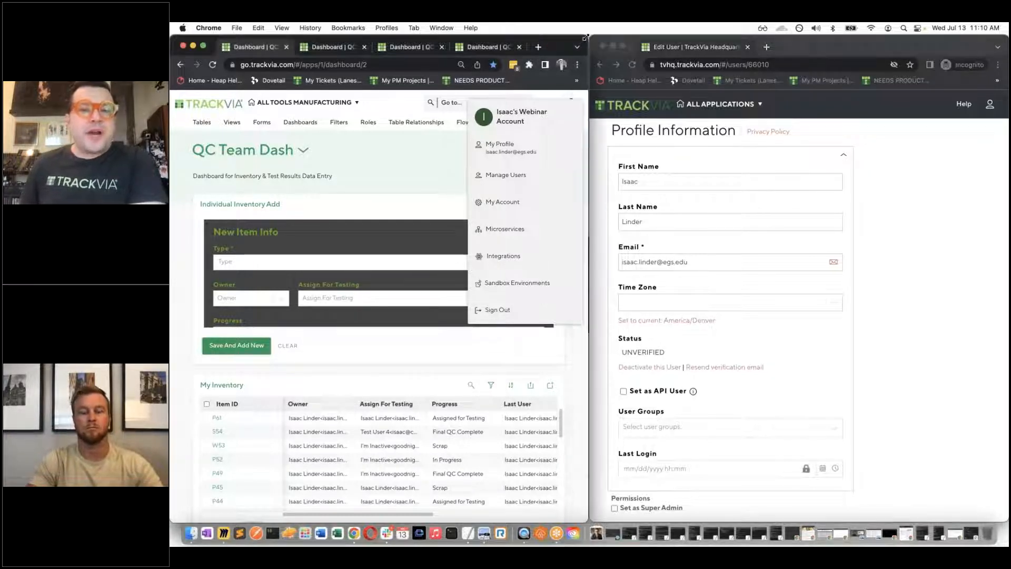
{"action": "left_click_drag", "start_coordinate": [585, 37], "coordinate": [1006, 38]}
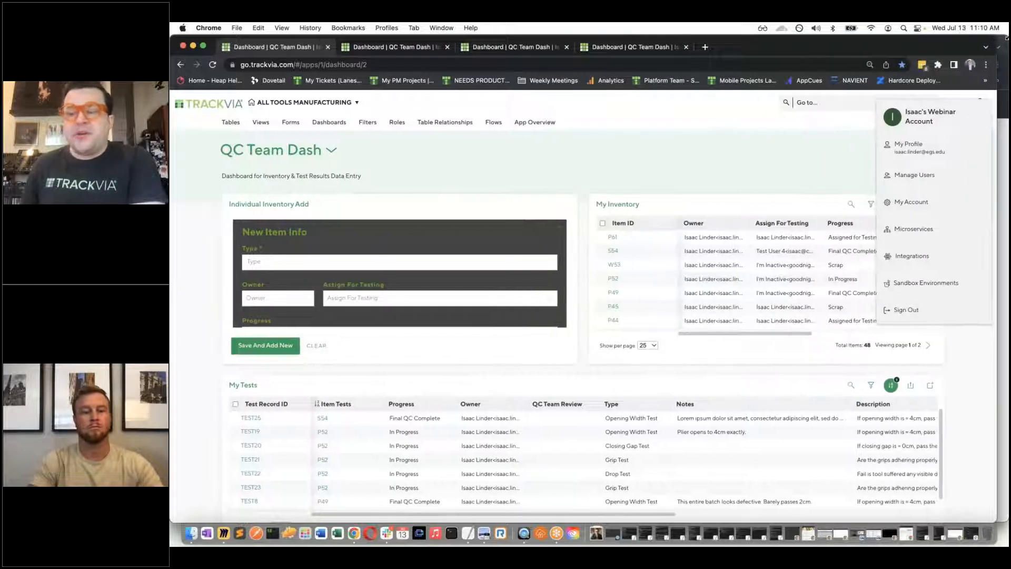
{"action": "left_click", "coordinate": [657, 152]}
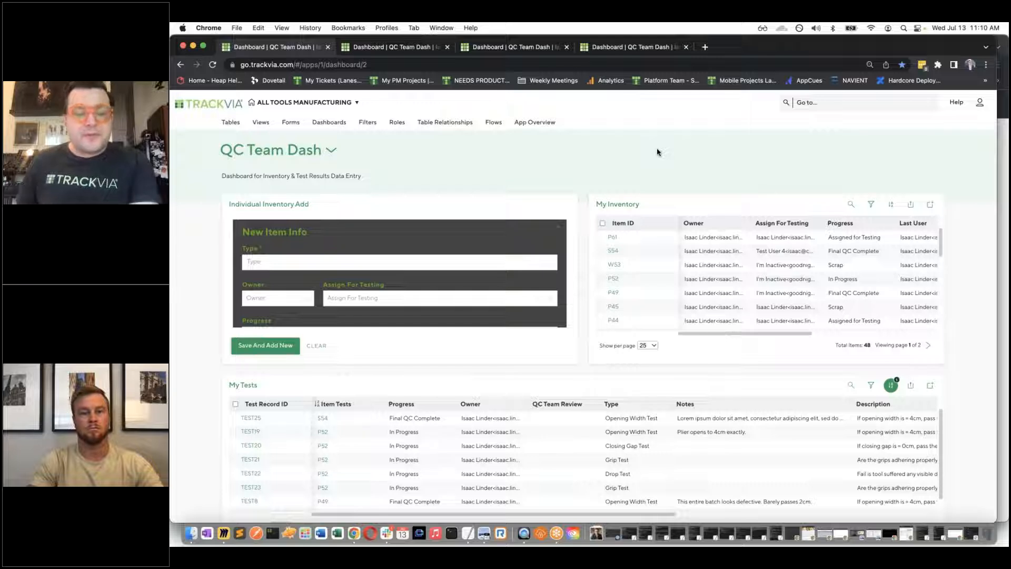
{"action": "key", "text": "super+r"}
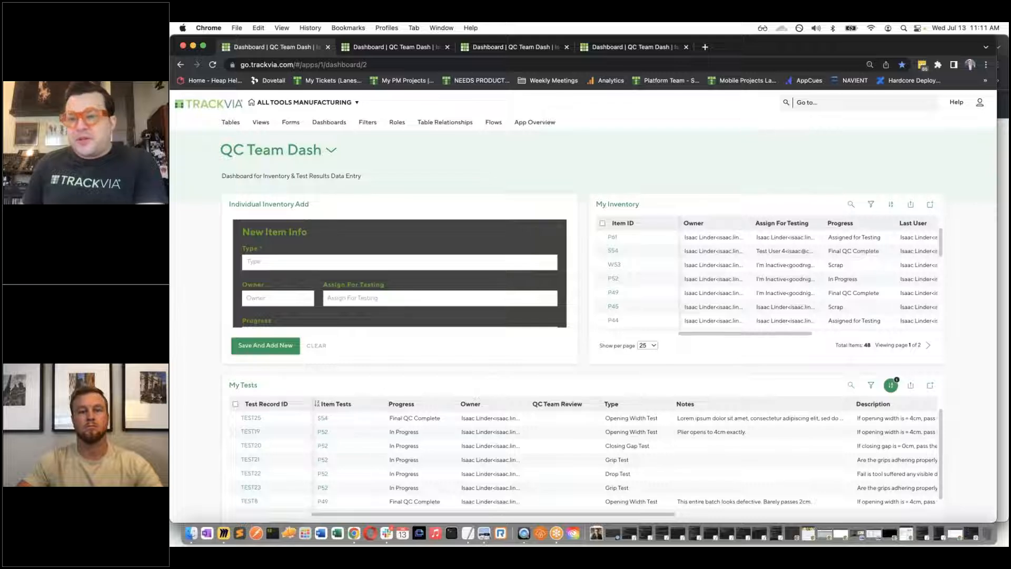
Open the TrackVia Headquarters account in a new tab from the list of available accounts
{"action": "left_click", "coordinate": [979, 102]}
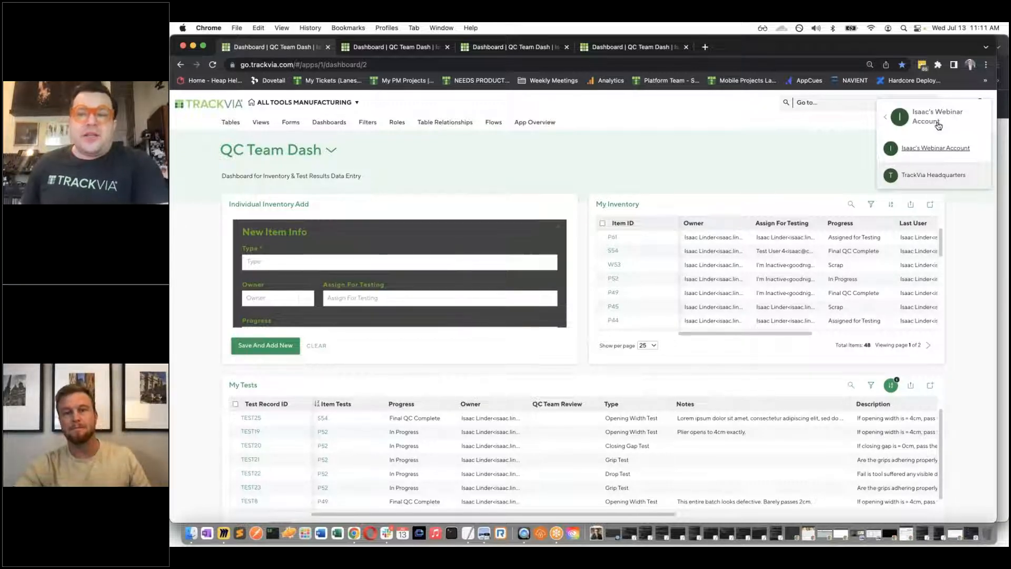
{"action": "left_click", "coordinate": [982, 104]}
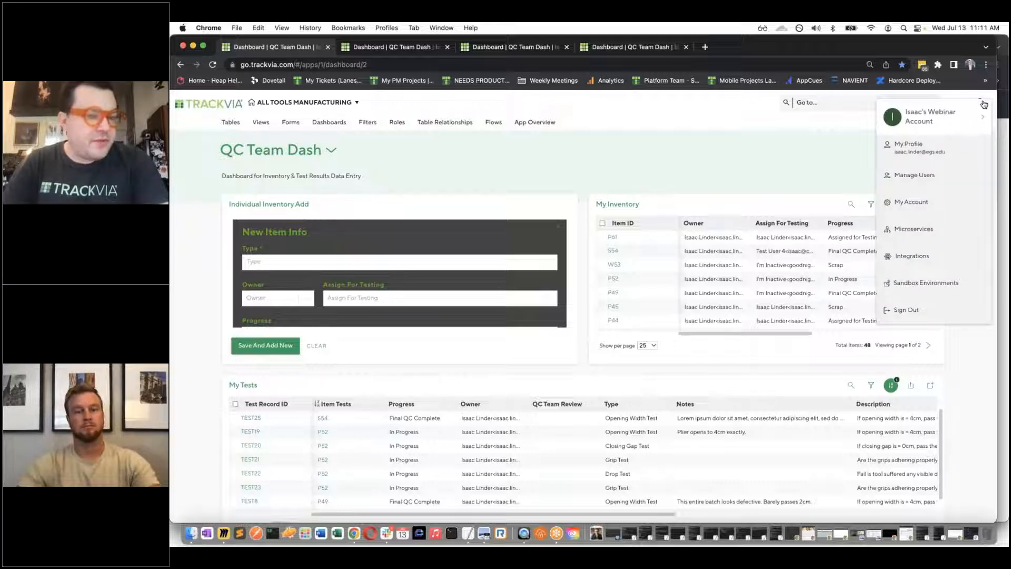
{"action": "left_click", "coordinate": [927, 127]}
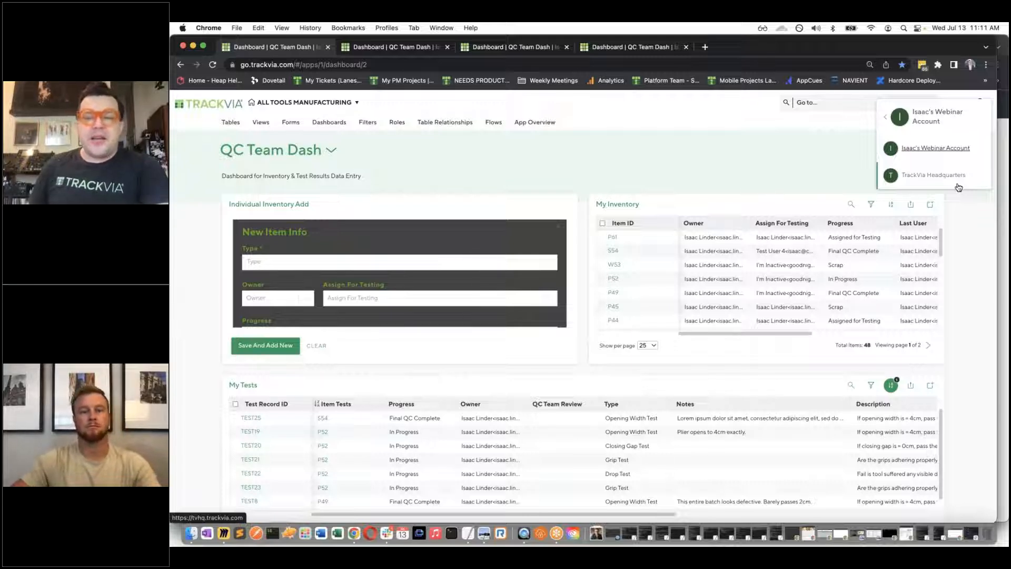
{"action": "left_click", "coordinate": [933, 175]}
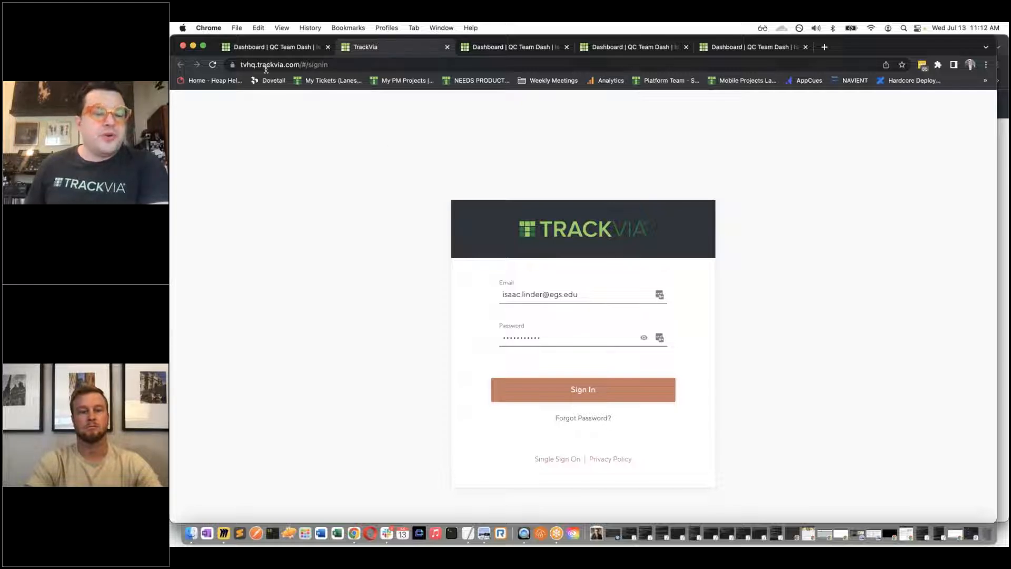
Return to the QC Team Dash tab, review the list of available accounts and widen the browser window to full width
{"action": "left_click", "coordinate": [292, 53]}
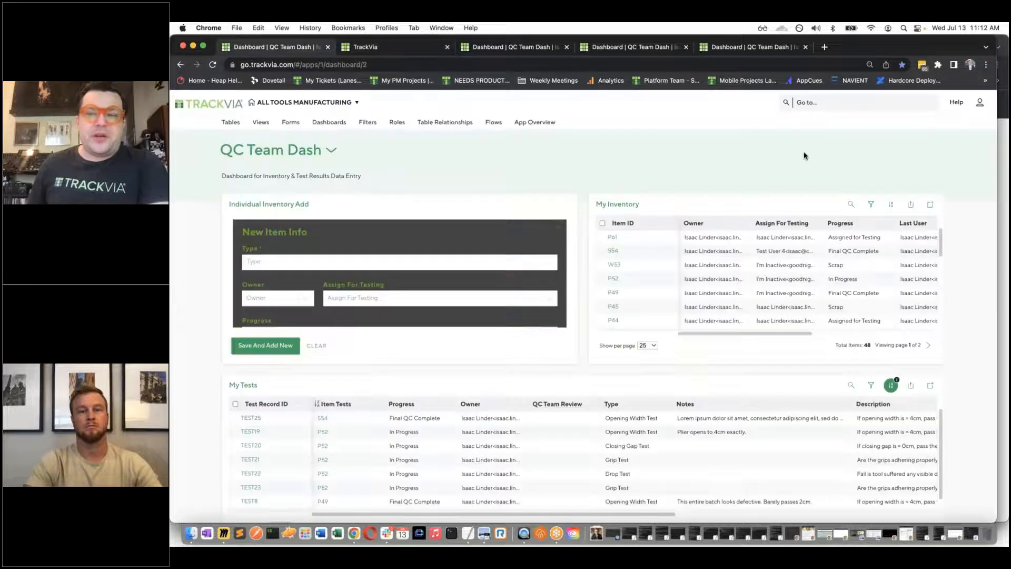
{"action": "left_click", "coordinate": [980, 105]}
{"action": "left_click", "coordinate": [968, 116]}
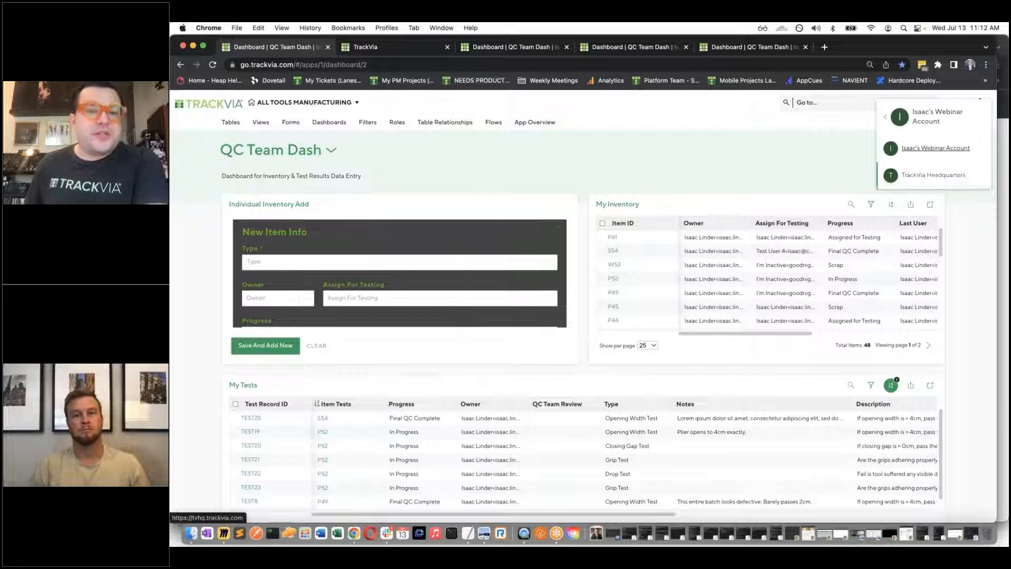
{"action": "left_click", "coordinate": [933, 174]}
{"action": "left_click", "coordinate": [282, 48]}
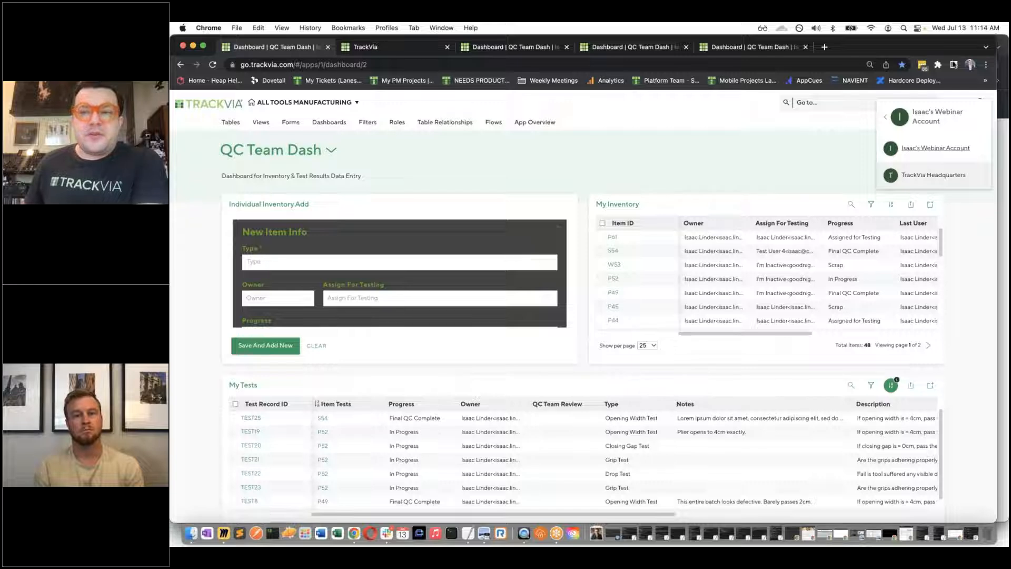
{"action": "left_click_drag", "start_coordinate": [997, 36], "coordinate": [1009, 36]}
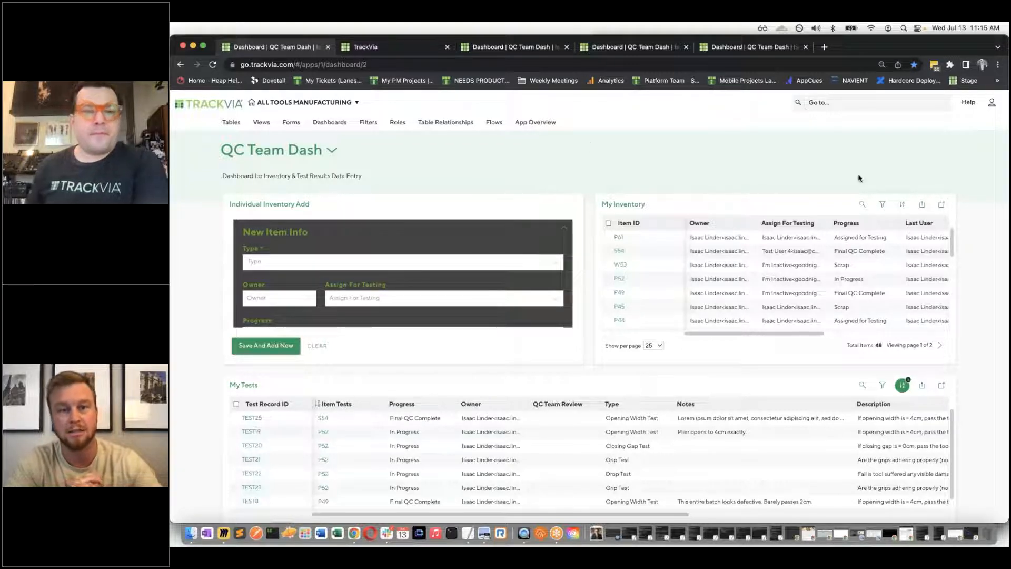
Open the webinar account's home page in a new tab from the account list, and close that tab
{"action": "left_click", "coordinate": [991, 102]}
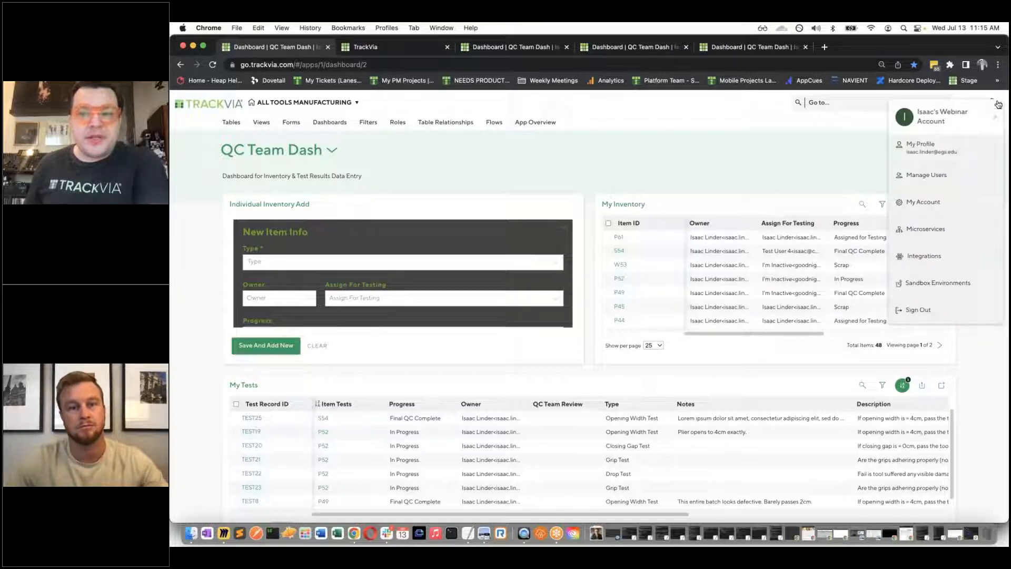
{"action": "left_click", "coordinate": [972, 119]}
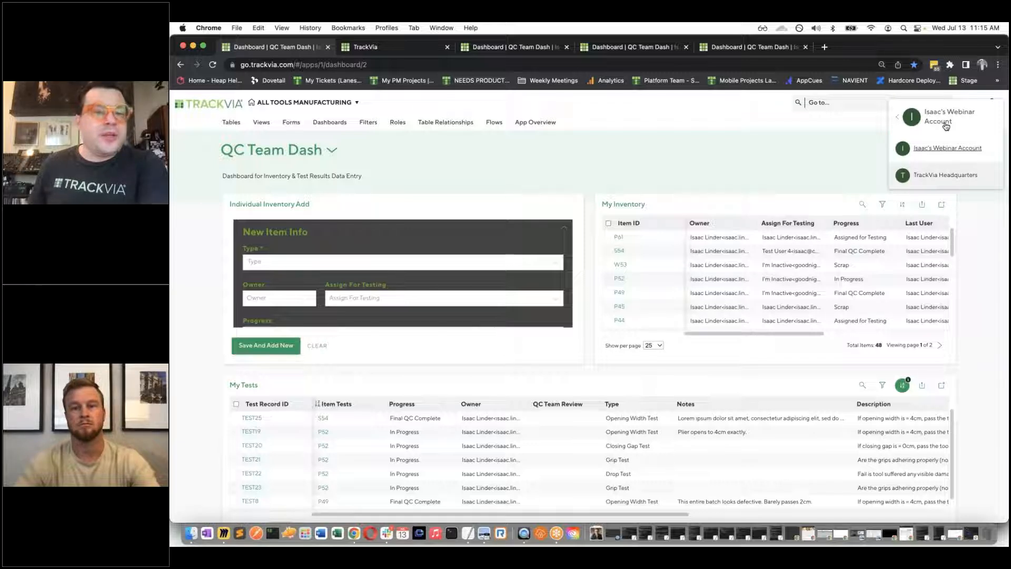
{"action": "left_click", "coordinate": [945, 178]}
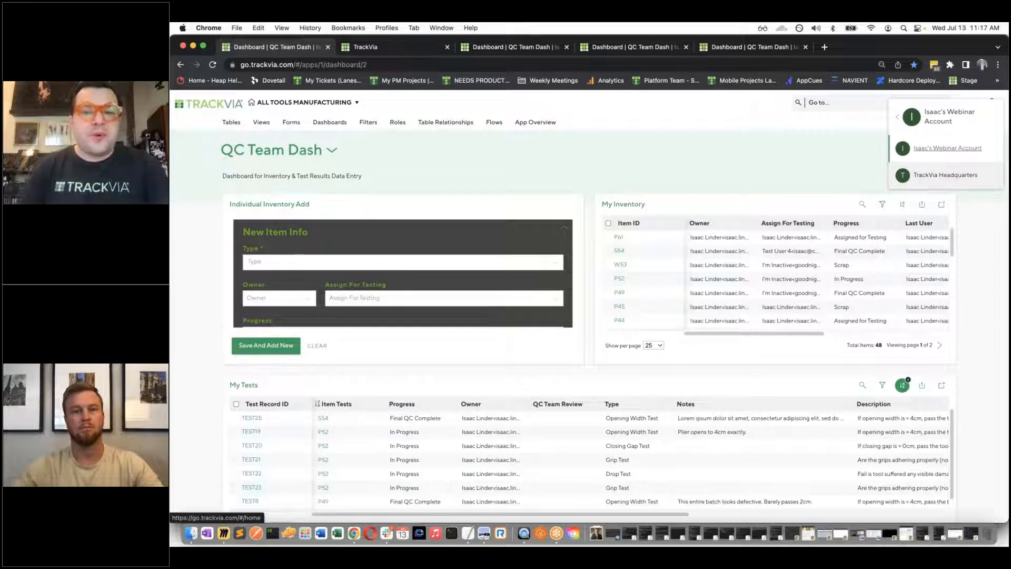
{"action": "left_click", "coordinate": [946, 175]}
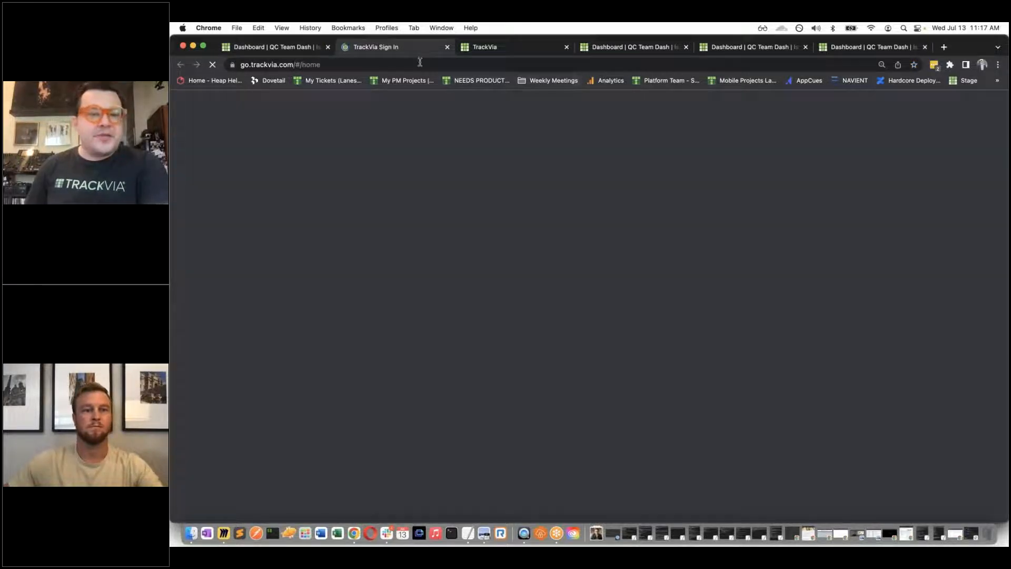
{"action": "left_click", "coordinate": [447, 47]}
Open the account's Advanced Customization settings to view its custom subdomain
{"action": "left_click", "coordinate": [994, 106]}
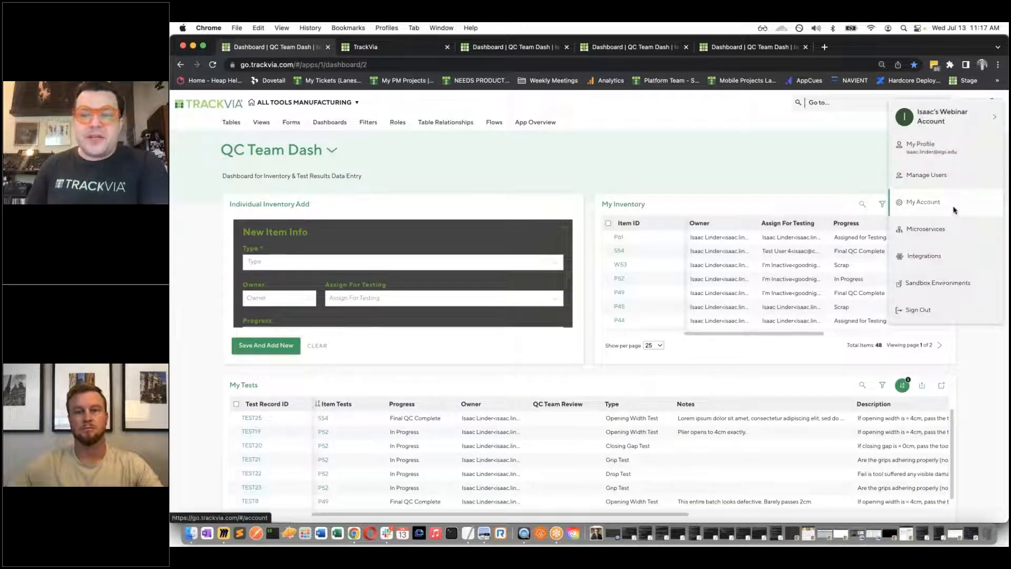
{"action": "left_click", "coordinate": [955, 206]}
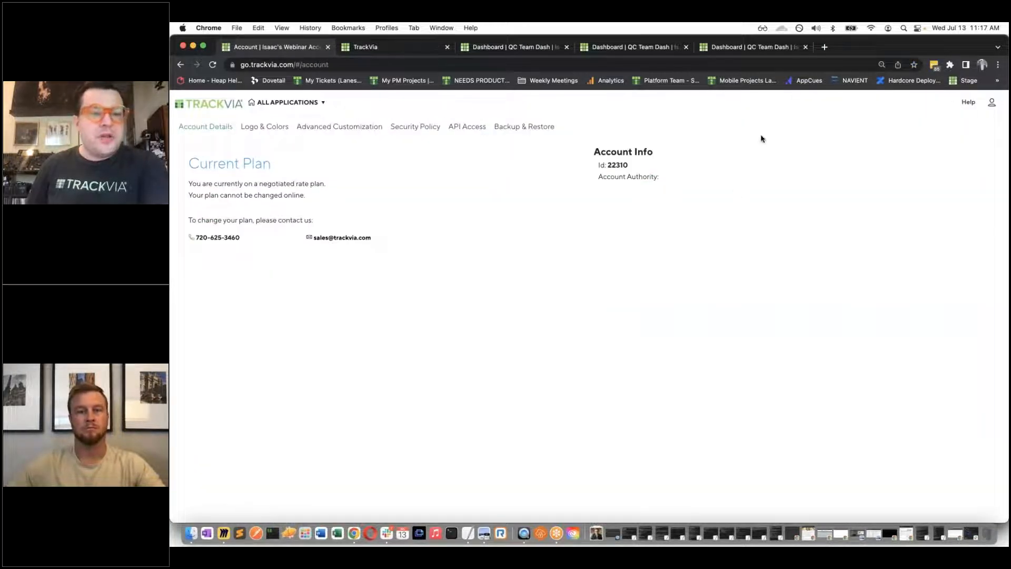
{"action": "left_click", "coordinate": [345, 130]}
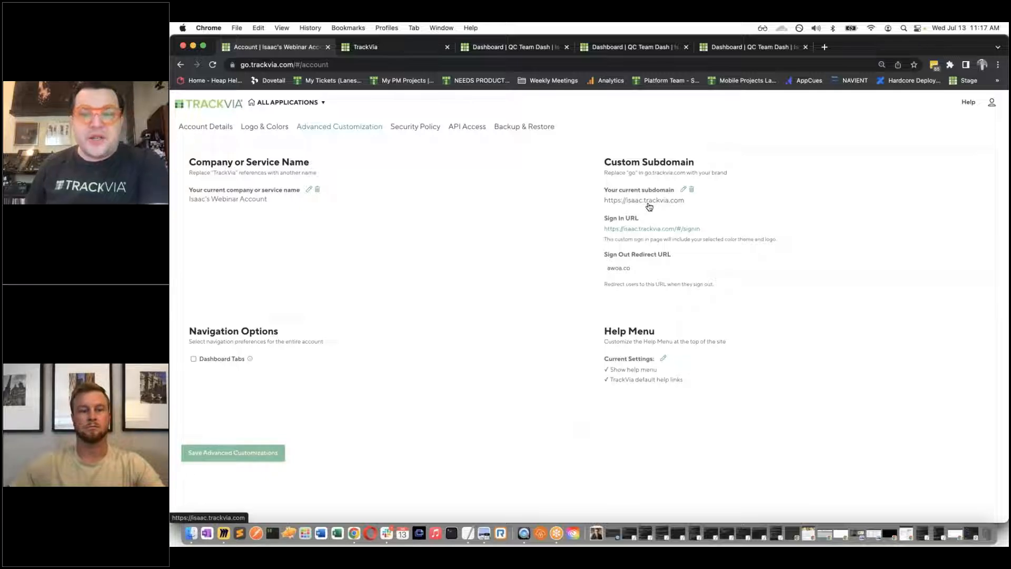
Switch from the account settings page to the TrackVia Headquarters account's sign-in page
{"action": "left_click", "coordinate": [992, 102]}
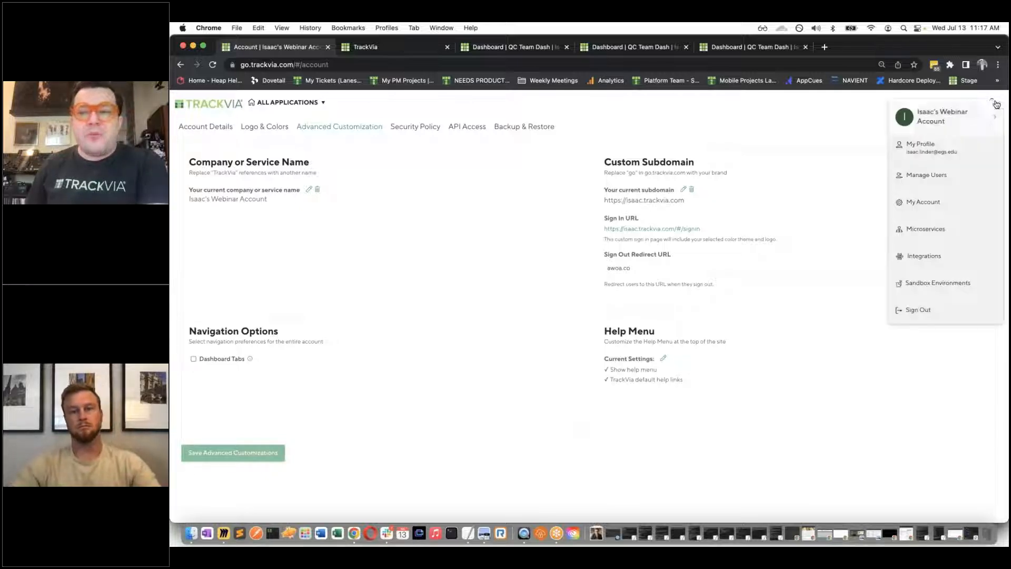
{"action": "left_click", "coordinate": [988, 119]}
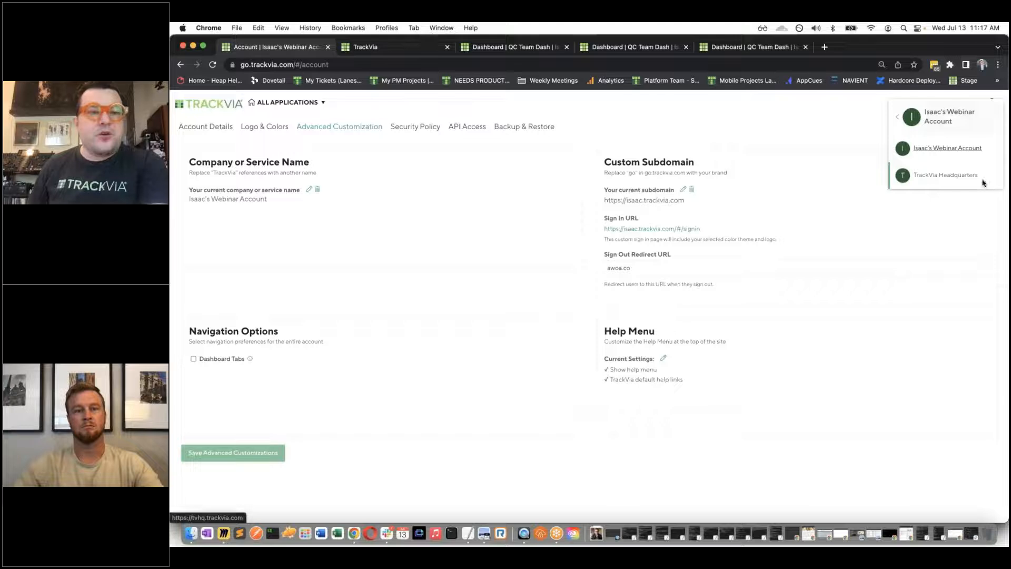
{"action": "left_click", "coordinate": [977, 177]}
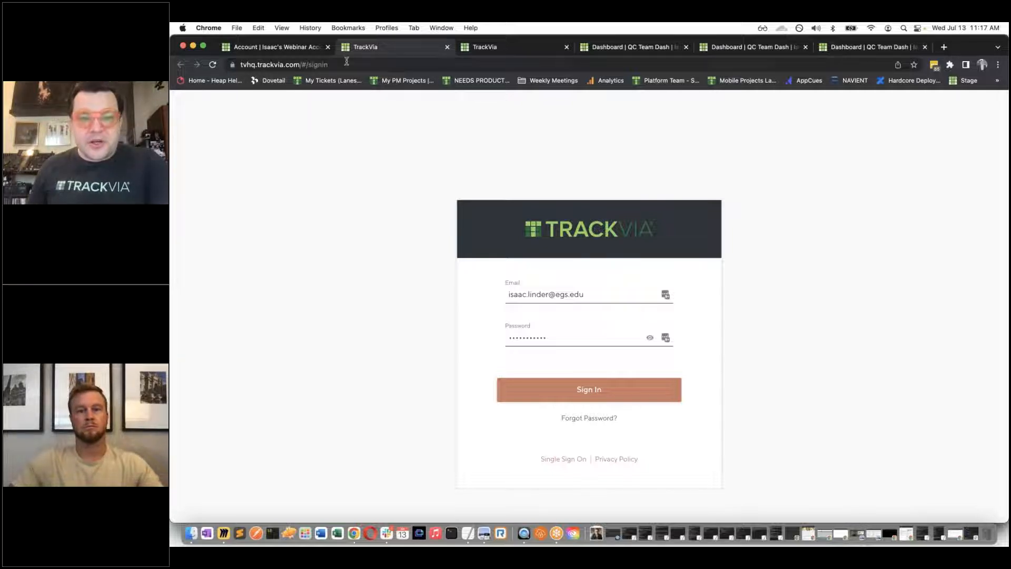
Return to the webinar account's settings page and open the QC Team Dash dashboard in the All Tools Manufacturing app
{"action": "left_click", "coordinate": [294, 49]}
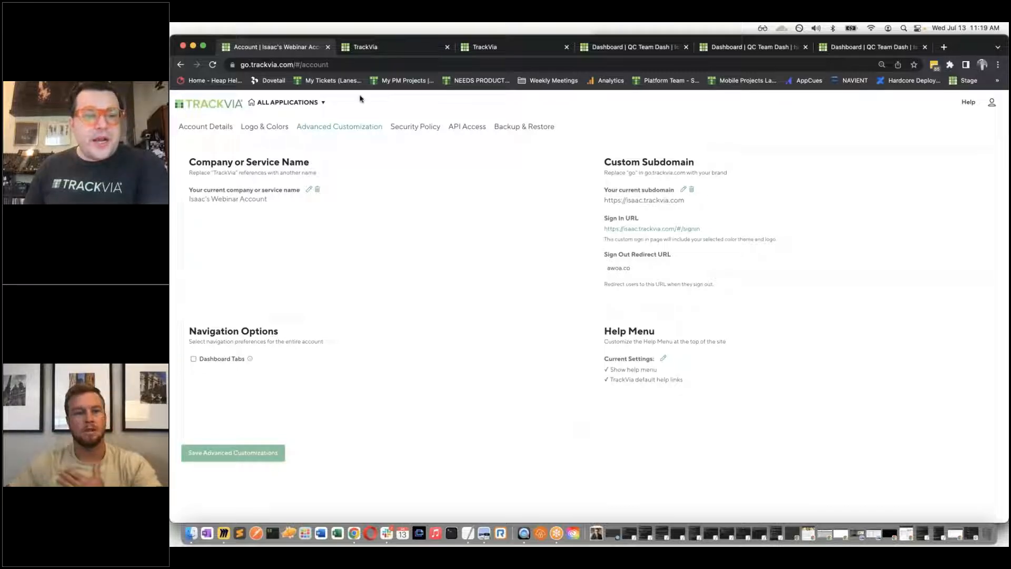
{"action": "left_click", "coordinate": [294, 110]}
{"action": "left_click", "coordinate": [302, 176]}
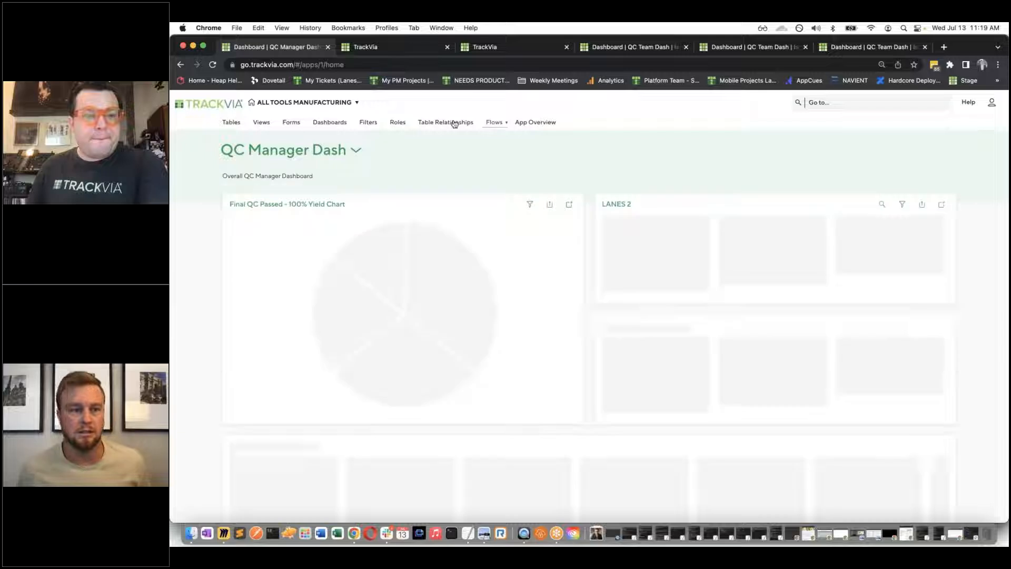
{"action": "left_click", "coordinate": [329, 122]}
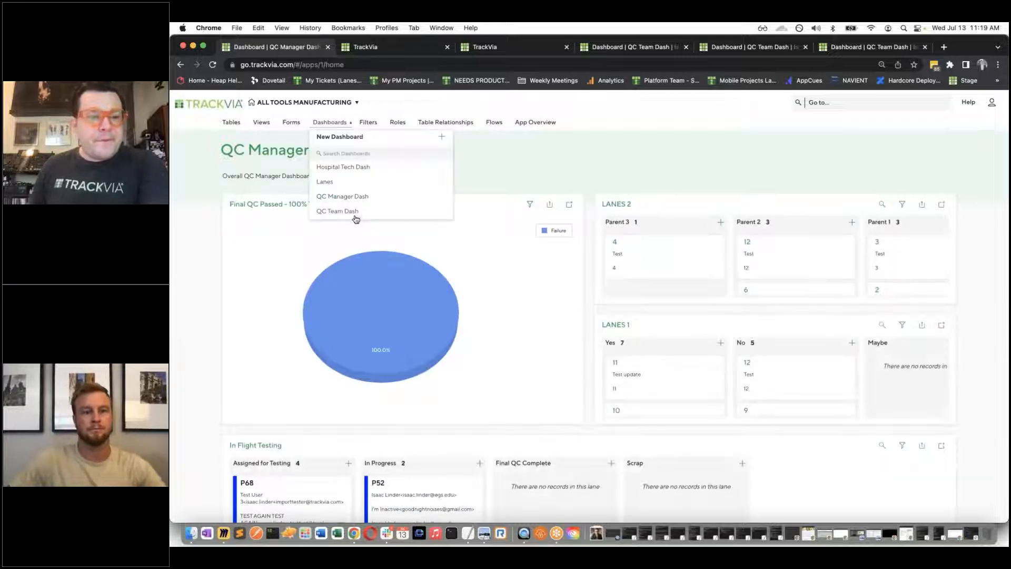
{"action": "left_click", "coordinate": [354, 212]}
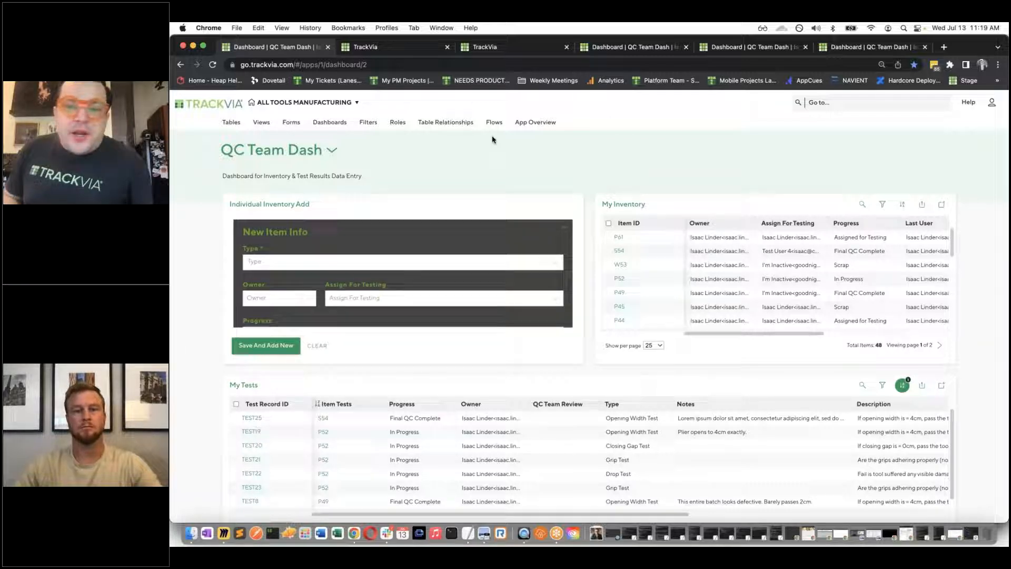
Start a new role in the All Tools Manufacturing app and name it QC Limited User Role
{"action": "left_click", "coordinate": [391, 124]}
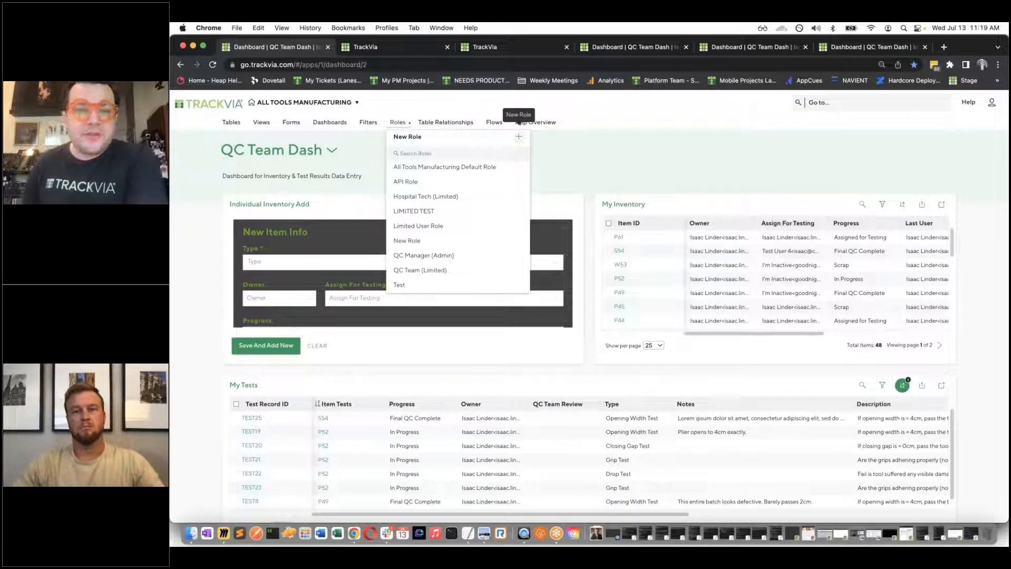
{"action": "left_click", "coordinate": [518, 136]}
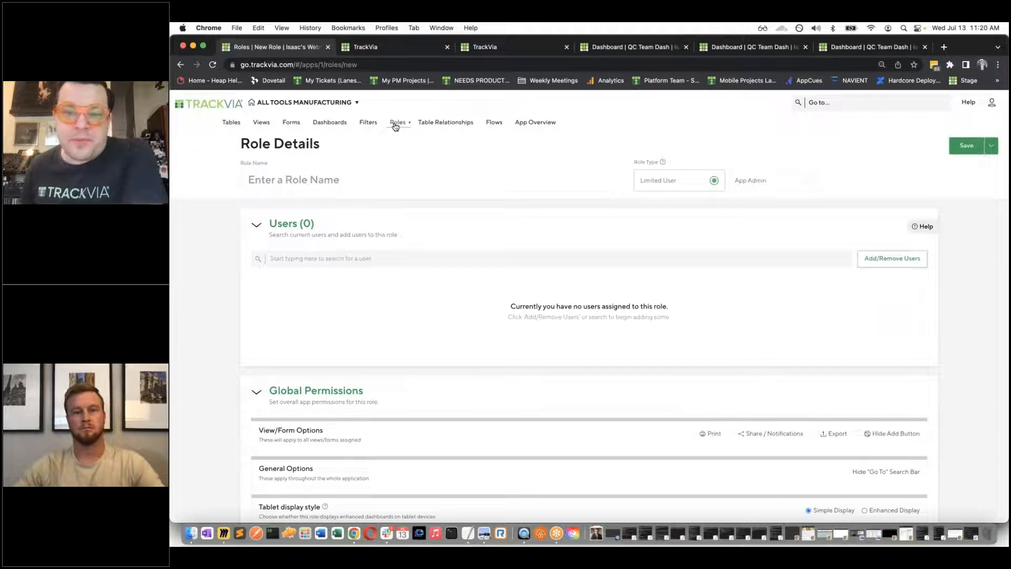
{"action": "left_click", "coordinate": [384, 184]}
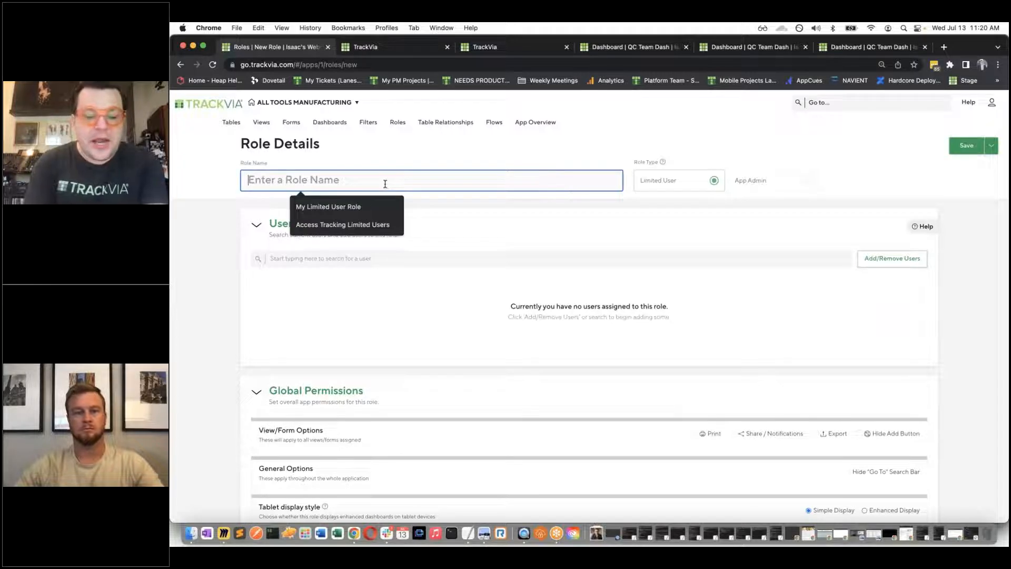
{"action": "type", "text": "QC "}
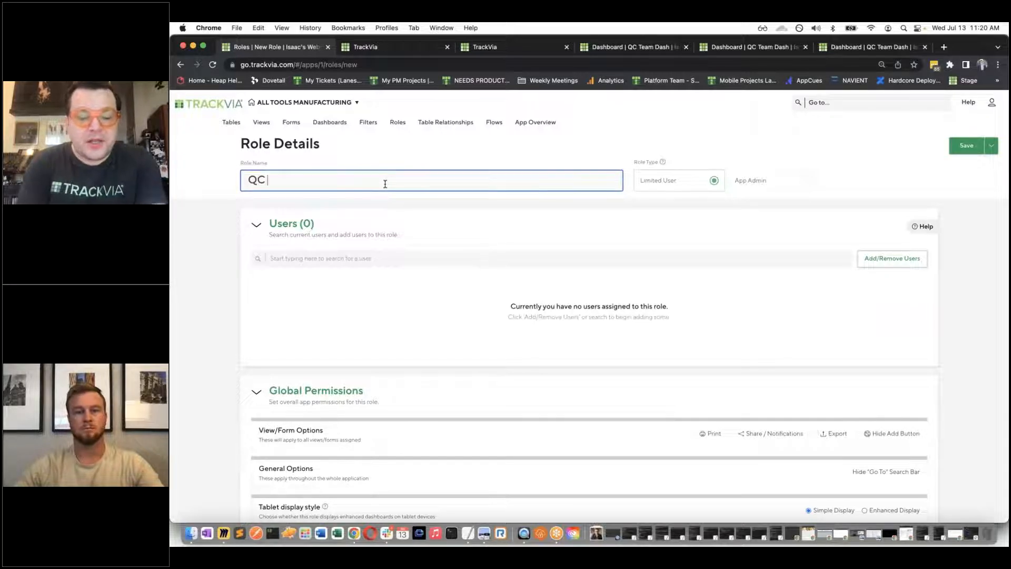
{"action": "type", "text": "Limited User Role"}
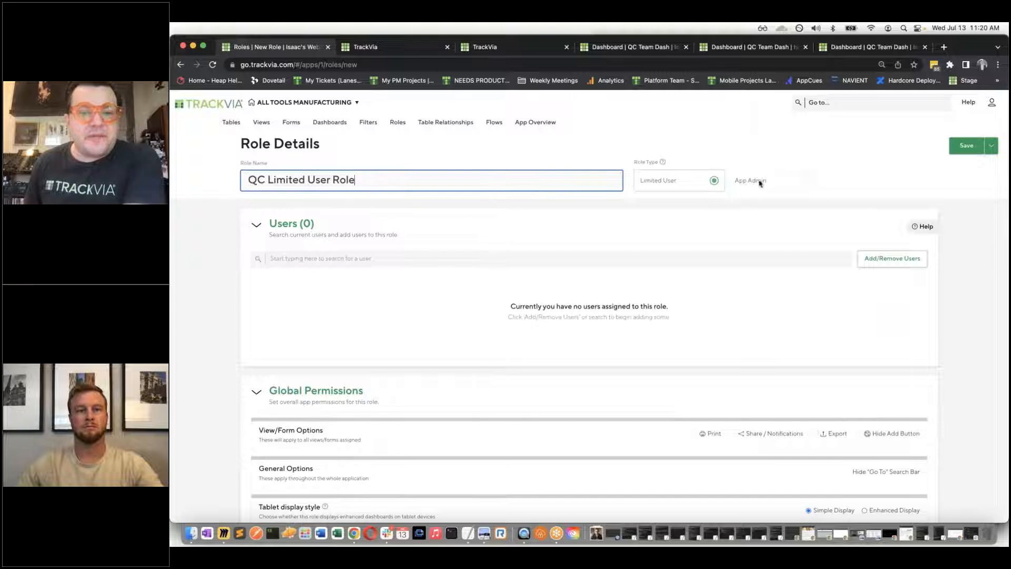
{"action": "left_click", "coordinate": [663, 163]}
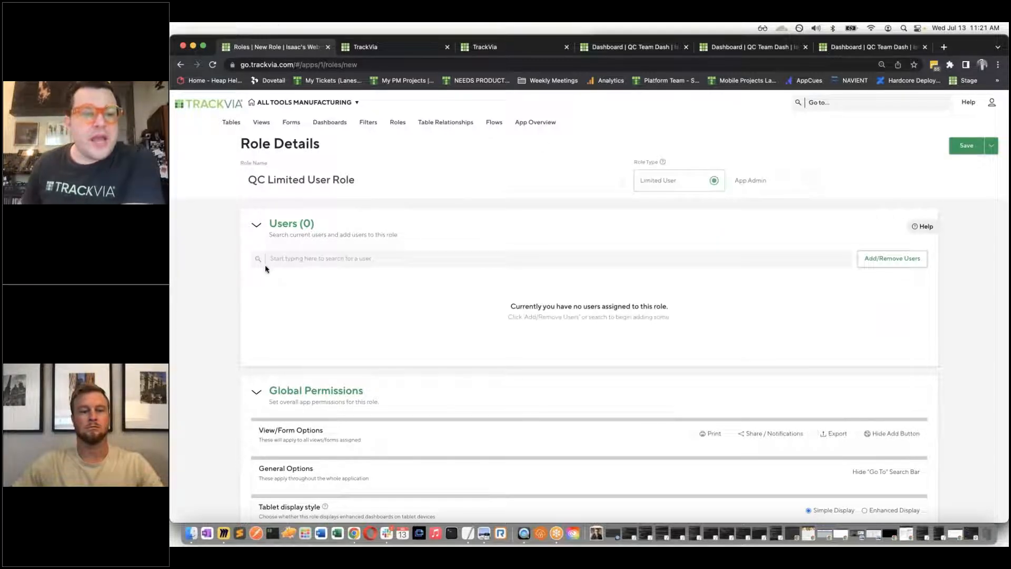
Collapse the role's Users, Global Permissions, Dashboards, Flows and Resources sections
{"action": "left_click", "coordinate": [256, 227]}
{"action": "left_click", "coordinate": [257, 278]}
{"action": "left_click", "coordinate": [256, 324]}
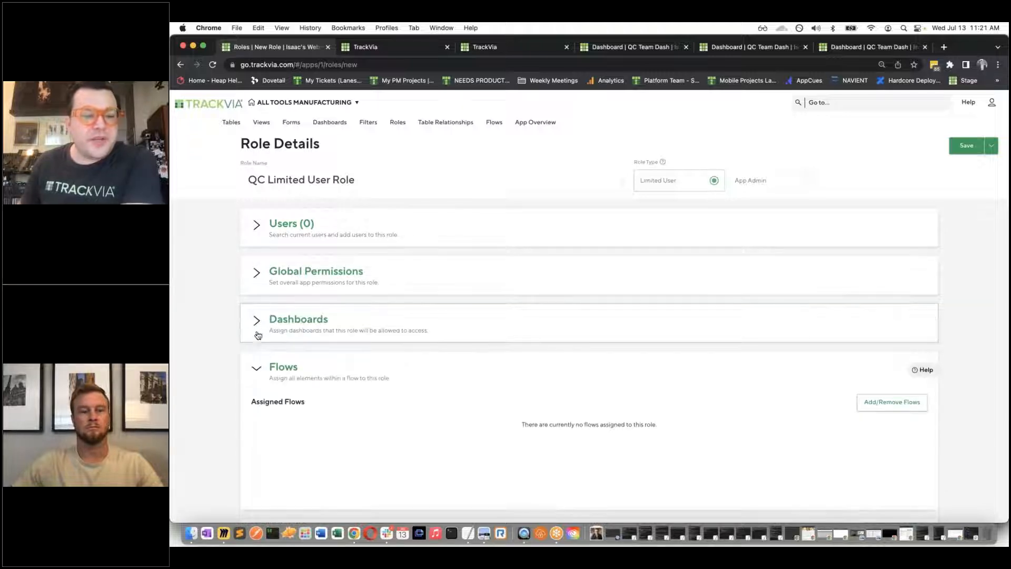
{"action": "left_click", "coordinate": [256, 368]}
{"action": "left_click", "coordinate": [258, 418]}
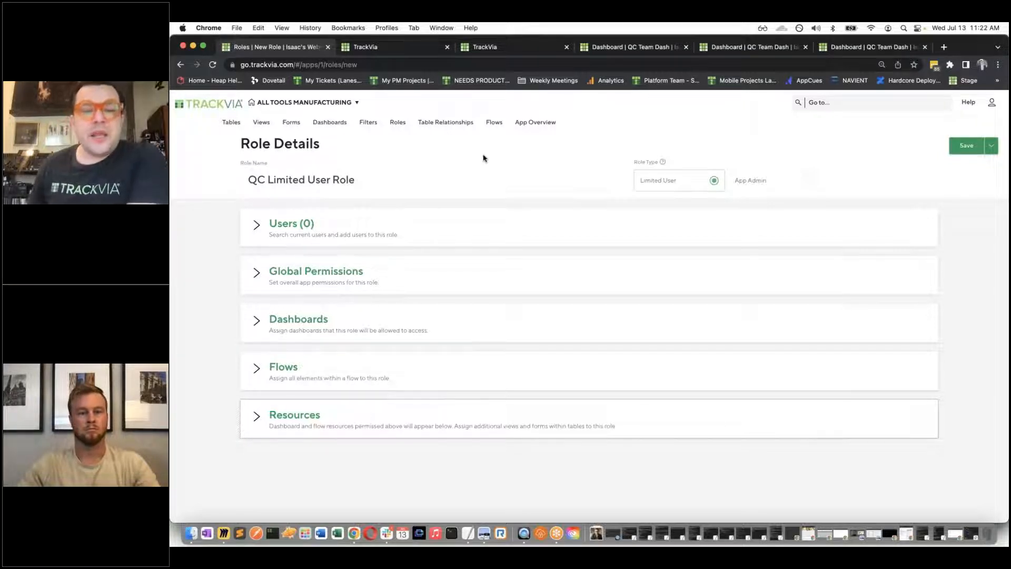
Switch the role type to App Admin to compare its sections, and return it to Limited User with Global Permissions collapsed
{"action": "left_click", "coordinate": [777, 186]}
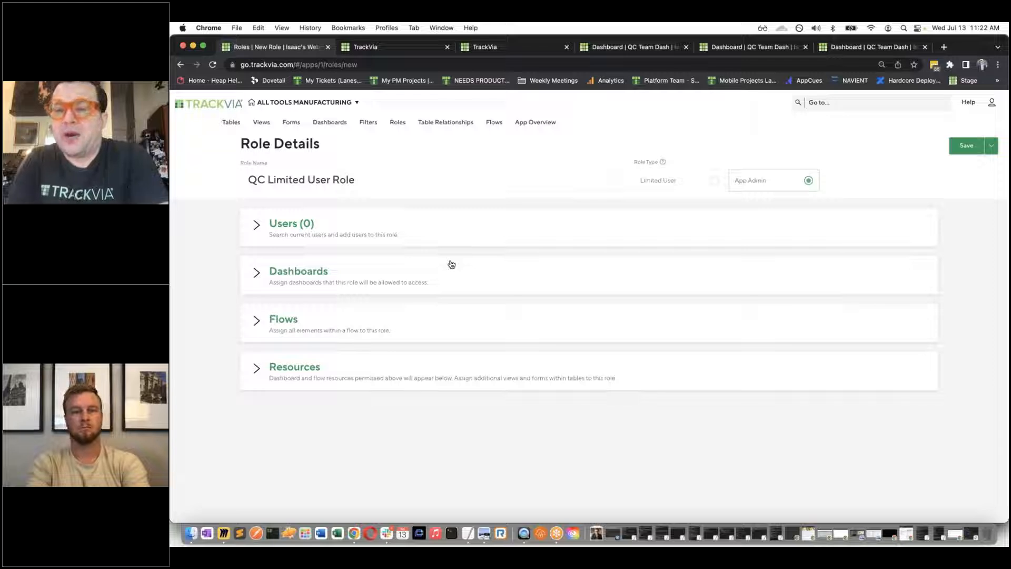
{"action": "left_click", "coordinate": [695, 181]}
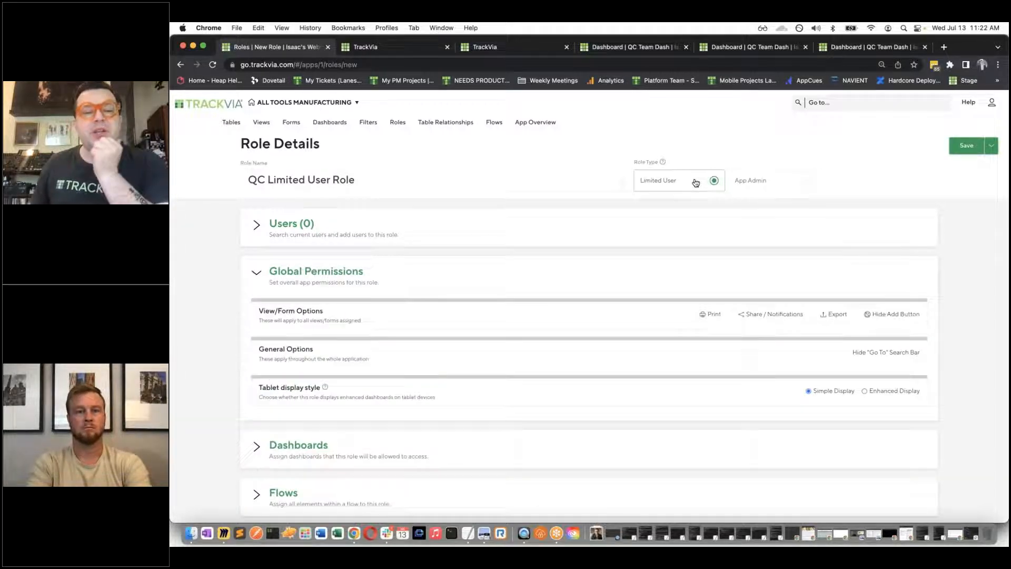
{"action": "left_click", "coordinate": [257, 273]}
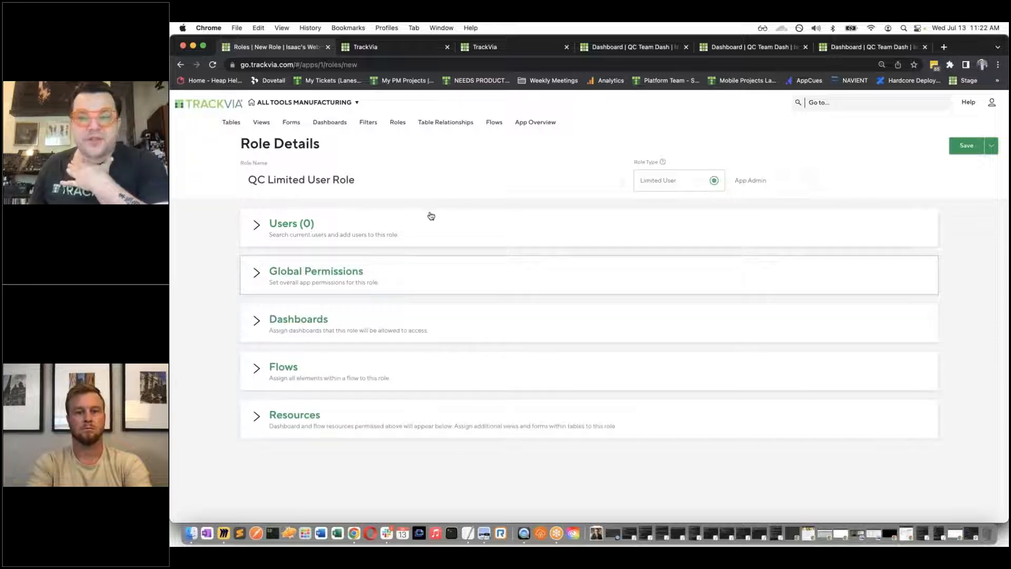
Expand the role's Users section, search the account users by first name and review the matching entries
{"action": "left_click", "coordinate": [404, 230]}
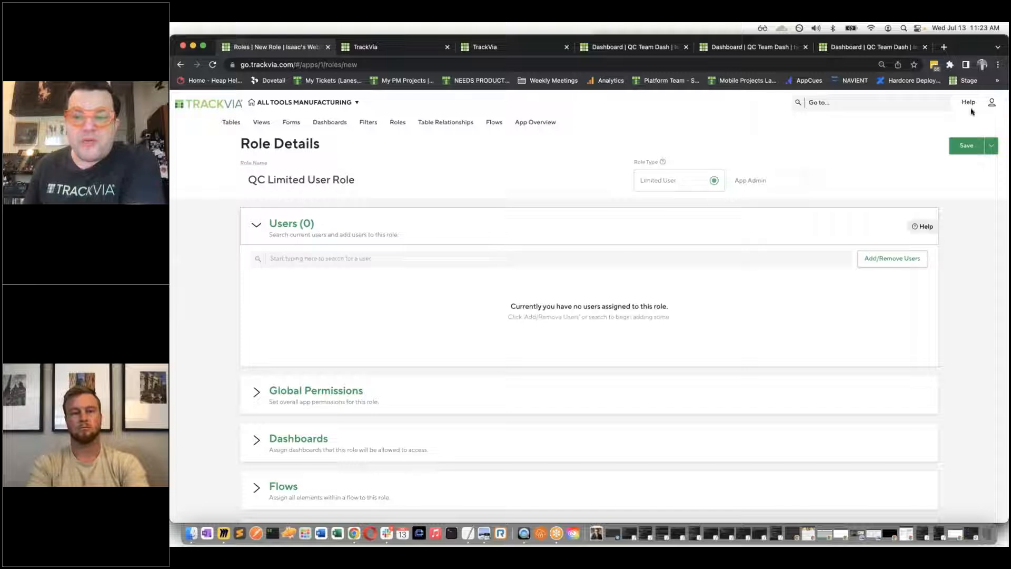
{"action": "left_click", "coordinate": [360, 259]}
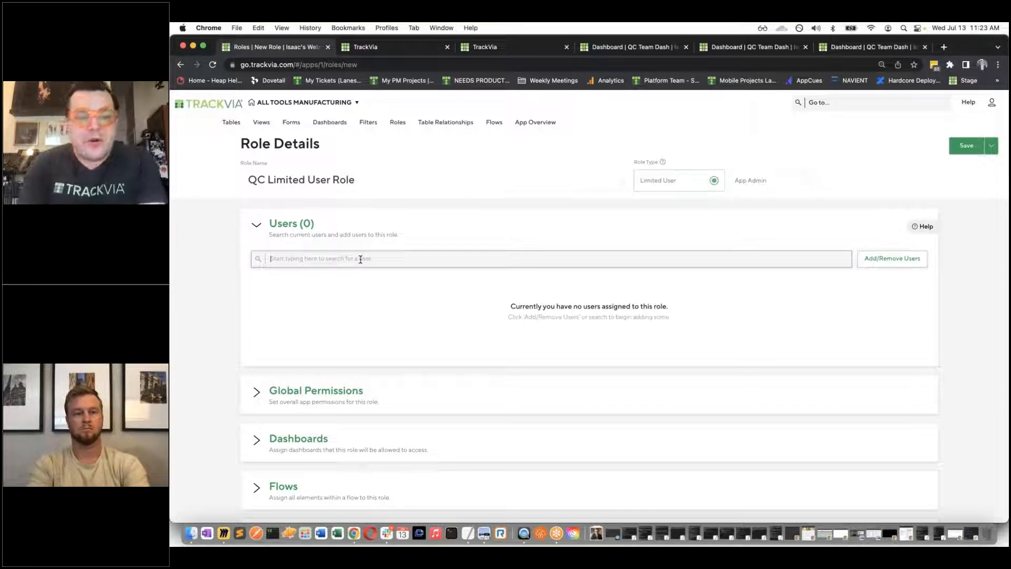
{"action": "type", "text": "isaac"}
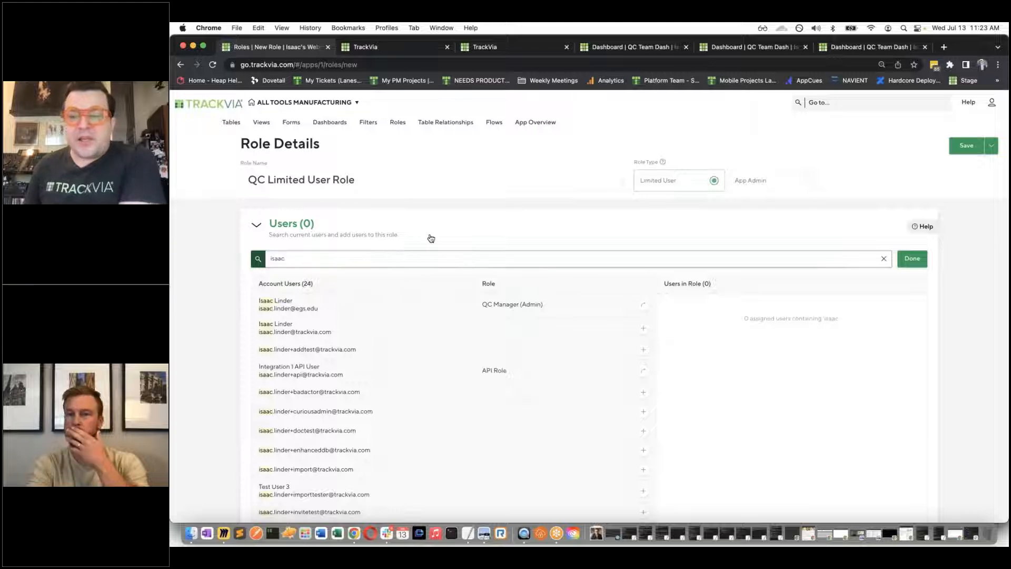
{"action": "scroll", "coordinate": [431, 236], "scroll_direction": "down", "scroll_amount": 1}
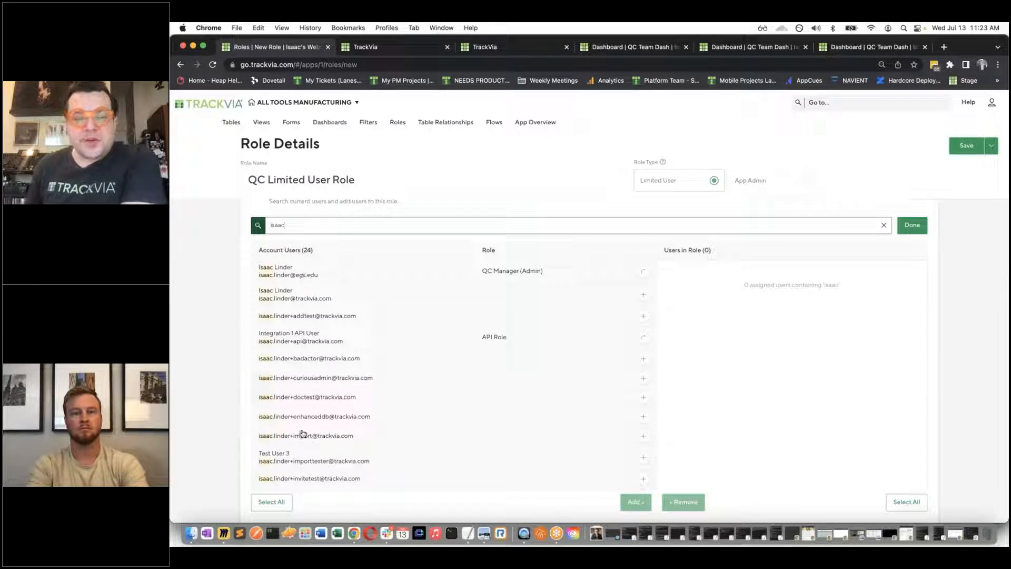
{"action": "scroll", "coordinate": [310, 429], "scroll_direction": "down", "scroll_amount": 3}
{"action": "scroll", "coordinate": [324, 398], "scroll_direction": "down", "scroll_amount": 5}
{"action": "scroll", "coordinate": [325, 398], "scroll_direction": "up", "scroll_amount": 7}
{"action": "scroll", "coordinate": [325, 399], "scroll_direction": "up", "scroll_amount": 1}
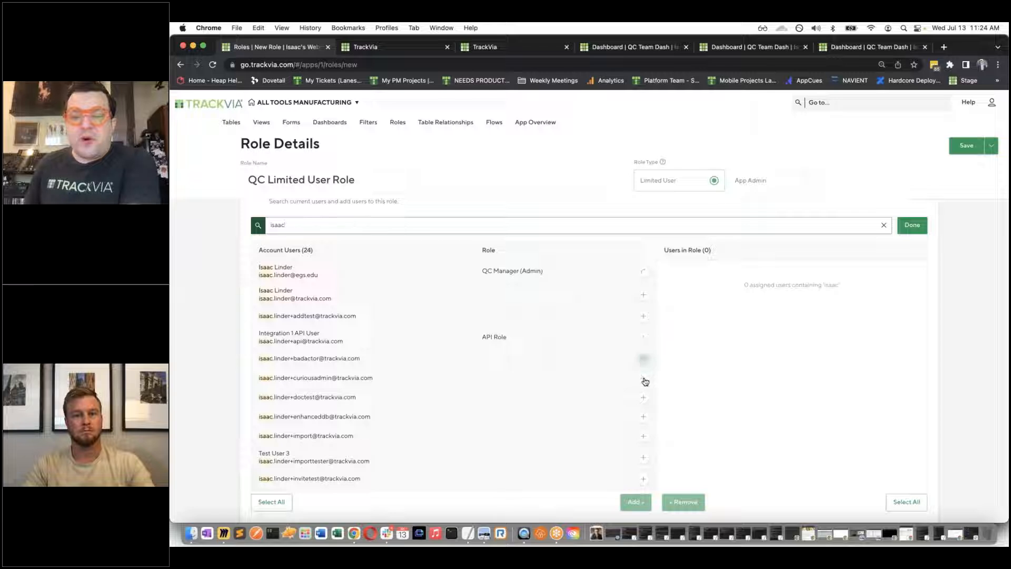
Move the first listed QC Manager (Admin) user into the role and add the next eight unassigned users, the last six of them in bulk
{"action": "left_click", "coordinate": [644, 274]}
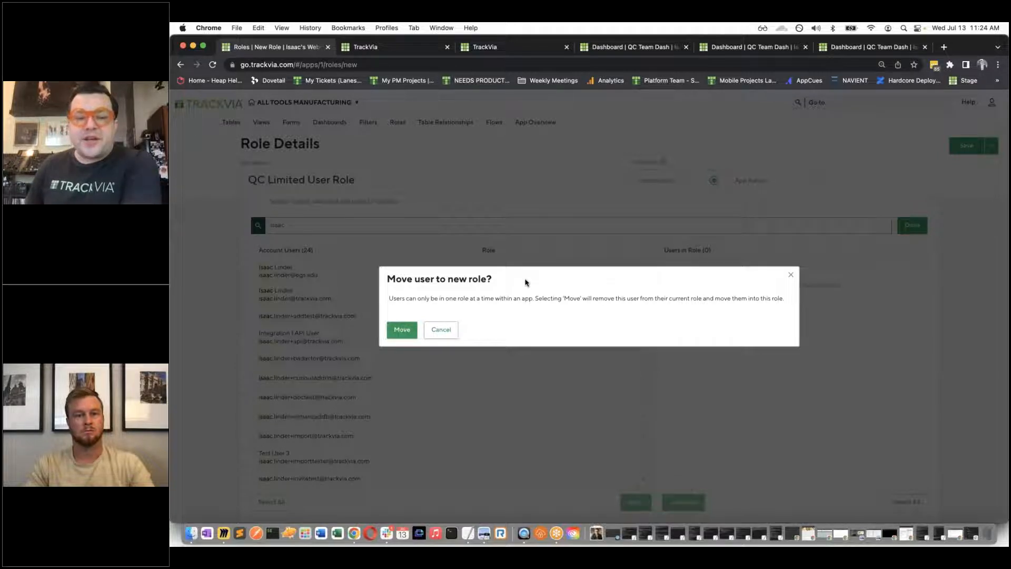
{"action": "left_click", "coordinate": [401, 330]}
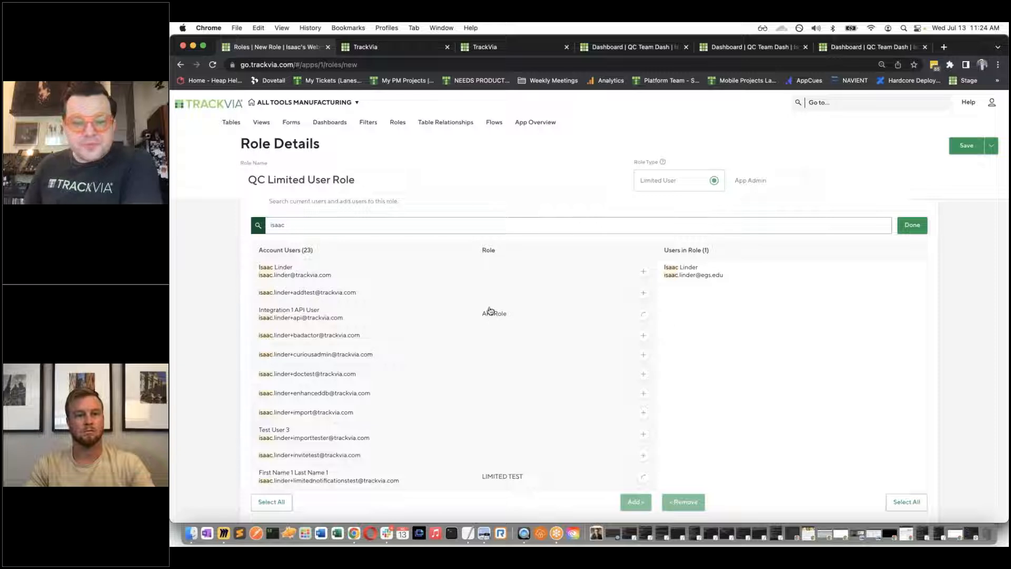
{"action": "left_click", "coordinate": [643, 272]}
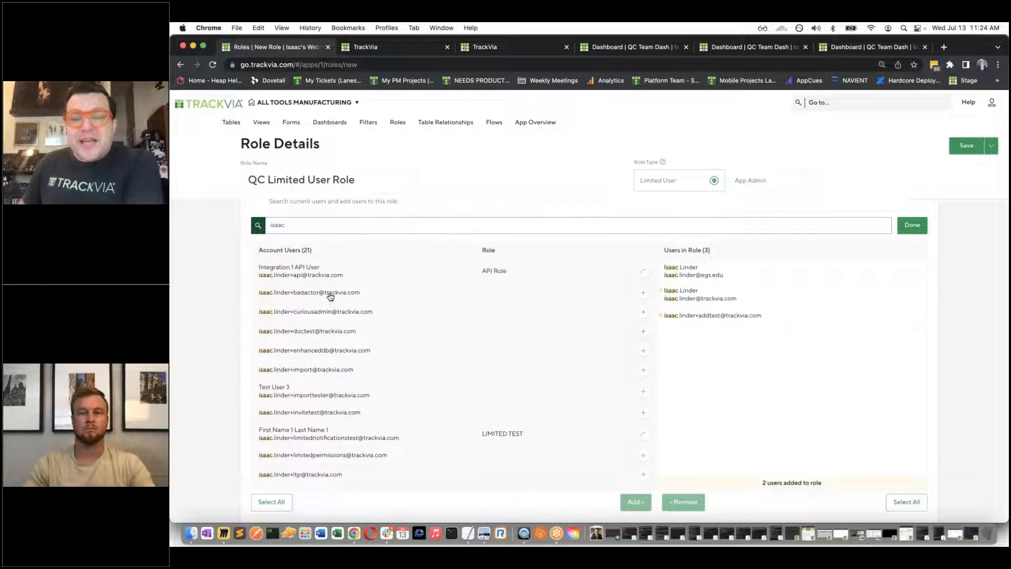
{"action": "left_click_drag", "start_coordinate": [330, 296], "coordinate": [332, 393]}
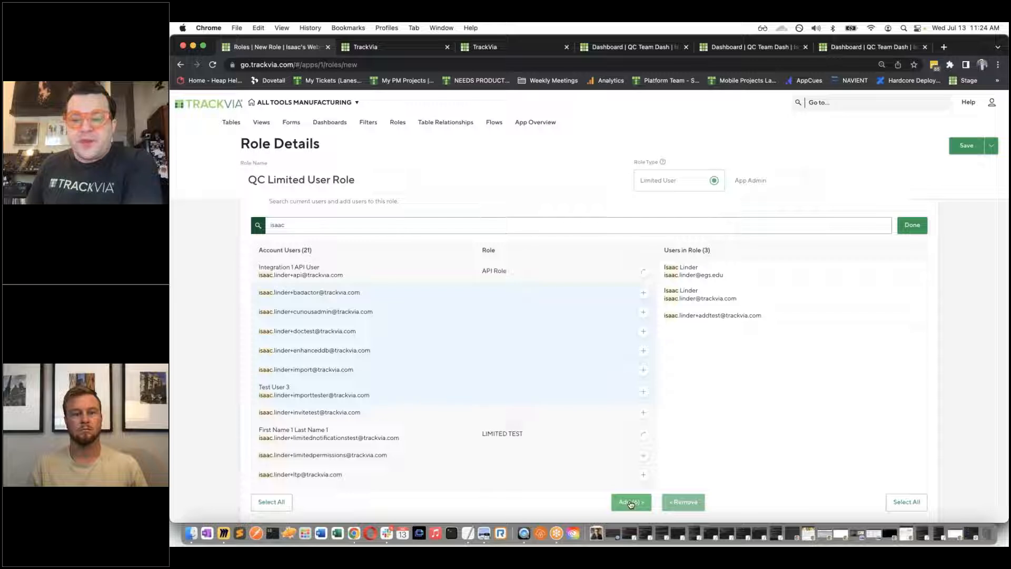
{"action": "left_click", "coordinate": [630, 503]}
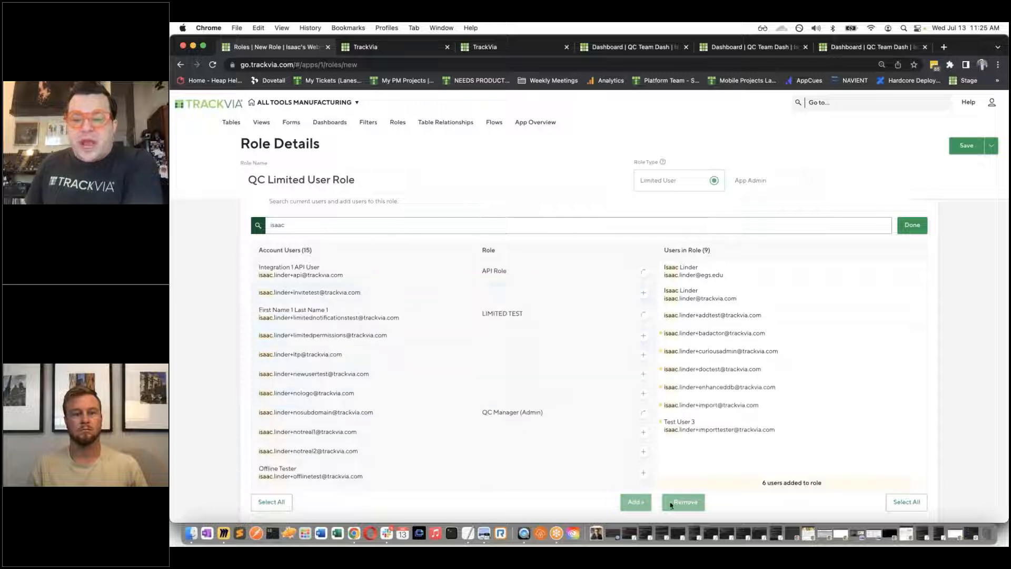
Select several users already in the role, extend the selection to all of them, and clear it without removing anyone
{"action": "left_click", "coordinate": [745, 387]}
{"action": "left_click", "coordinate": [738, 351]}
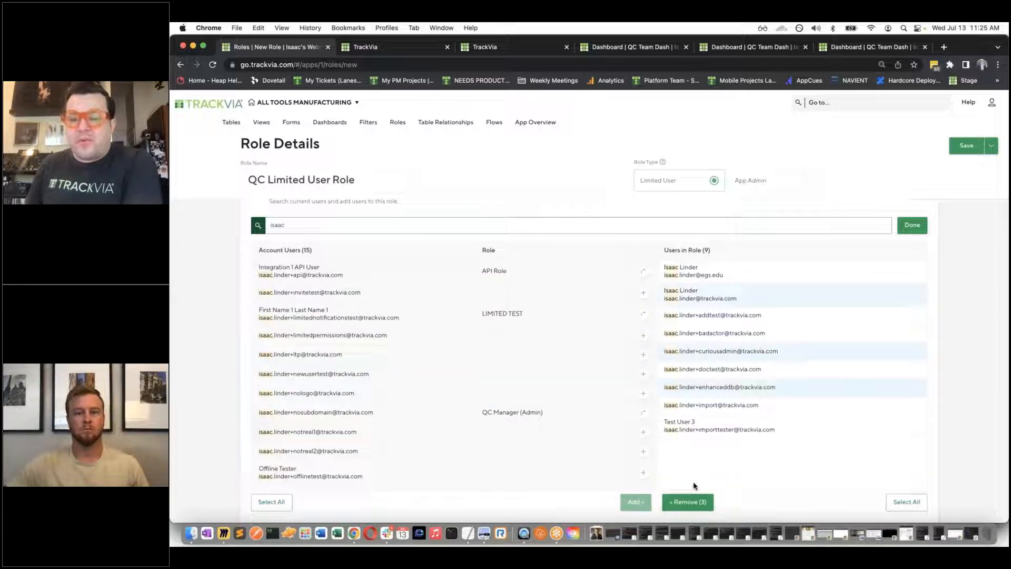
{"action": "left_click", "coordinate": [907, 502]}
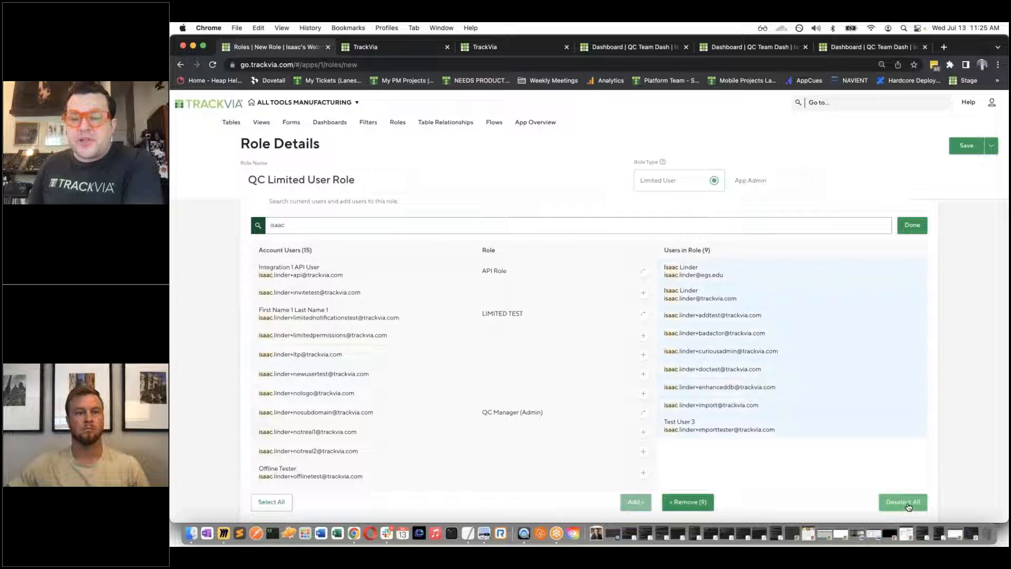
{"action": "left_click", "coordinate": [908, 503]}
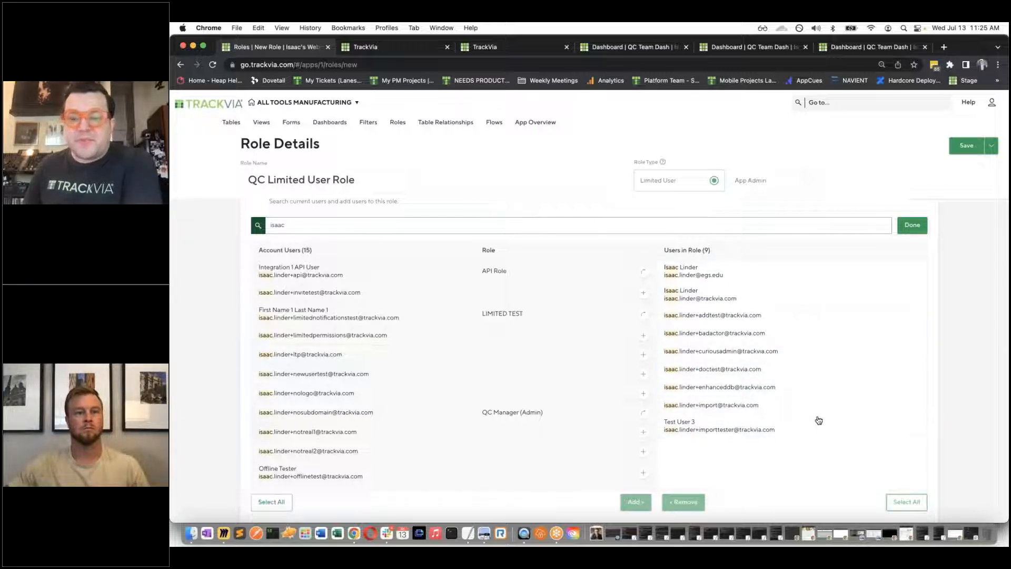
Finish the user assignment and remove the fifth, fourth and third listed users from the role
{"action": "scroll", "coordinate": [821, 379], "scroll_direction": "down", "scroll_amount": 1}
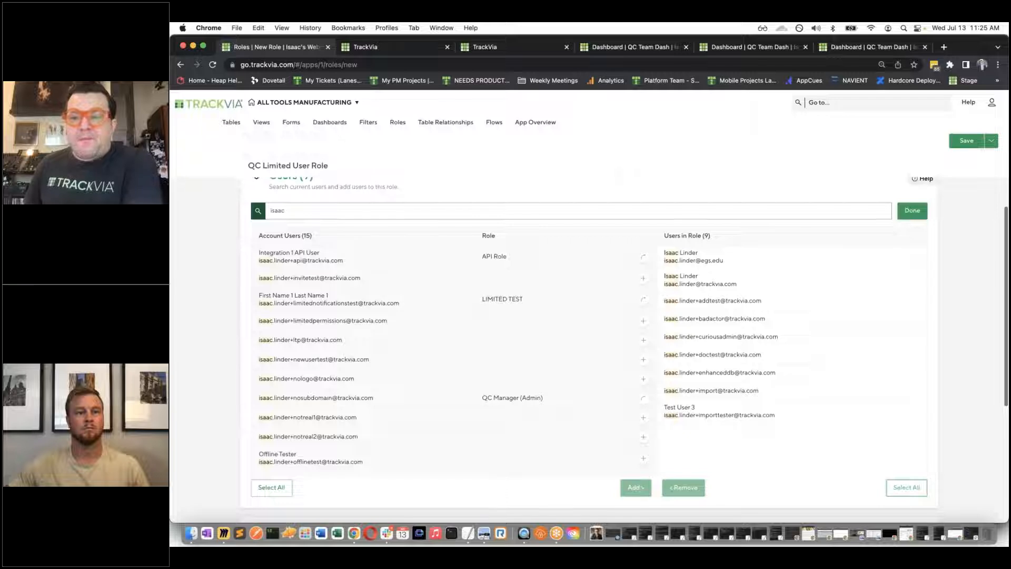
{"action": "left_click", "coordinate": [913, 211]}
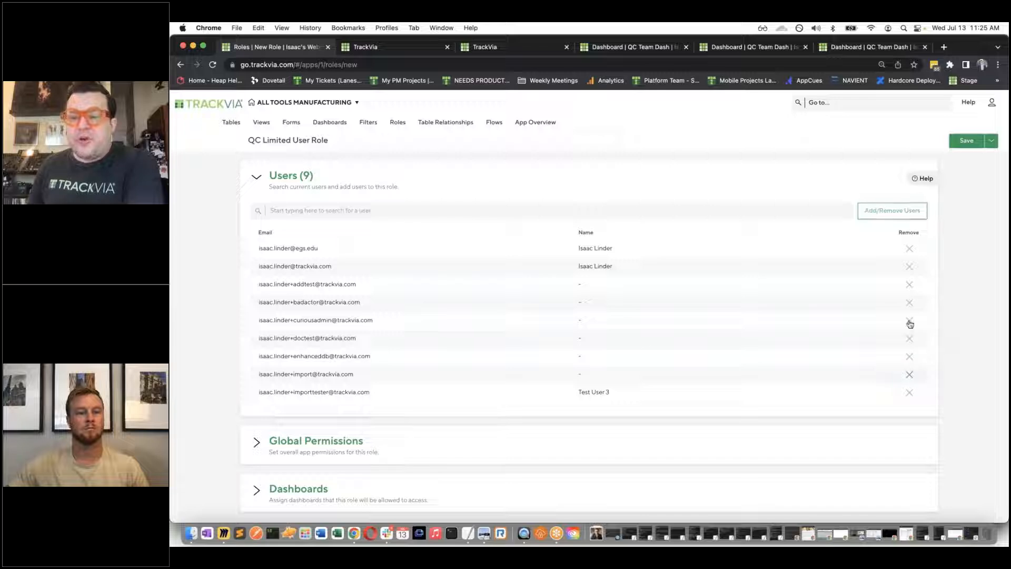
{"action": "left_click", "coordinate": [909, 322]}
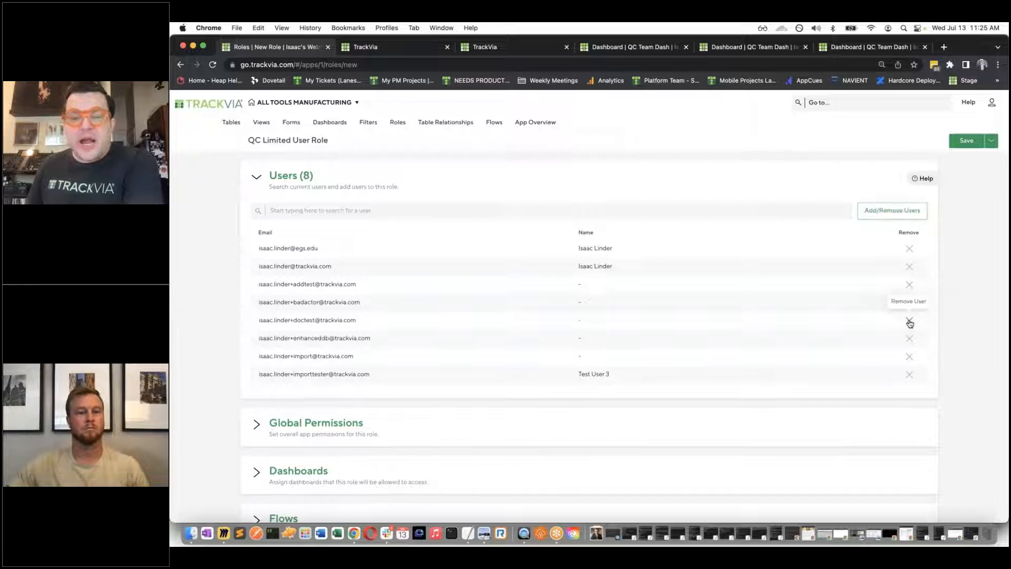
{"action": "left_click", "coordinate": [910, 304]}
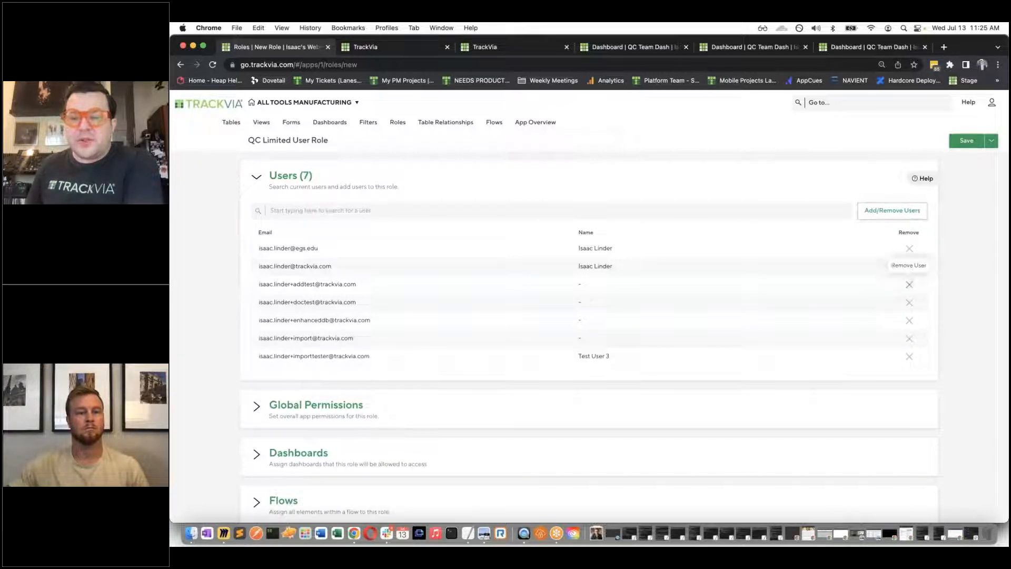
{"action": "left_click", "coordinate": [909, 284]}
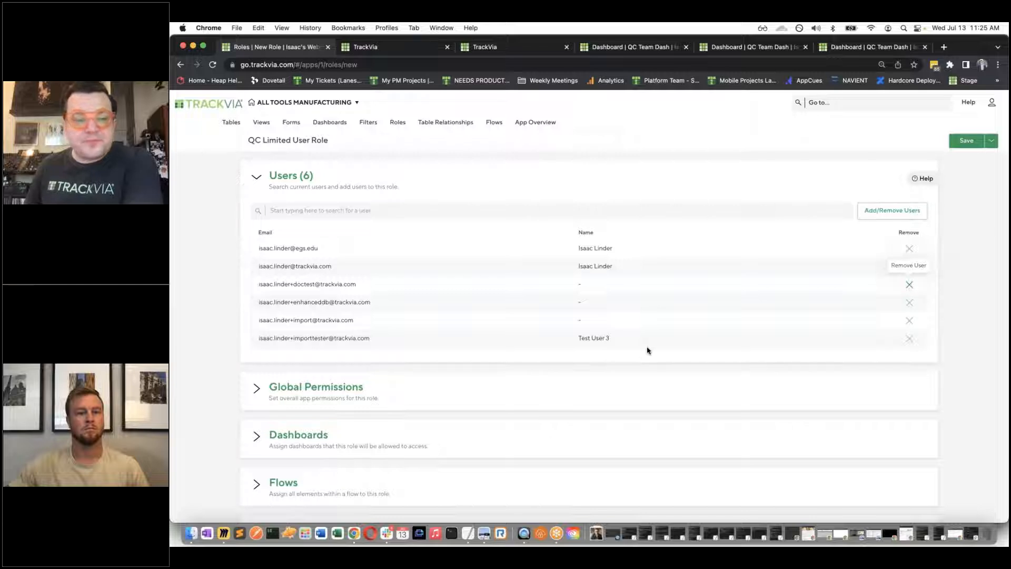
Allow Print, Share / Notifications and Export and turn on Hide Add Button in the role's global view/form options
{"action": "scroll", "coordinate": [608, 348], "scroll_direction": "down", "scroll_amount": 2}
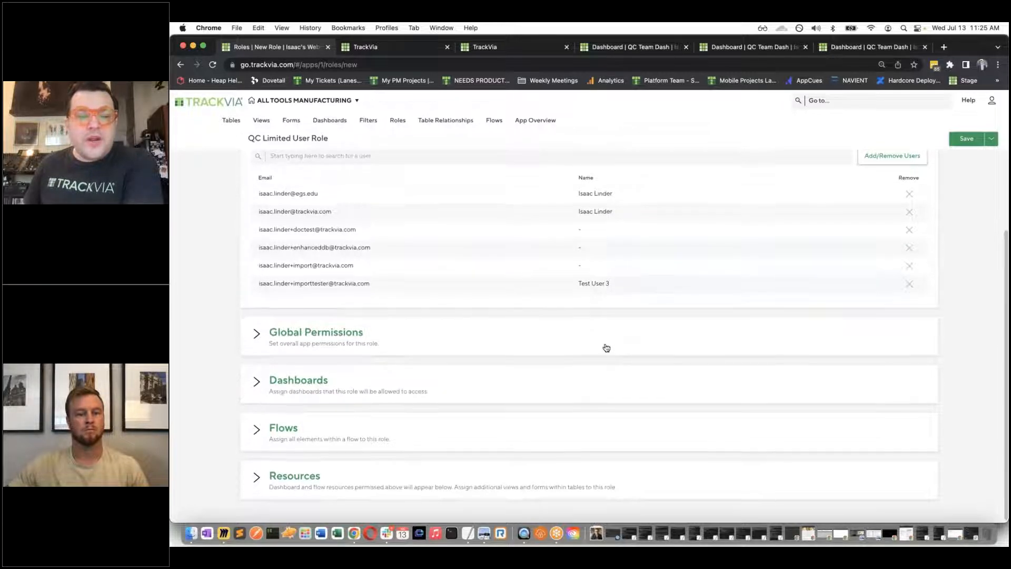
{"action": "left_click", "coordinate": [433, 336]}
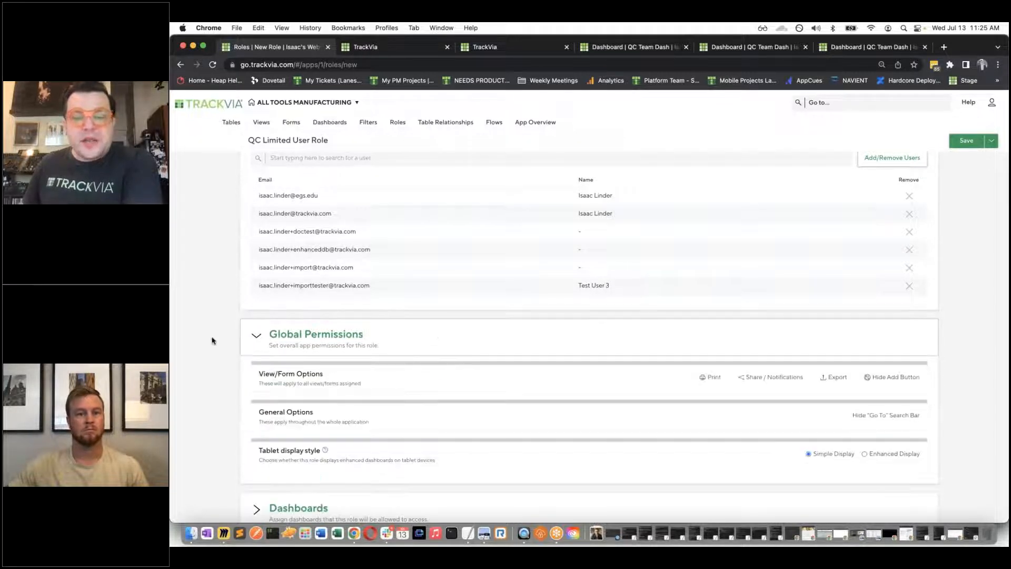
{"action": "scroll", "coordinate": [215, 325], "scroll_direction": "down", "scroll_amount": 3}
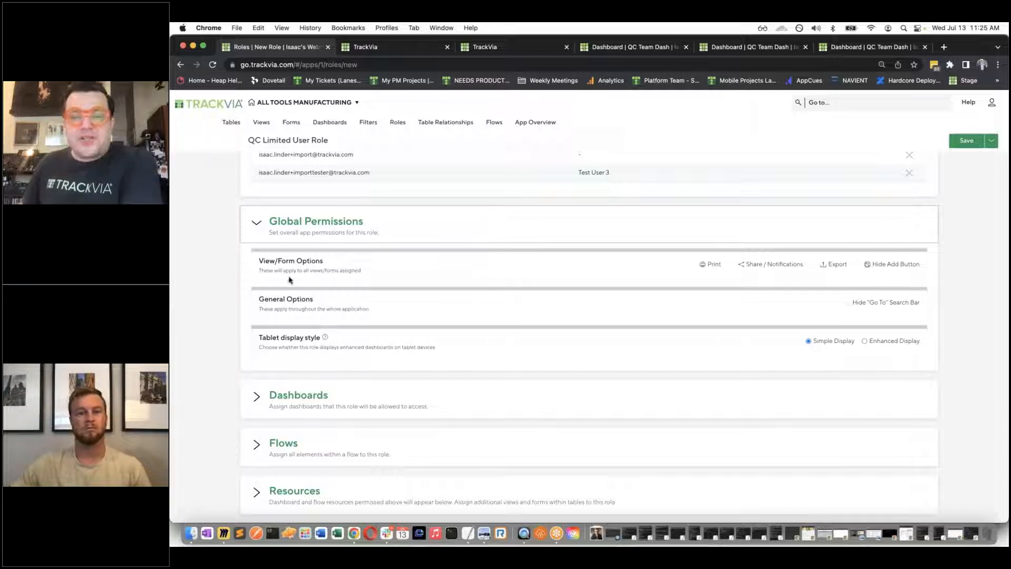
{"action": "left_click", "coordinate": [700, 266]}
{"action": "left_click", "coordinate": [764, 265]}
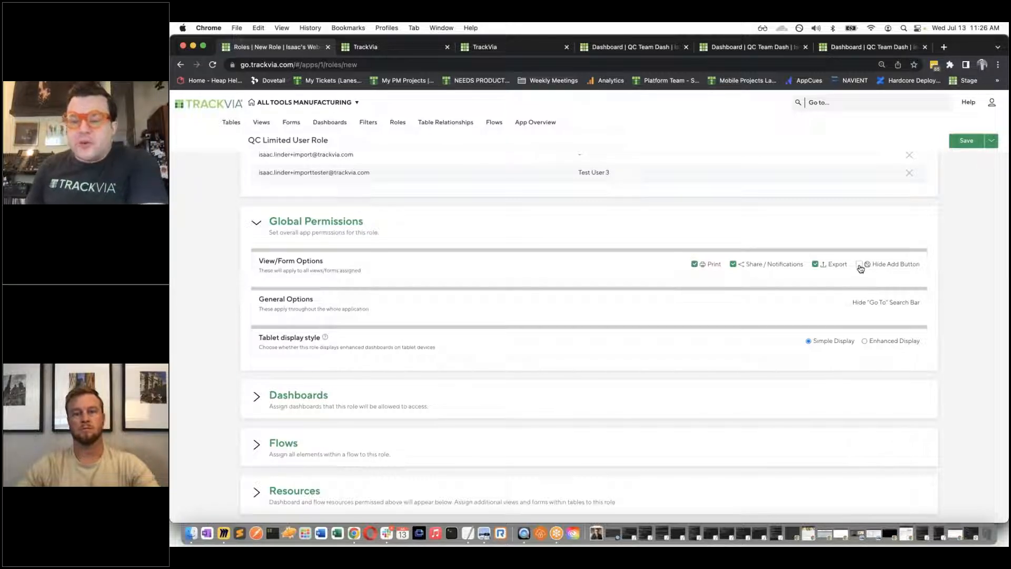
{"action": "left_click", "coordinate": [860, 264]}
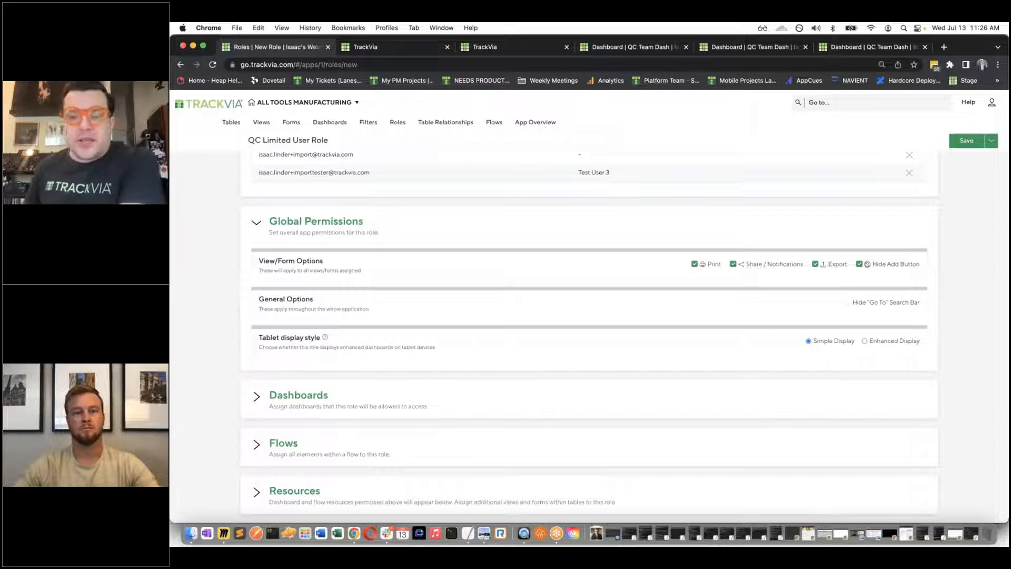
Collapse the role's Global Permissions and Users sections
{"action": "scroll", "coordinate": [522, 307], "scroll_direction": "down", "scroll_amount": 1}
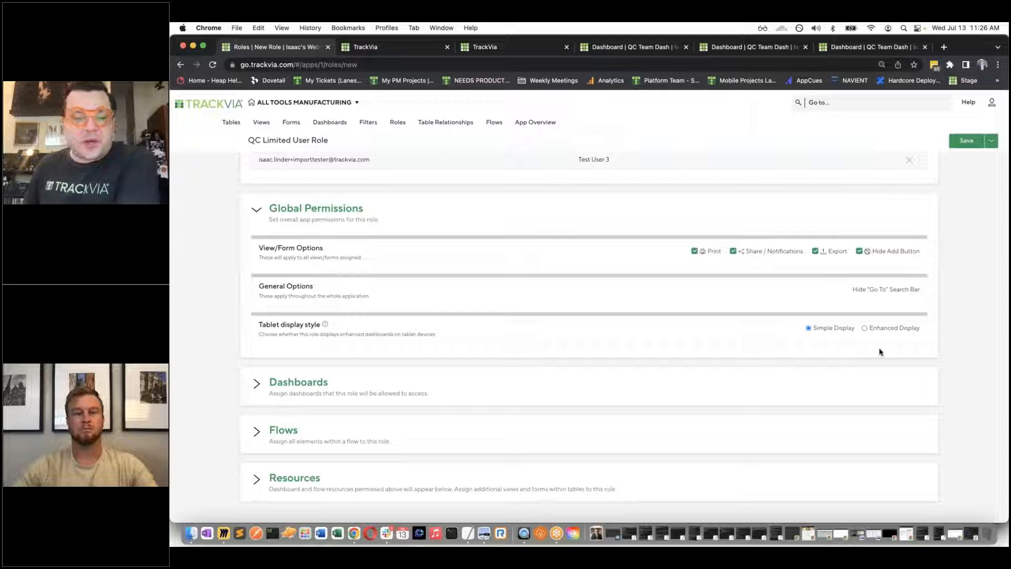
{"action": "left_click", "coordinate": [257, 210]}
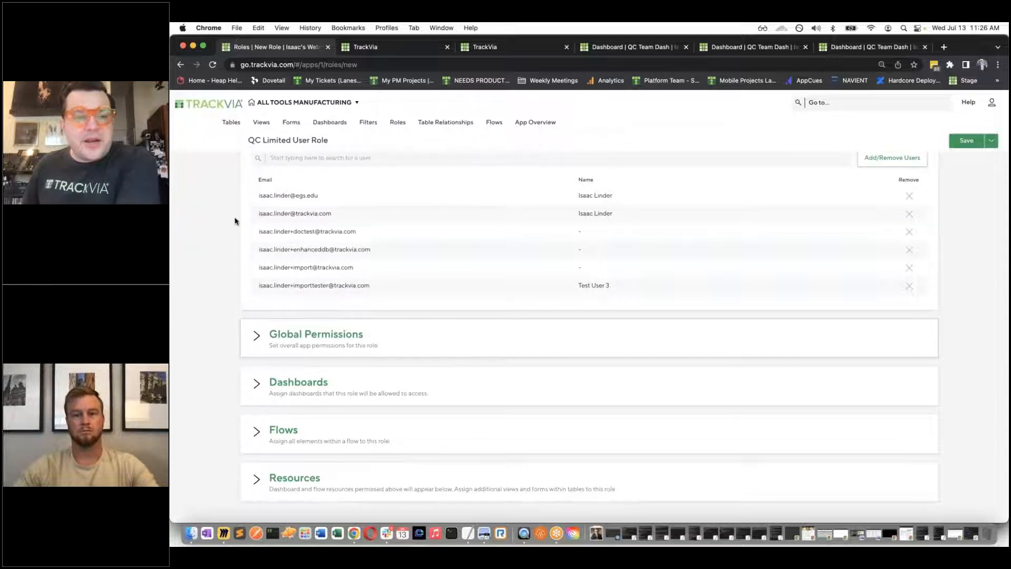
{"action": "scroll", "coordinate": [235, 219], "scroll_direction": "up", "scroll_amount": 2}
{"action": "left_click", "coordinate": [258, 223]}
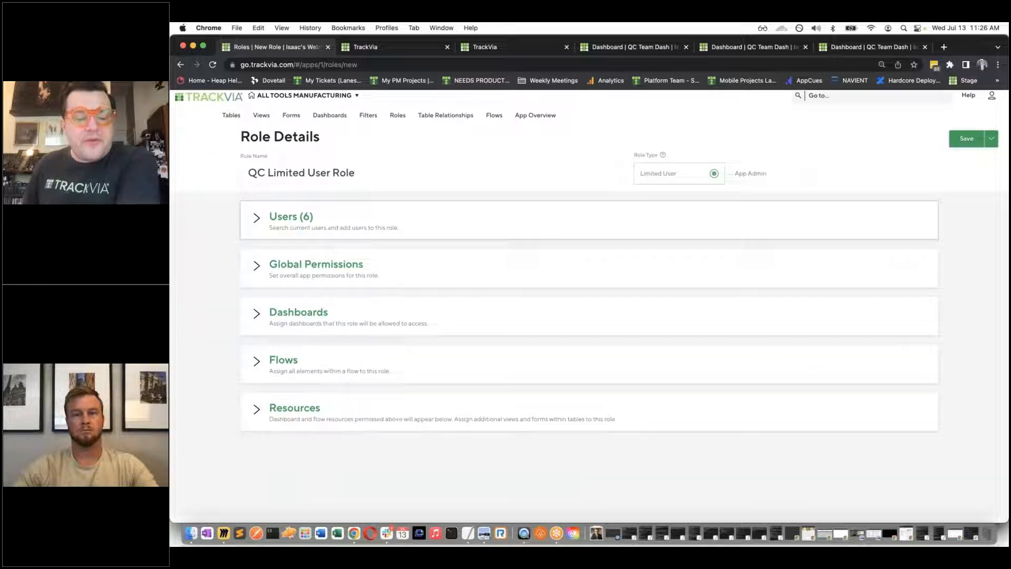
Expand the role's Dashboards section and grant the role access to the QC Team Dash dashboard
{"action": "left_click", "coordinate": [407, 328]}
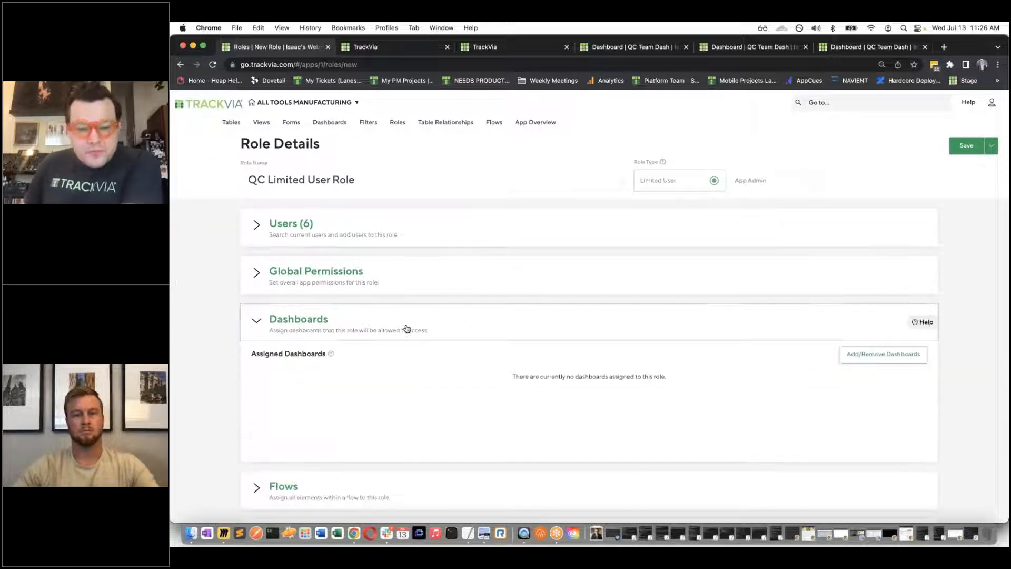
{"action": "scroll", "coordinate": [407, 328], "scroll_direction": "down", "scroll_amount": 2}
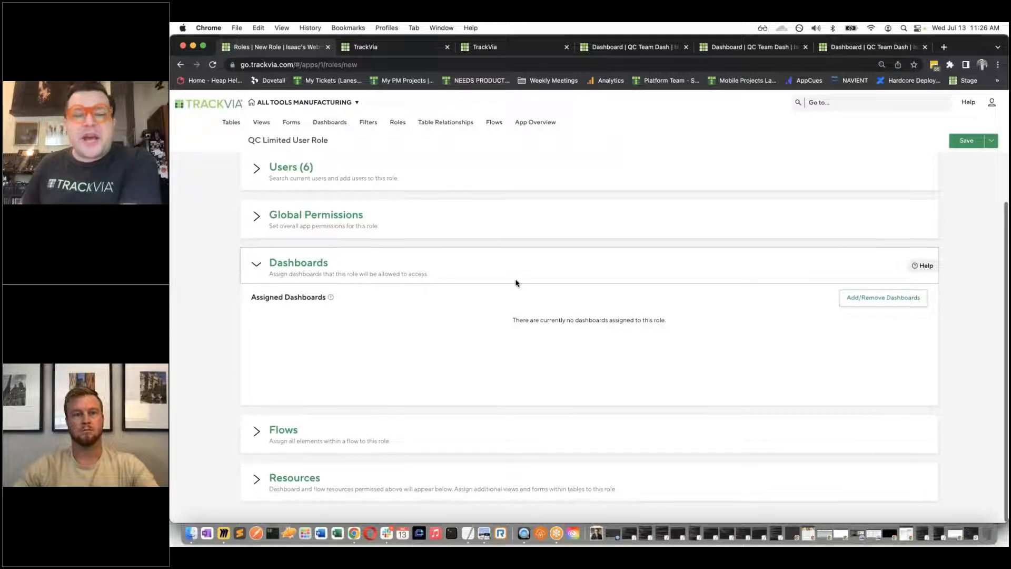
{"action": "left_click", "coordinate": [892, 302]}
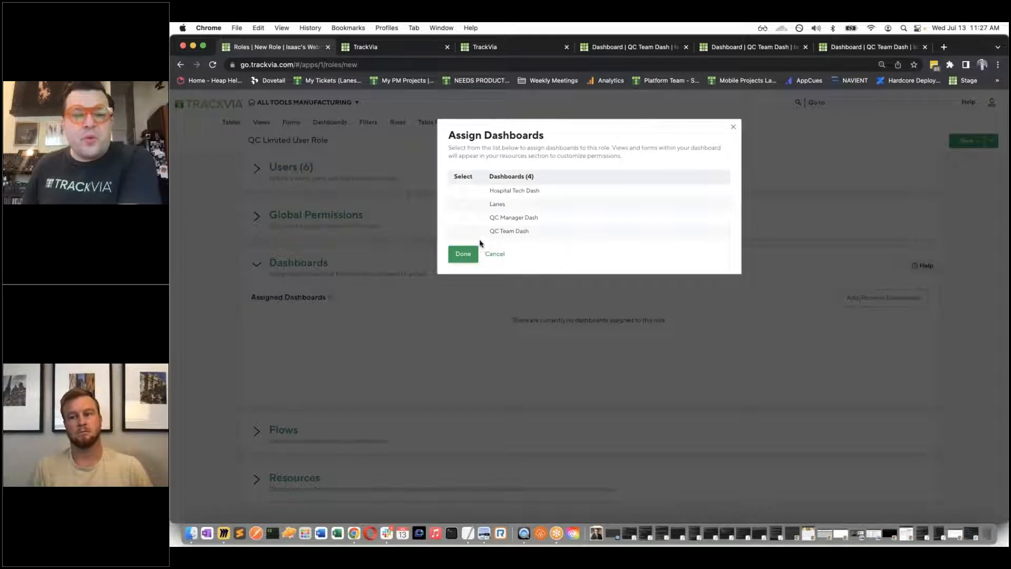
{"action": "left_click", "coordinate": [463, 231]}
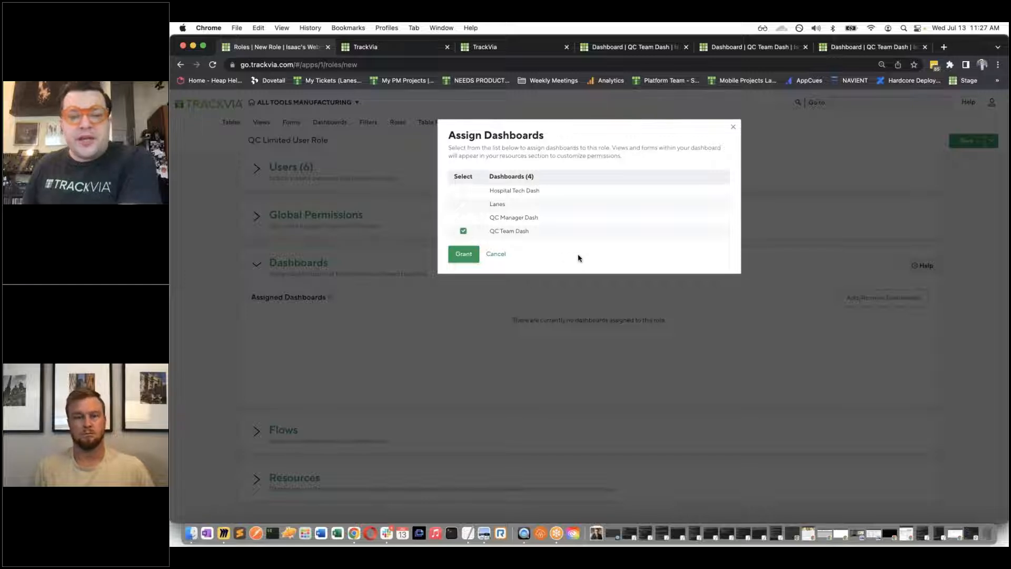
{"action": "left_click", "coordinate": [464, 254]}
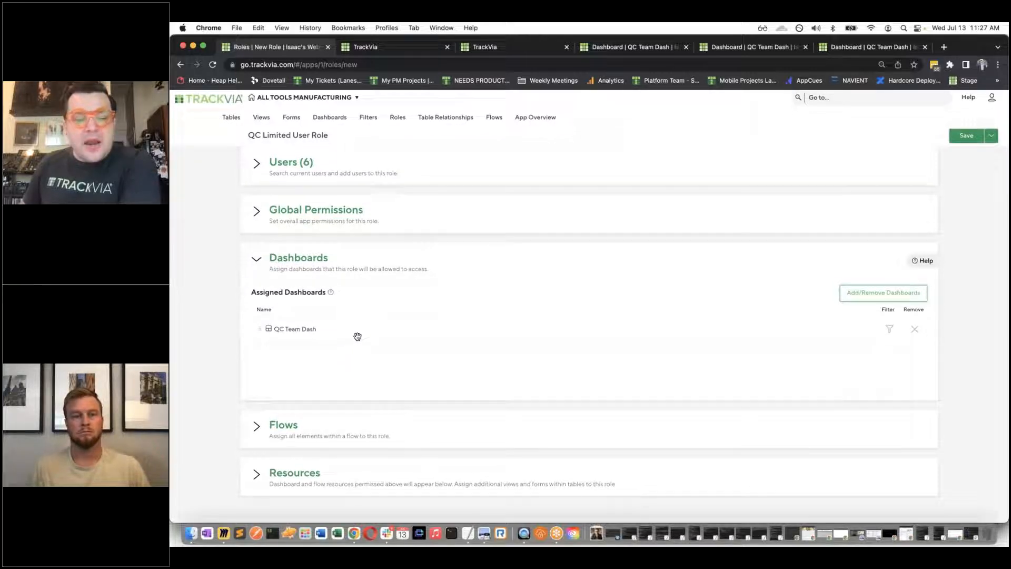
Expand the Resources section, review the permitted tables, and filter the resources by the QC Team Dash dashboard
{"action": "left_click", "coordinate": [257, 483]}
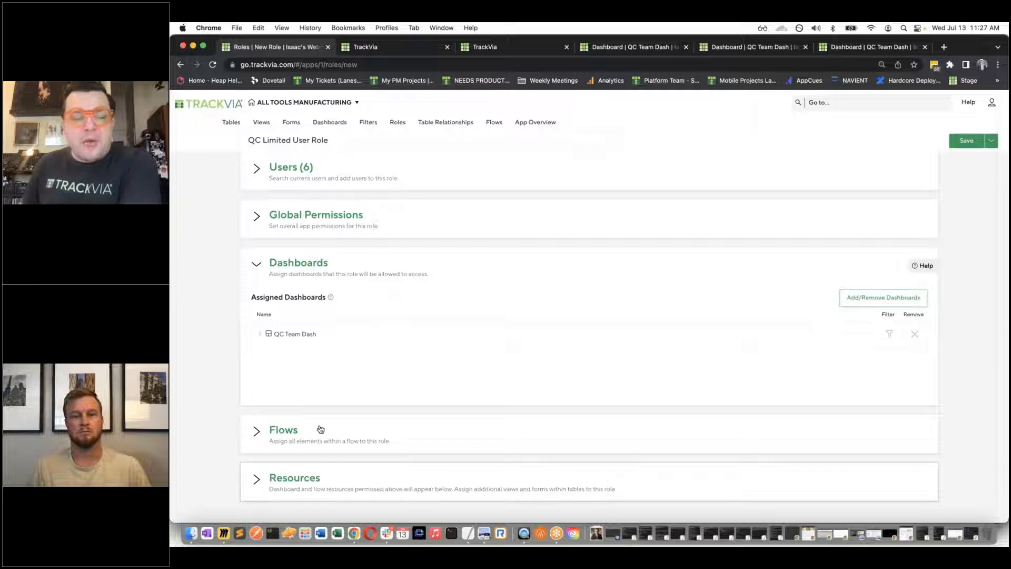
{"action": "scroll", "coordinate": [321, 429], "scroll_direction": "down", "scroll_amount": 5}
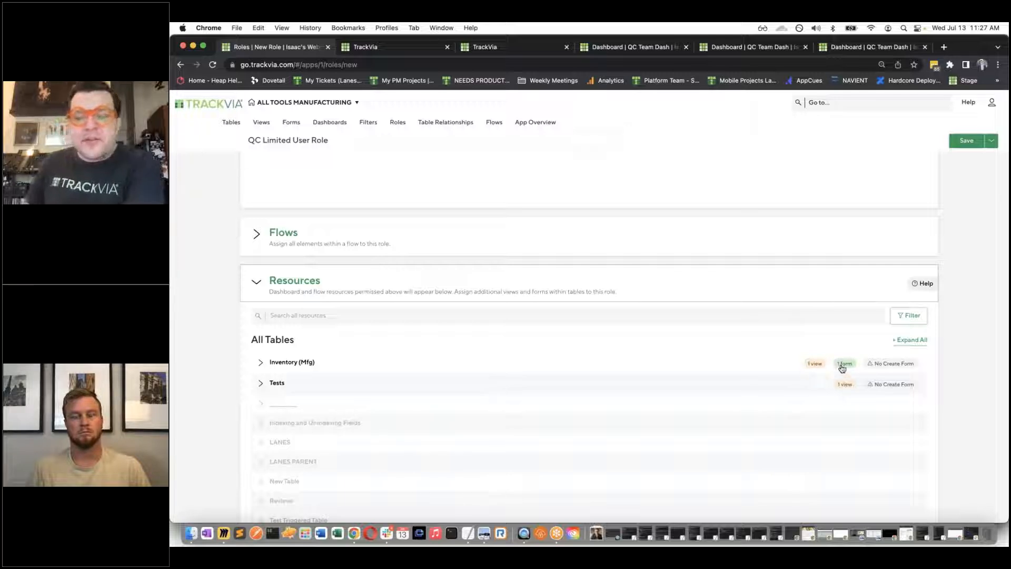
{"action": "scroll", "coordinate": [295, 274], "scroll_direction": "up", "scroll_amount": 1}
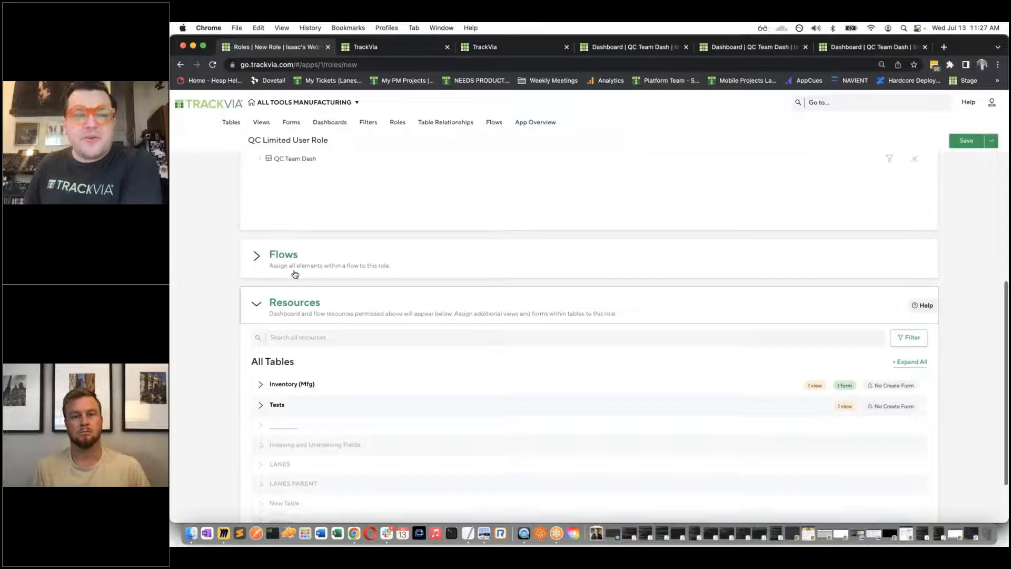
{"action": "scroll", "coordinate": [295, 274], "scroll_direction": "up", "scroll_amount": 2}
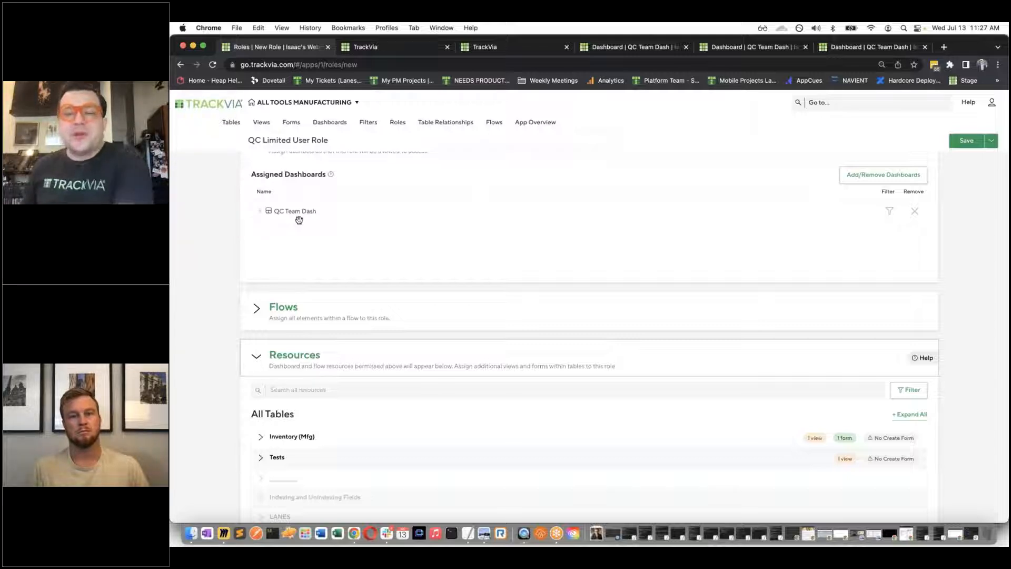
{"action": "left_click", "coordinate": [889, 212]}
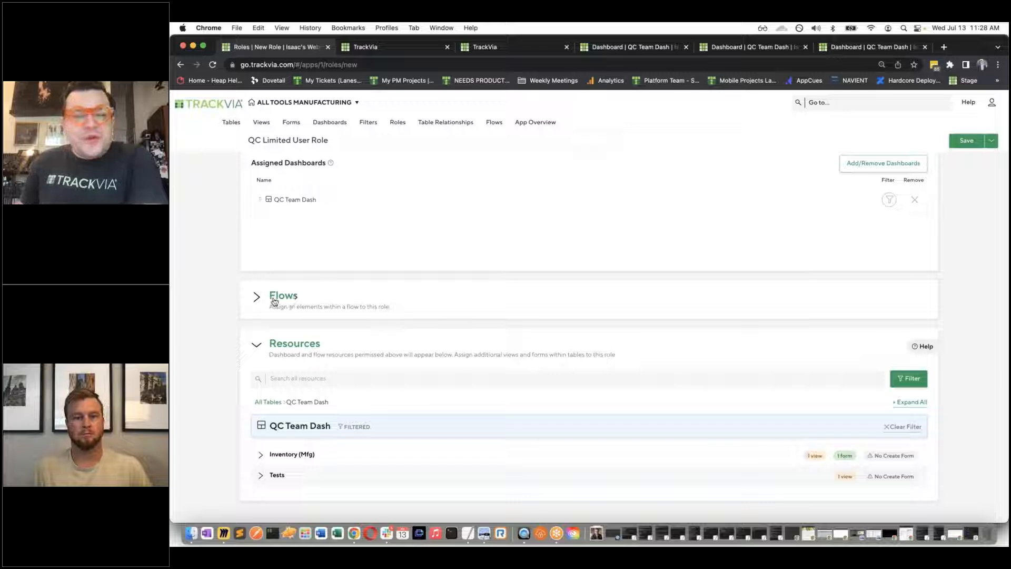
Expand the Flows section and assign New workflow and Test Flow to the role together with their resources
{"action": "left_click", "coordinate": [258, 299]}
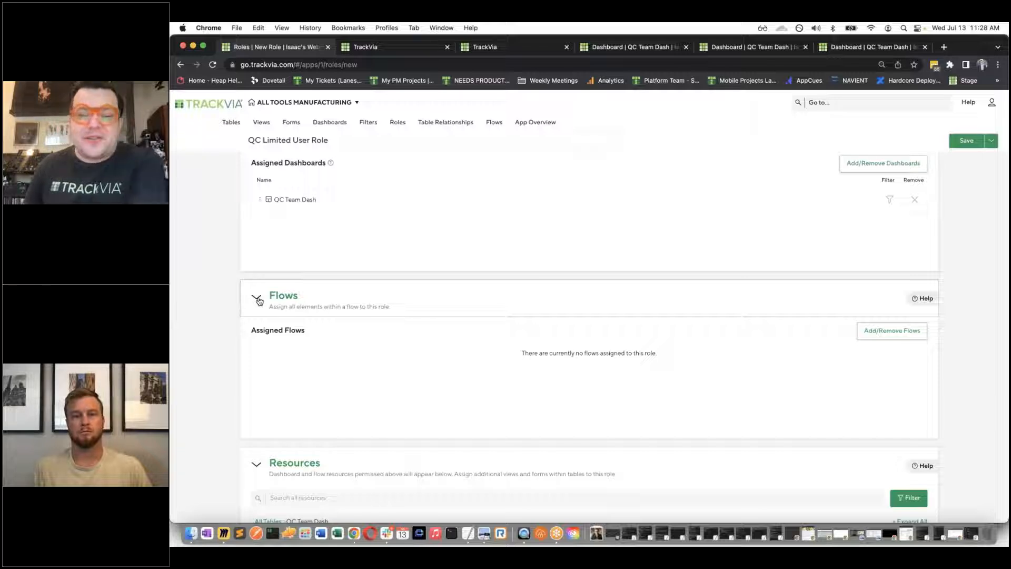
{"action": "left_click", "coordinate": [906, 336]}
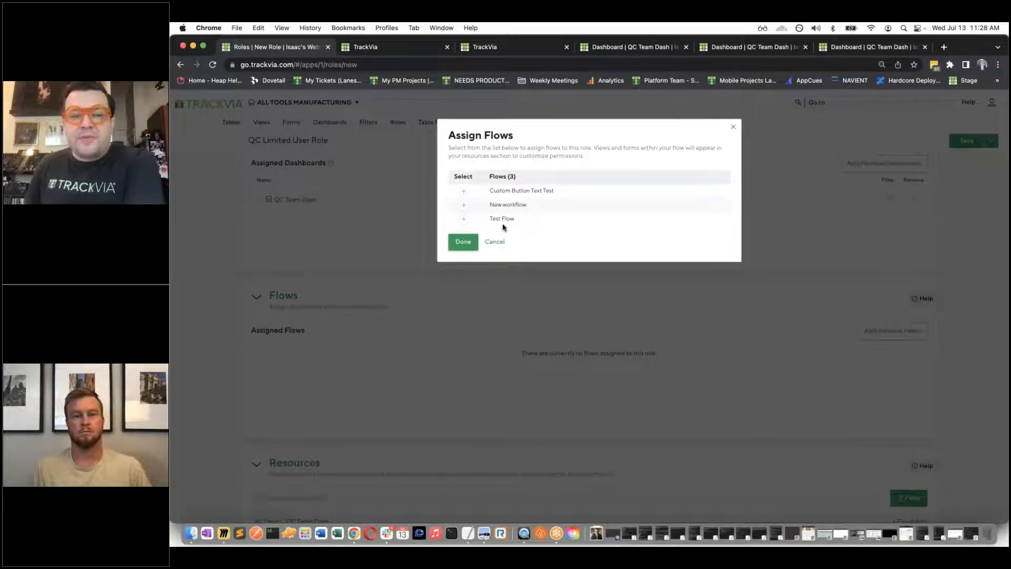
{"action": "left_click", "coordinate": [464, 204]}
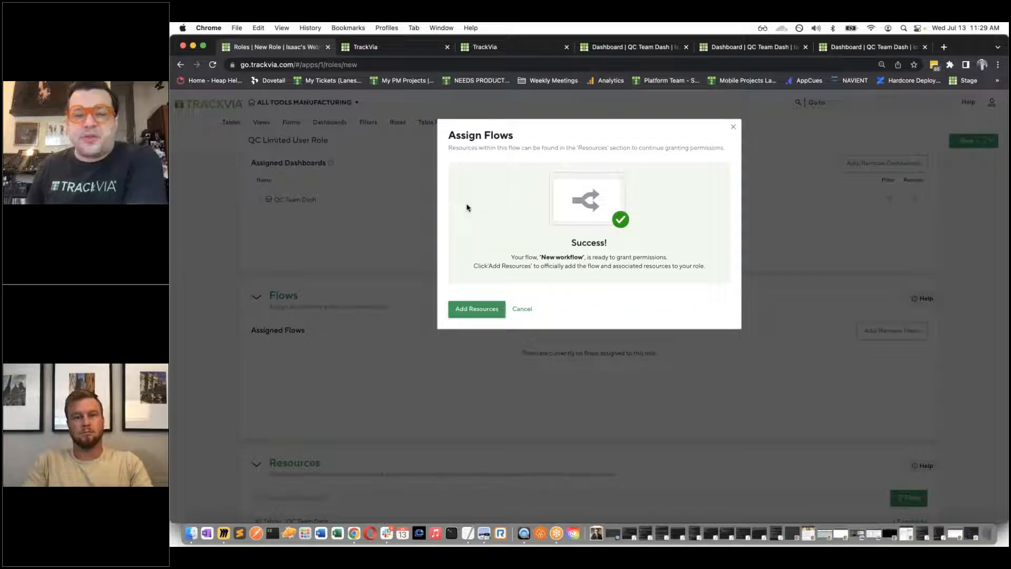
{"action": "left_click", "coordinate": [477, 310]}
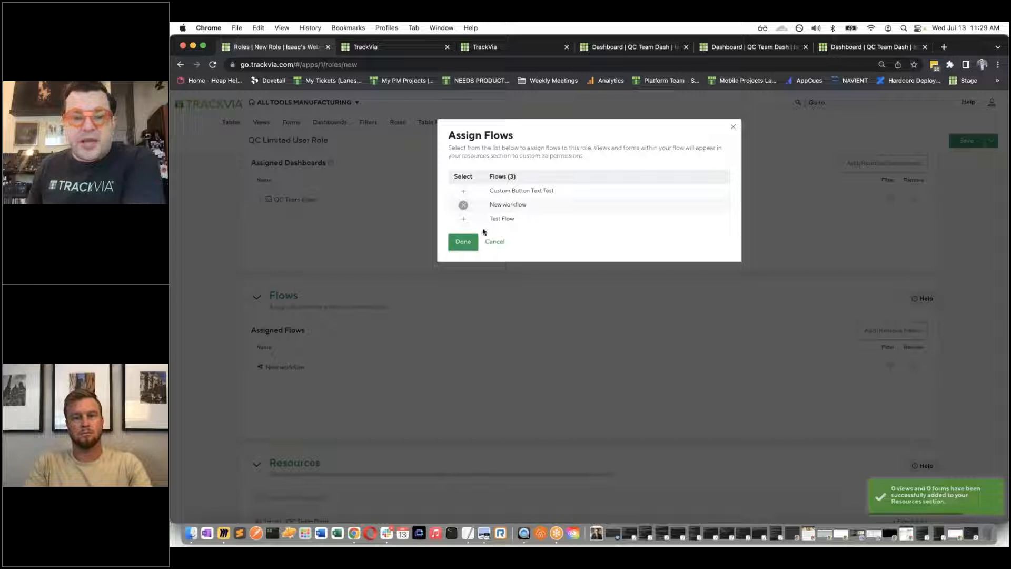
{"action": "left_click", "coordinate": [464, 219]}
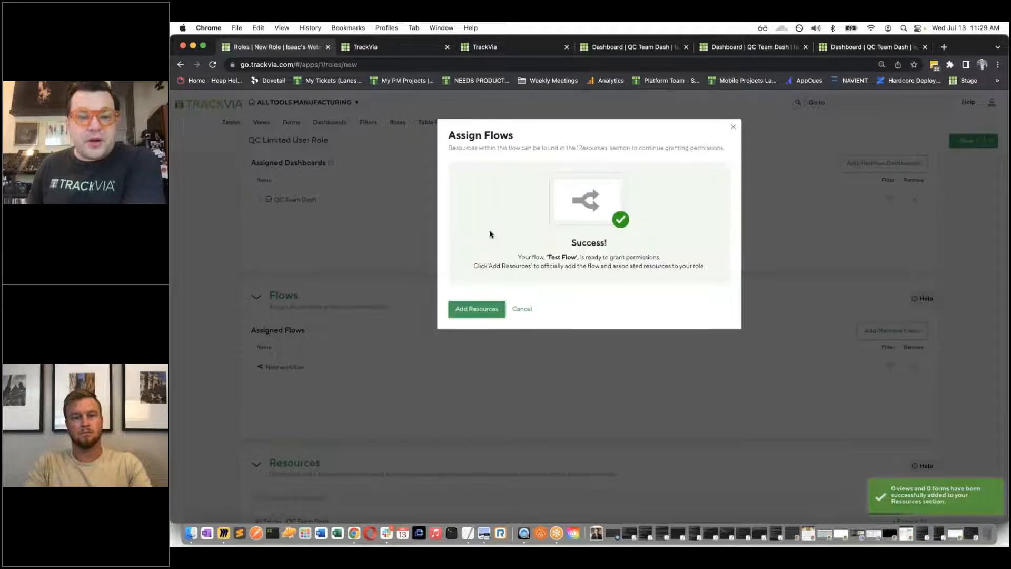
{"action": "left_click", "coordinate": [479, 310]}
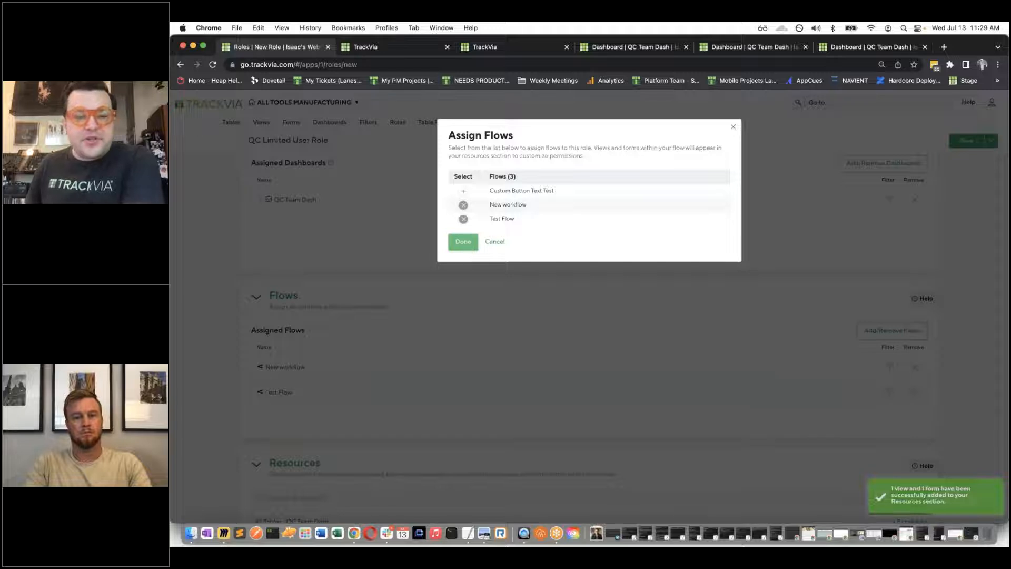
{"action": "left_click", "coordinate": [463, 242]}
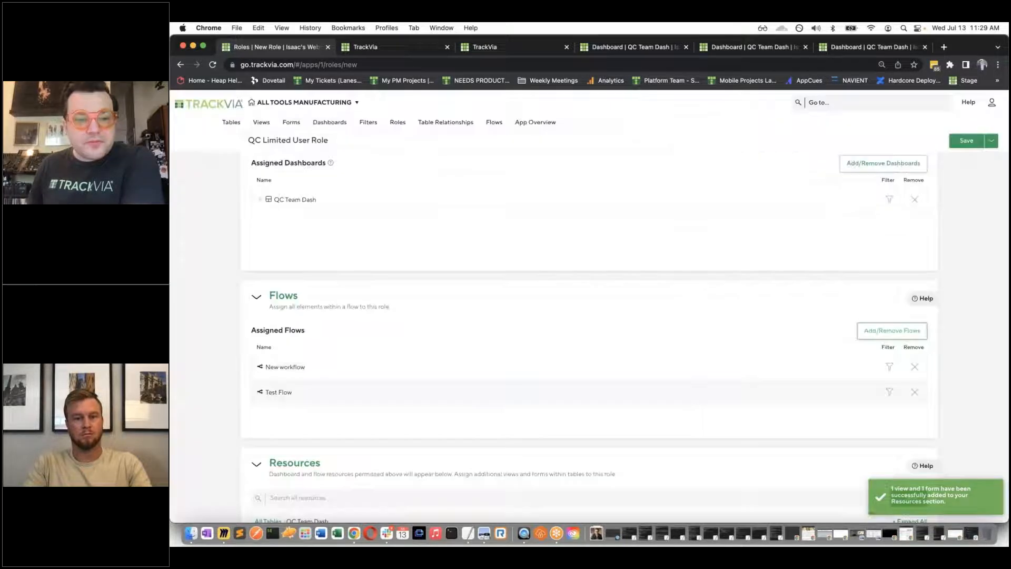
Review the assigned flows and filter the role's resources by New workflow and by Test Flow
{"action": "scroll", "coordinate": [406, 271], "scroll_direction": "down", "scroll_amount": 2}
{"action": "scroll", "coordinate": [409, 268], "scroll_direction": "down", "scroll_amount": 1}
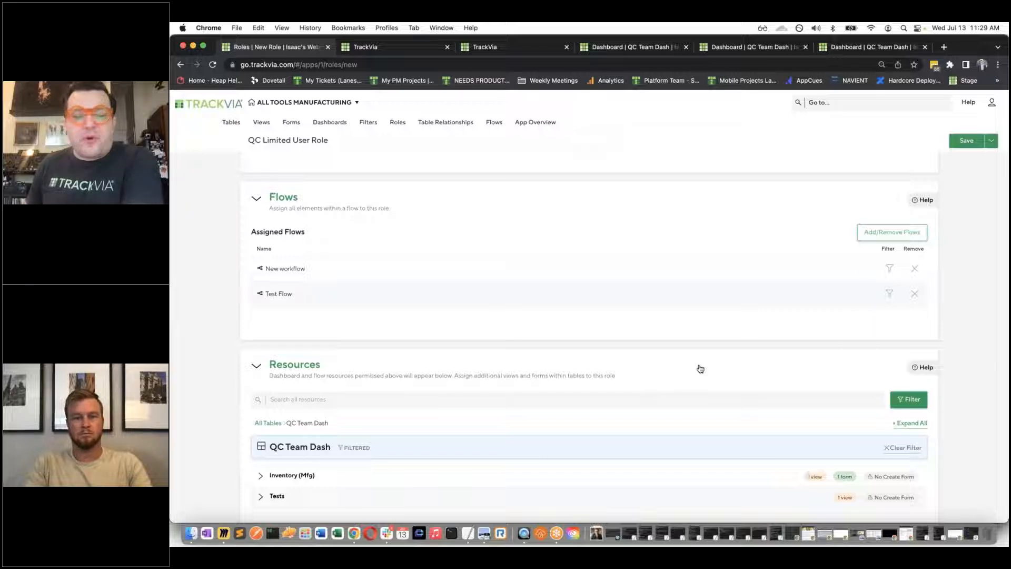
{"action": "scroll", "coordinate": [695, 367], "scroll_direction": "down", "scroll_amount": 1}
{"action": "scroll", "coordinate": [910, 232], "scroll_direction": "up", "scroll_amount": 4}
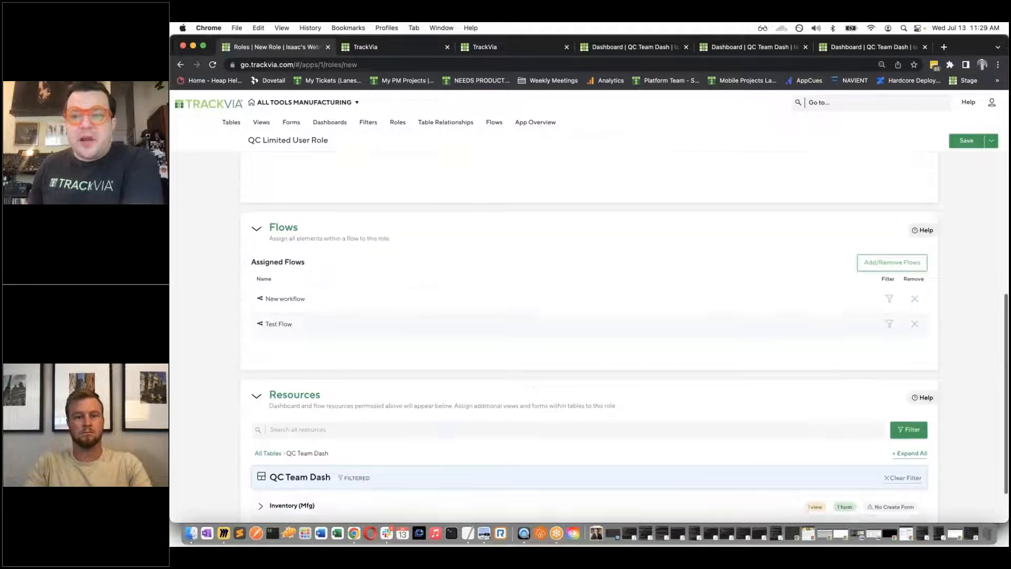
{"action": "scroll", "coordinate": [910, 232], "scroll_direction": "down", "scroll_amount": 2}
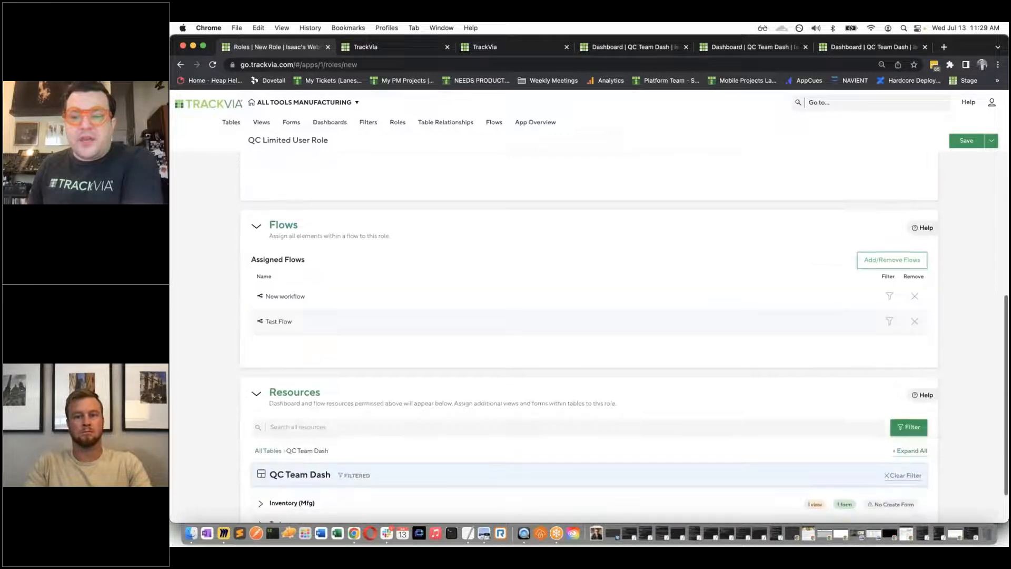
{"action": "left_click", "coordinate": [888, 295]}
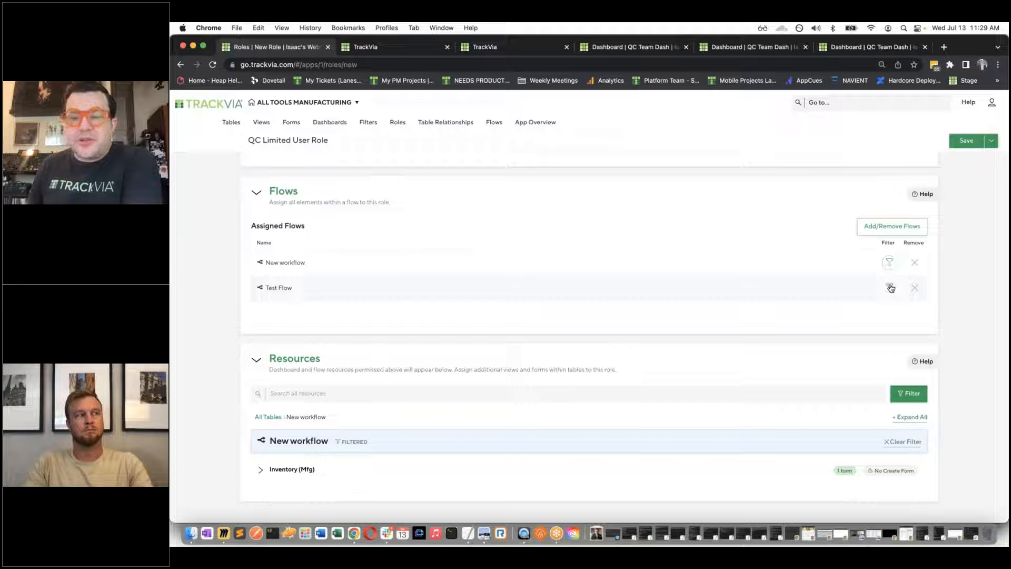
{"action": "left_click", "coordinate": [889, 287]}
{"action": "left_click", "coordinate": [890, 288]}
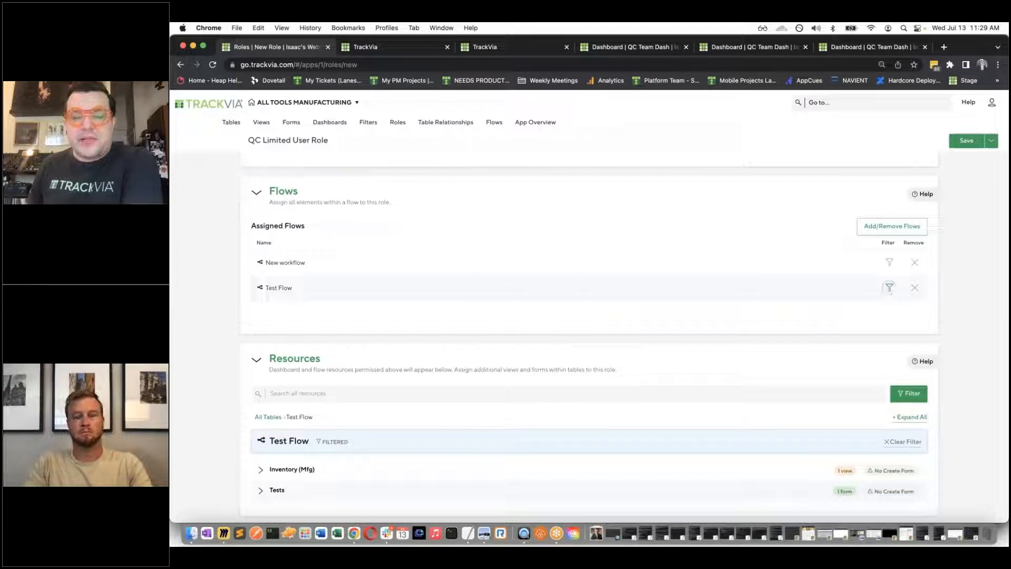
{"action": "left_click", "coordinate": [889, 288]}
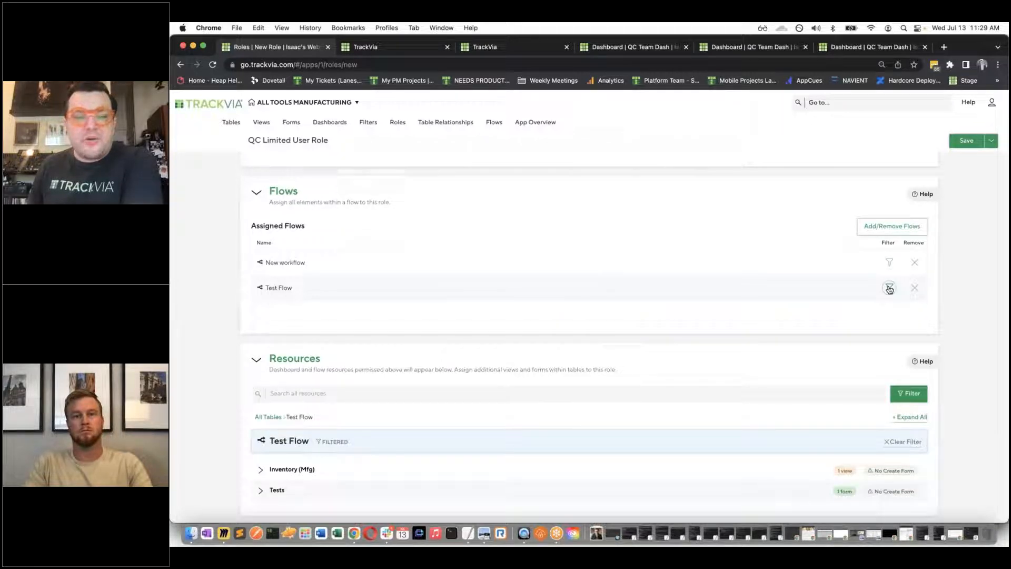
Remove New workflow from the role's assigned flows and clear the Test Flow filter to list resources for all tables
{"action": "left_click", "coordinate": [915, 263]}
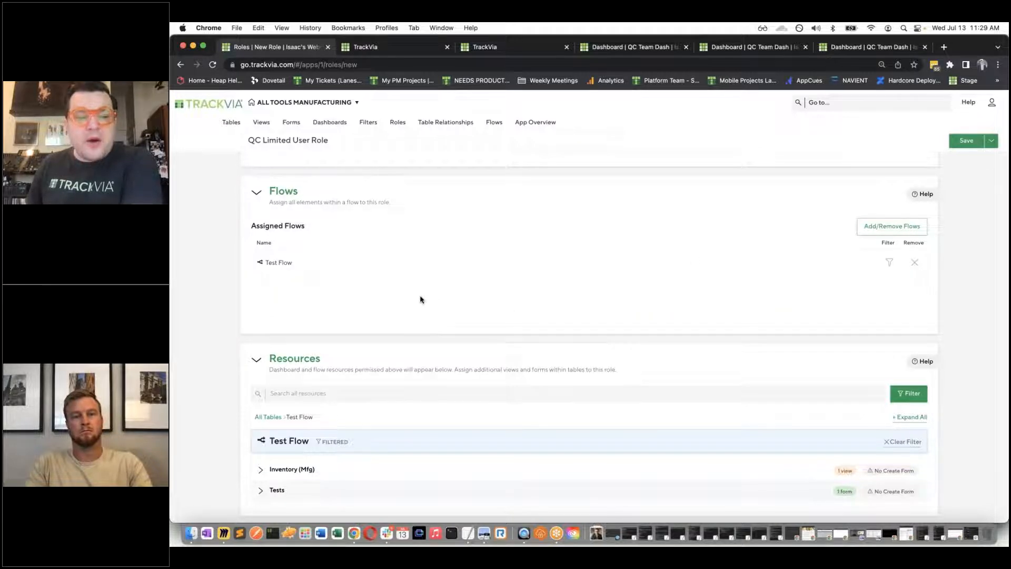
{"action": "scroll", "coordinate": [495, 258], "scroll_direction": "down", "scroll_amount": 1}
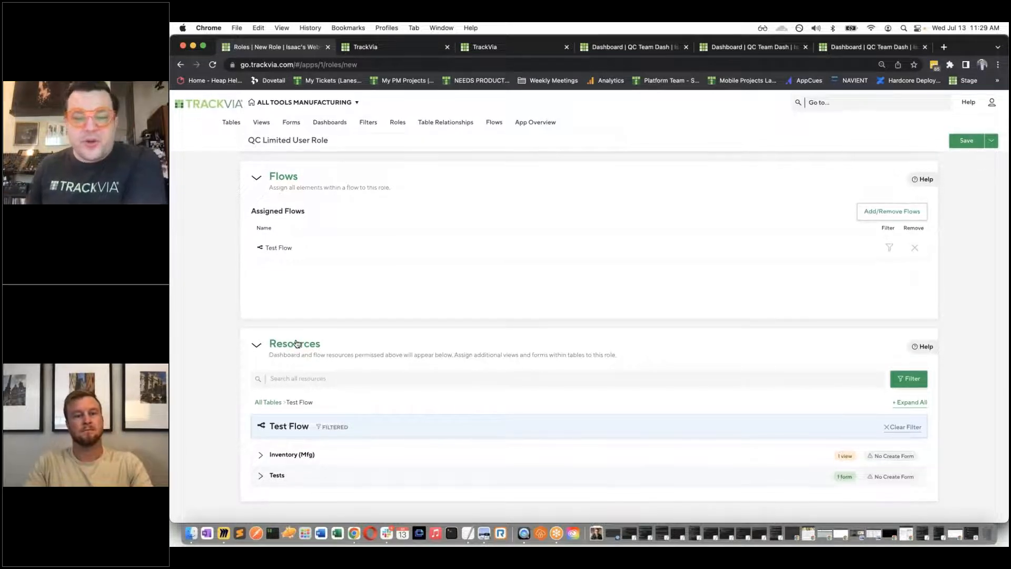
{"action": "left_click", "coordinate": [314, 377]}
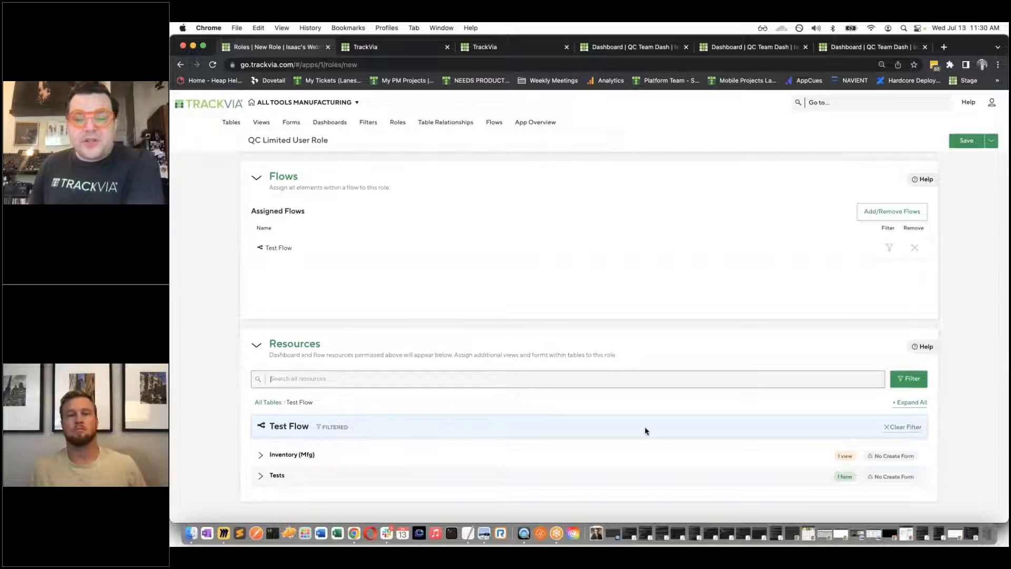
{"action": "left_click", "coordinate": [909, 429]}
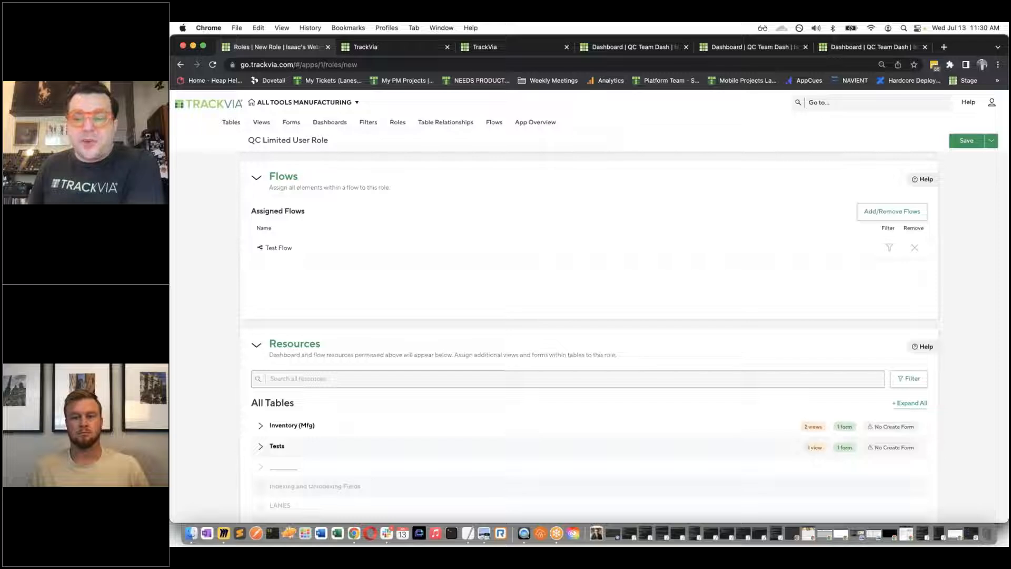
Expand the Inventory (Mfg) table's resources and set new records to be created using the Individual Inventory Add form
{"action": "scroll", "coordinate": [895, 368], "scroll_direction": "down", "scroll_amount": 4}
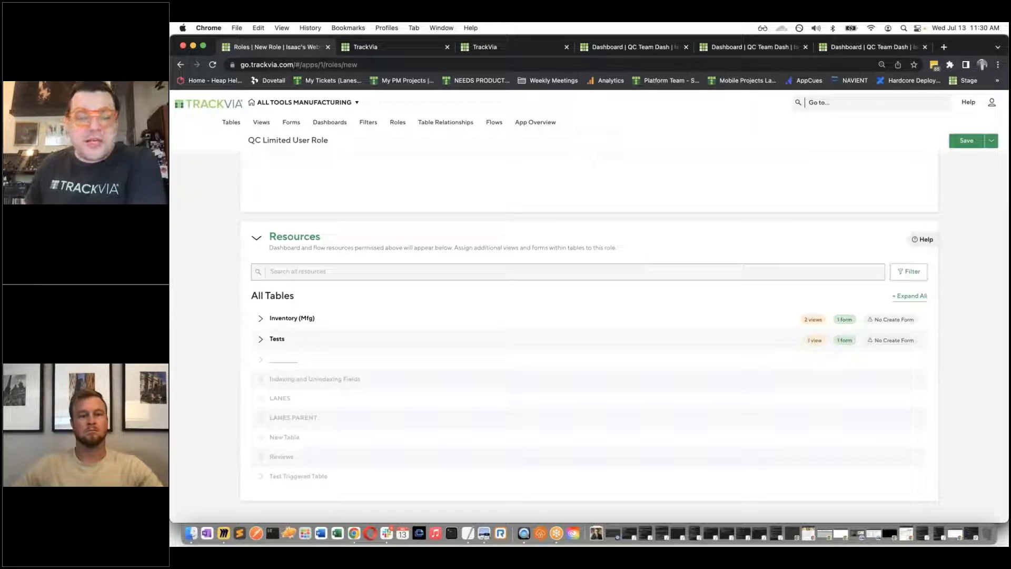
{"action": "left_click", "coordinate": [261, 319]}
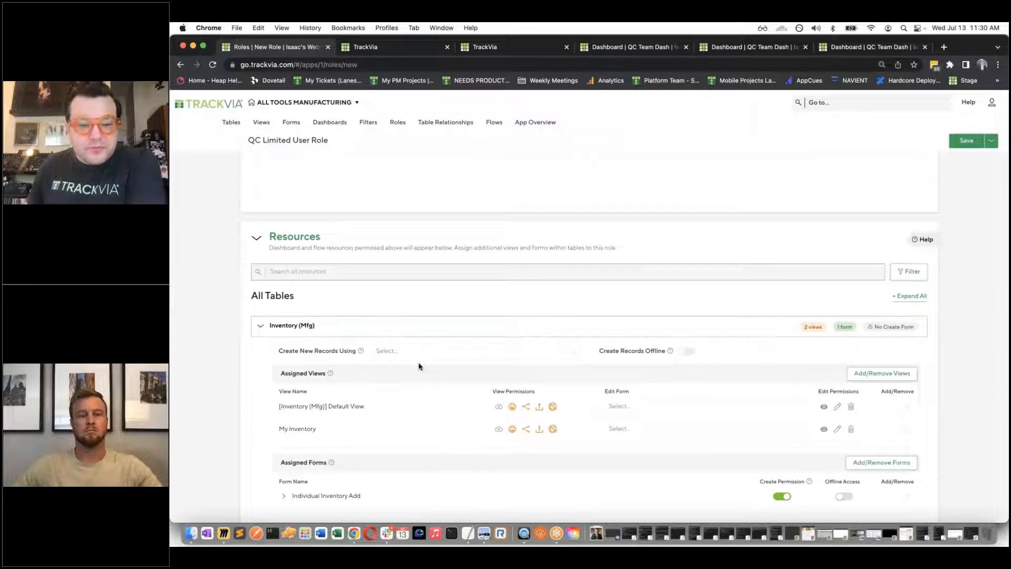
{"action": "scroll", "coordinate": [420, 366], "scroll_direction": "down", "scroll_amount": 3}
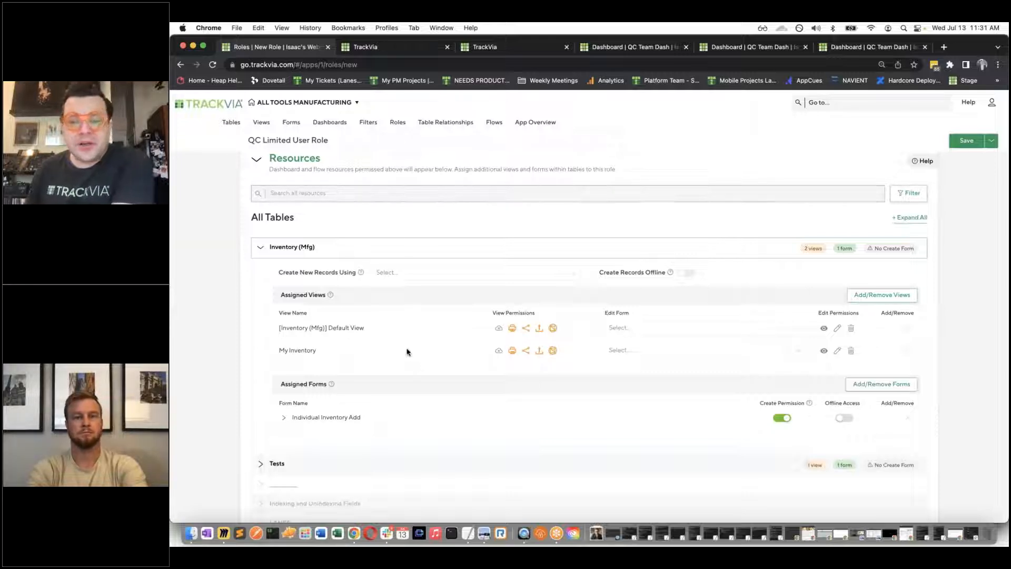
{"action": "left_click", "coordinate": [405, 276]}
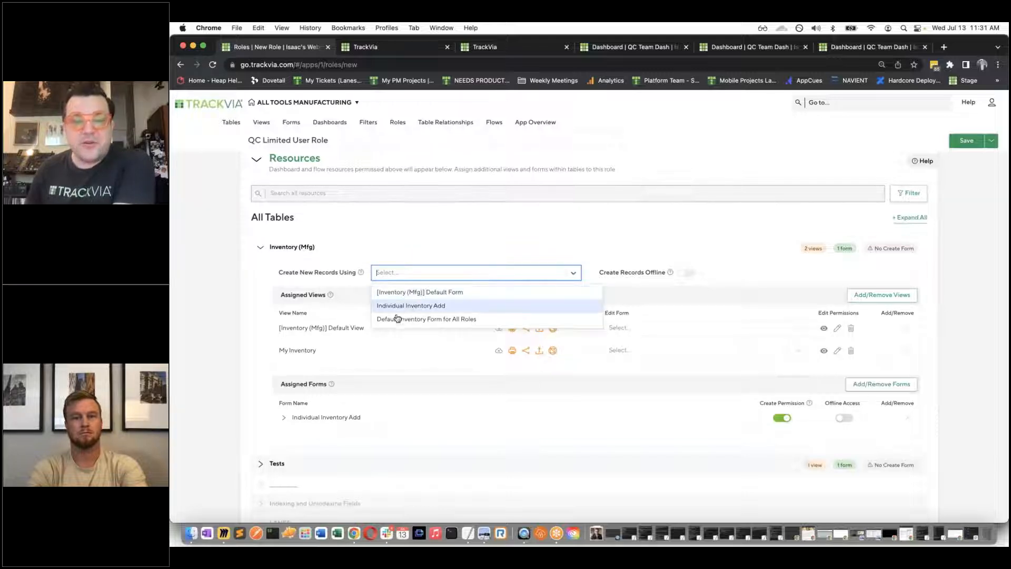
{"action": "left_click", "coordinate": [412, 305]}
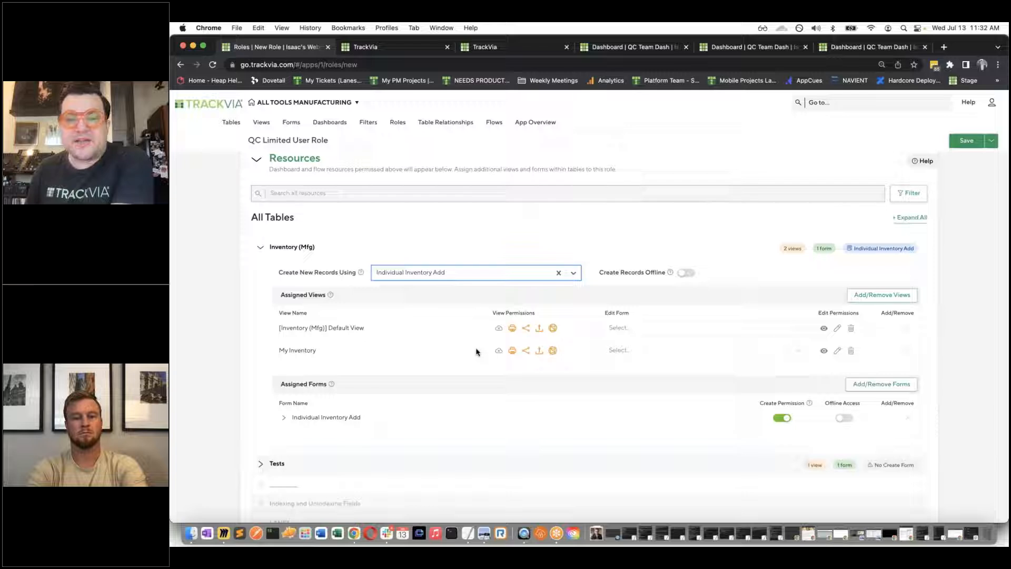
Assign Individual Inventory Add as the edit form for the My Inventory view
{"action": "left_click", "coordinate": [672, 354]}
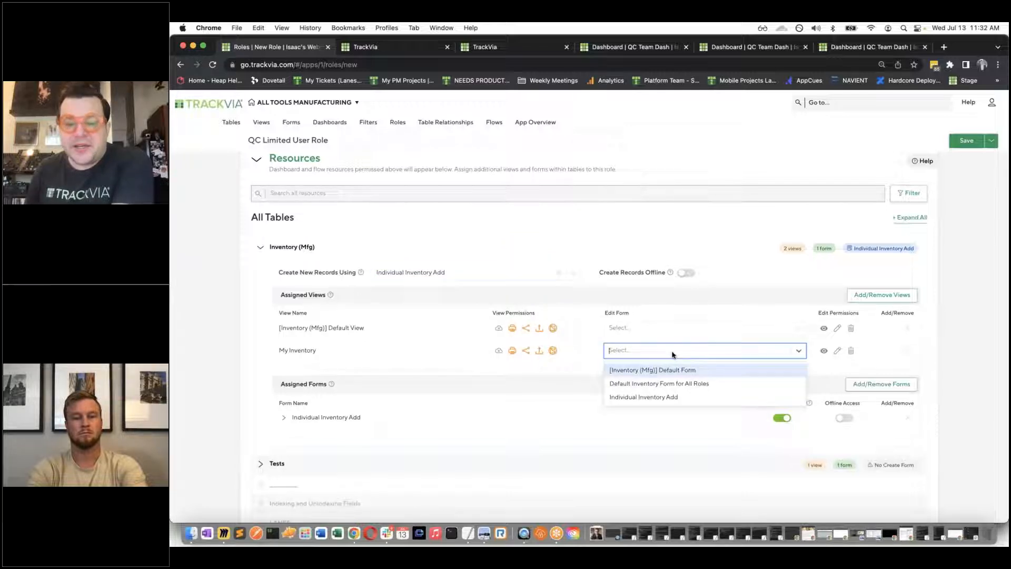
{"action": "left_click", "coordinate": [676, 400]}
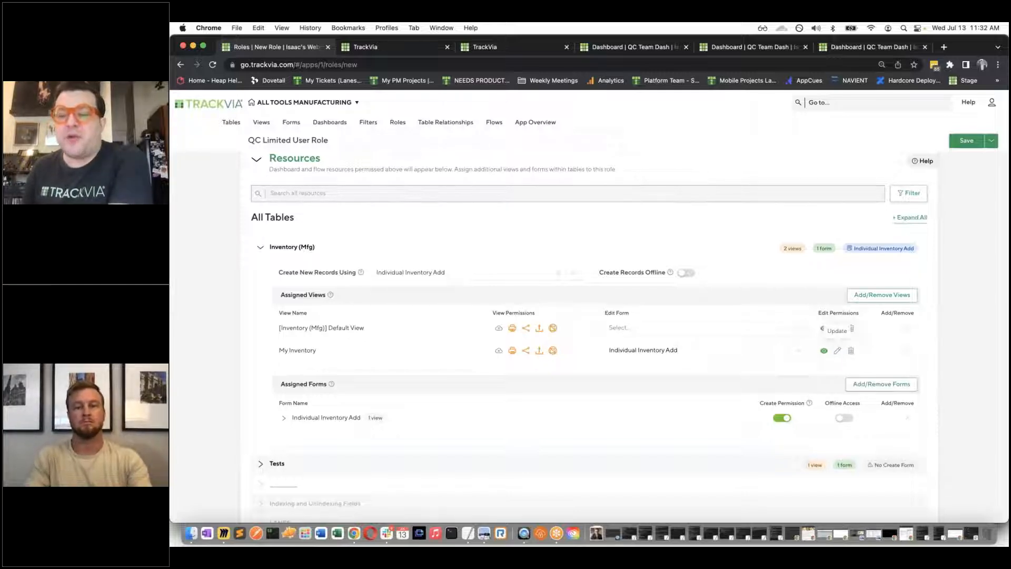
{"action": "left_click", "coordinate": [851, 351]}
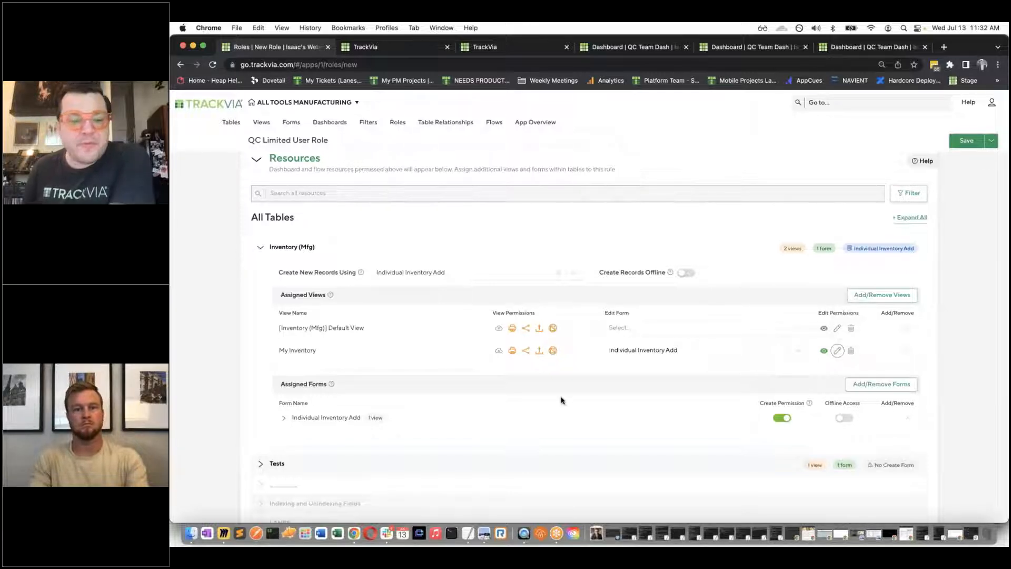
{"action": "scroll", "coordinate": [548, 398], "scroll_direction": "down", "scroll_amount": 2}
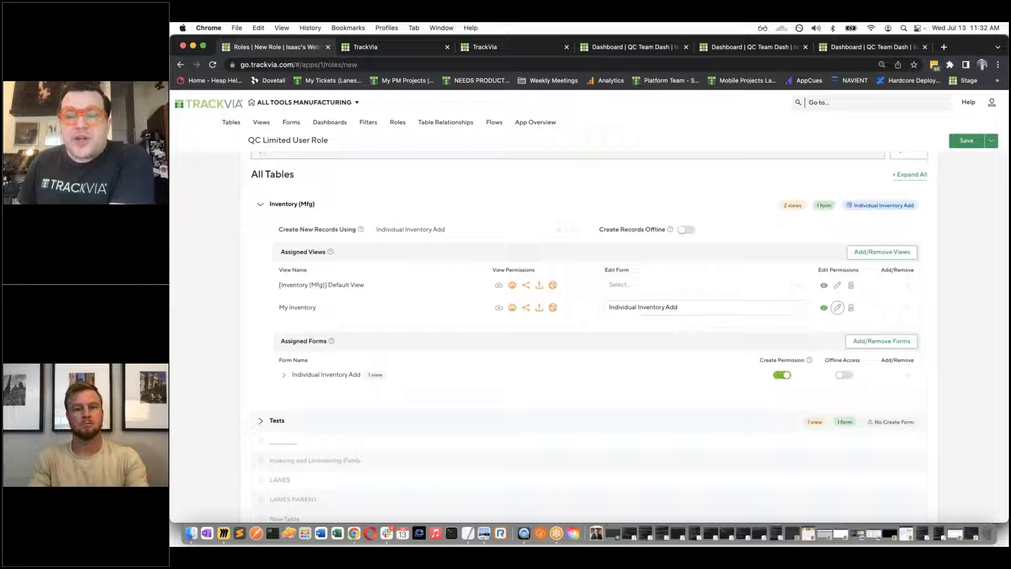
{"action": "left_click", "coordinate": [647, 308]}
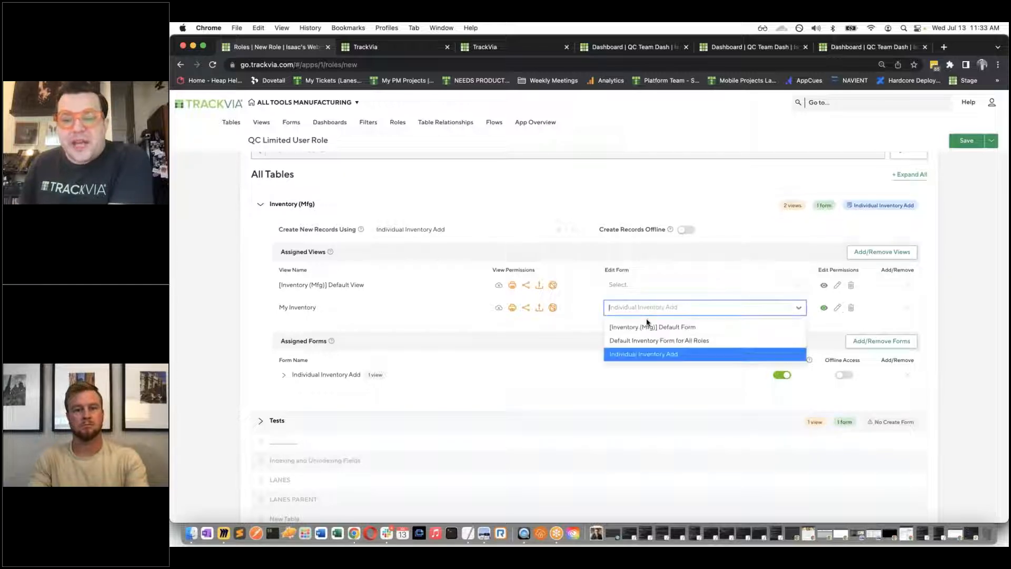
{"action": "left_click", "coordinate": [644, 354]}
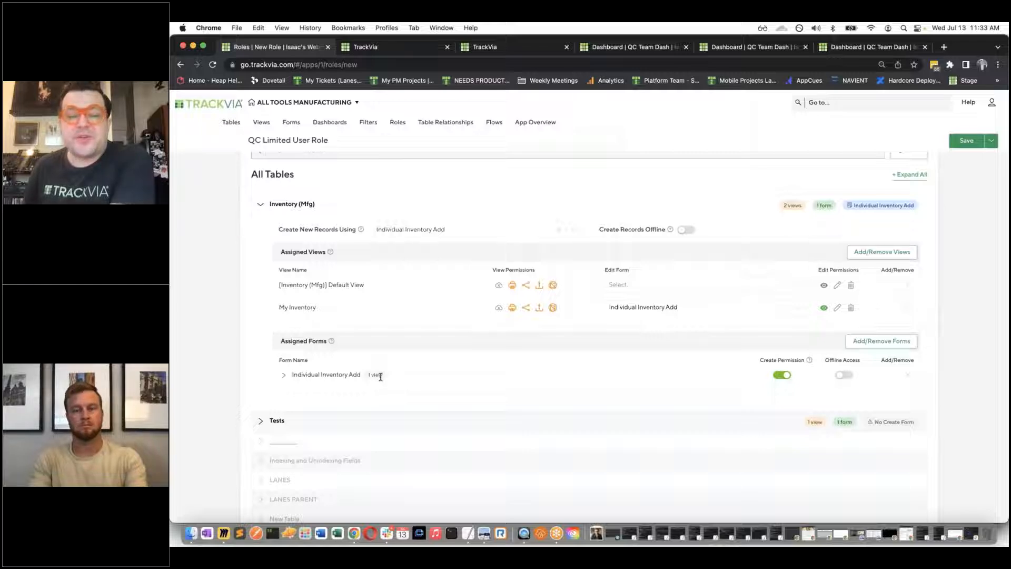
Assign Individual Inventory Add as the [Inventory (Mfg)] Default View's edit form and expand that form's assigned views
{"action": "left_click", "coordinate": [706, 286]}
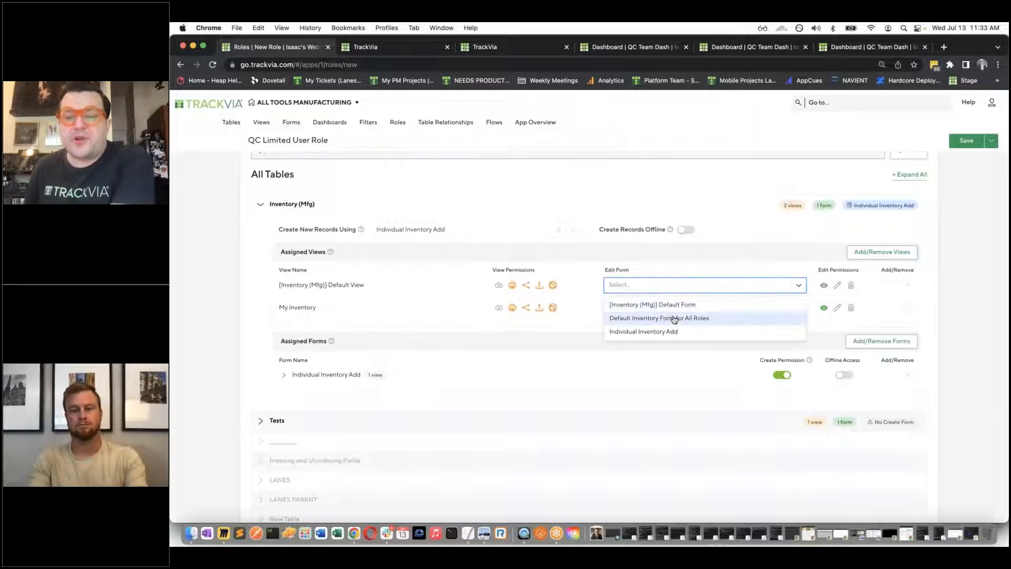
{"action": "left_click", "coordinate": [675, 329]}
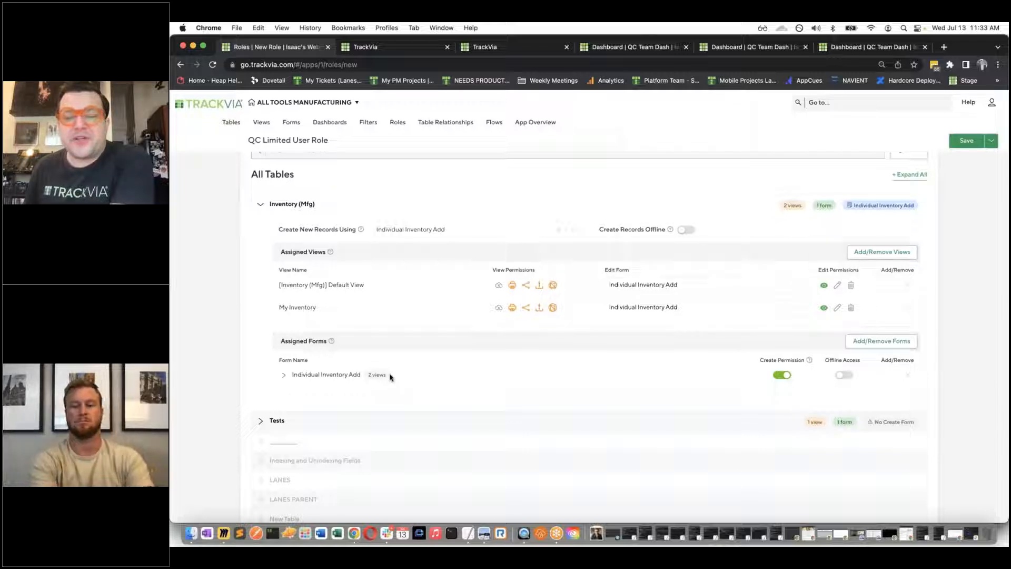
{"action": "left_click", "coordinate": [283, 377]}
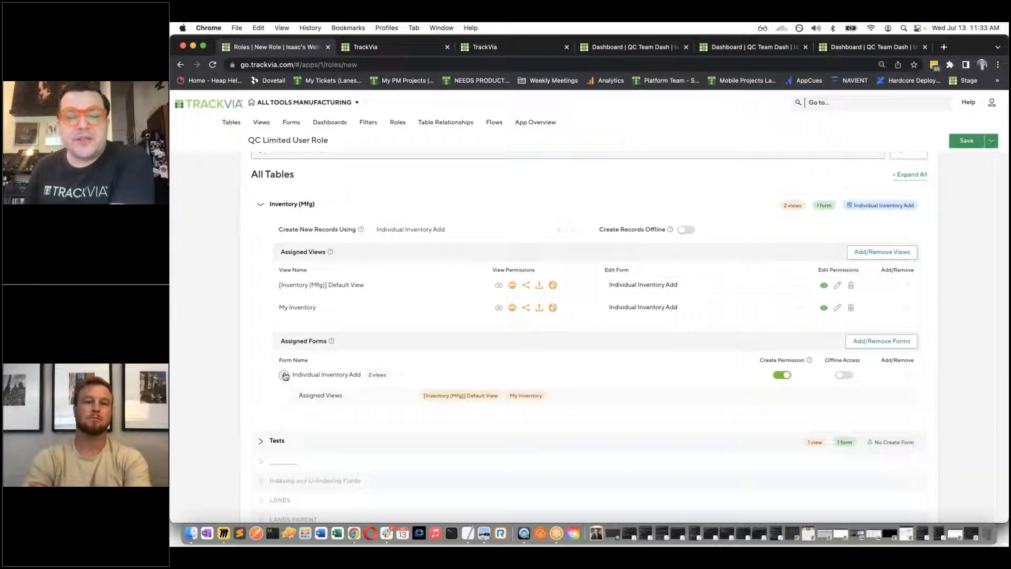
{"action": "scroll", "coordinate": [319, 358], "scroll_direction": "down", "scroll_amount": 1}
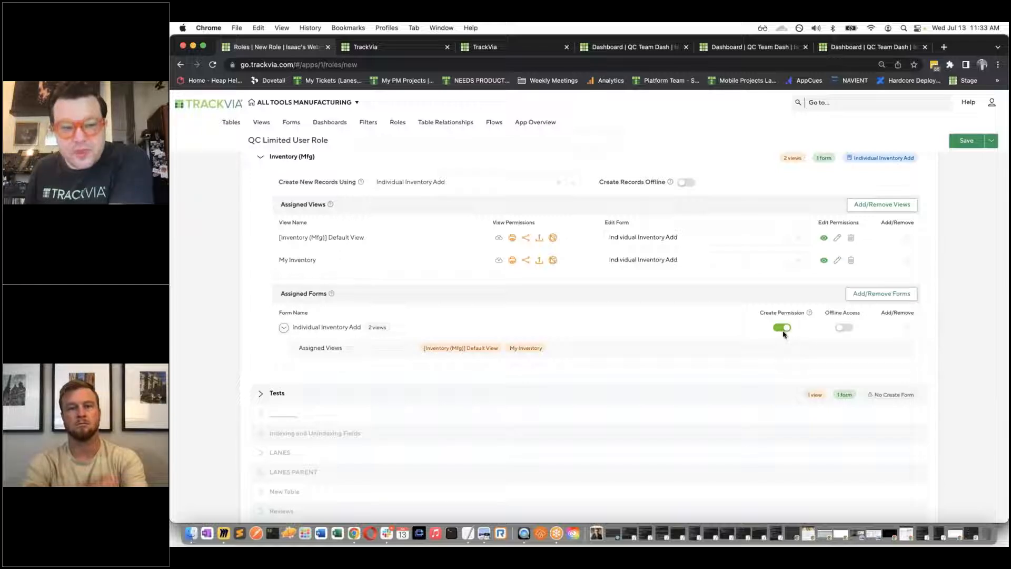
Switch the [Inventory (Mfg)] Default View's edit form to Default Inventory Form for All Roles and enable that form's create permission
{"action": "left_click", "coordinate": [674, 241]}
{"action": "left_click", "coordinate": [670, 267]}
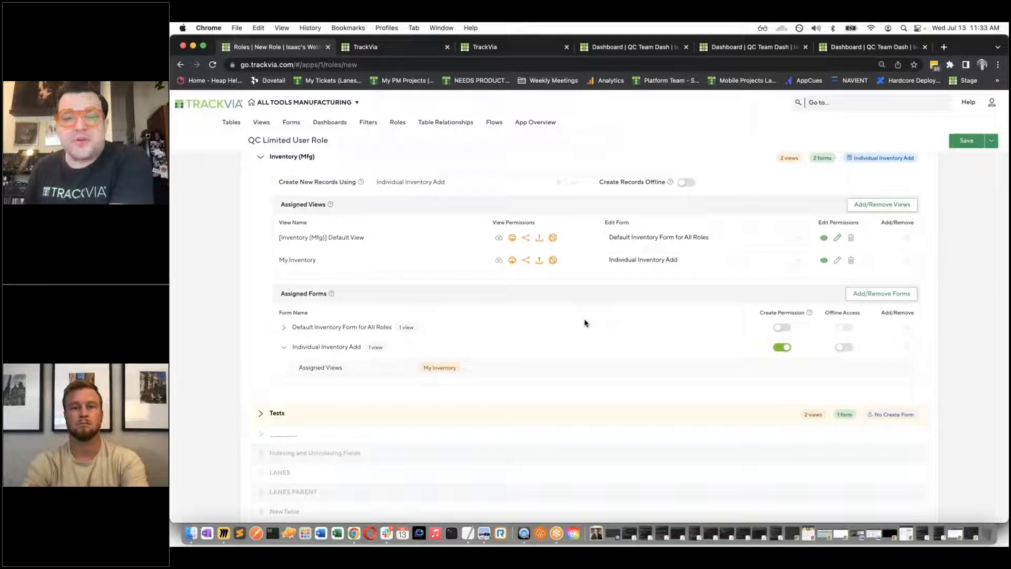
{"action": "left_click", "coordinate": [783, 328]}
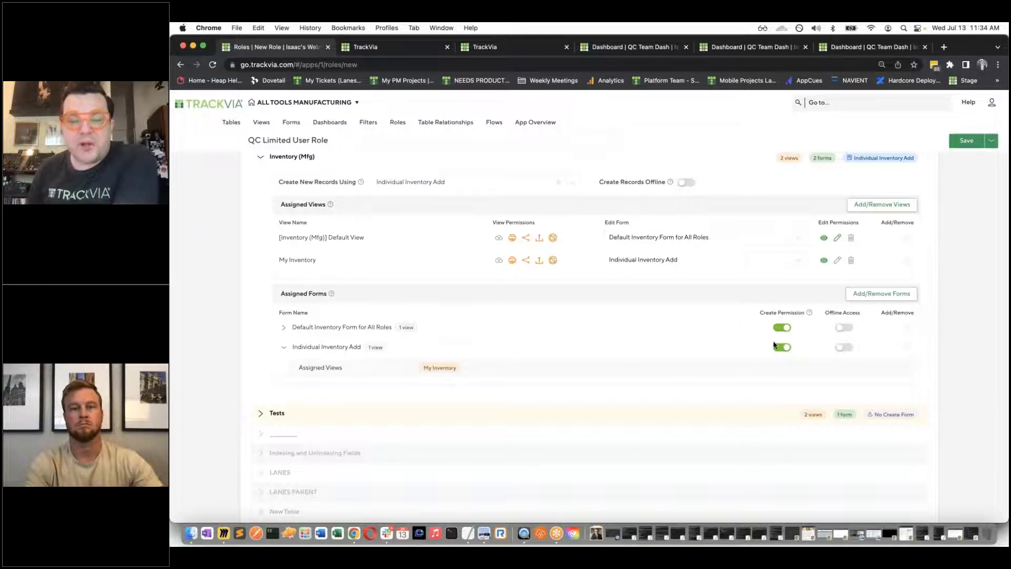
Enable offline access for Default Inventory Form for All Roles and turn on offline record creation for Inventory (Mfg)
{"action": "scroll", "coordinate": [326, 316], "scroll_direction": "down", "scroll_amount": 1}
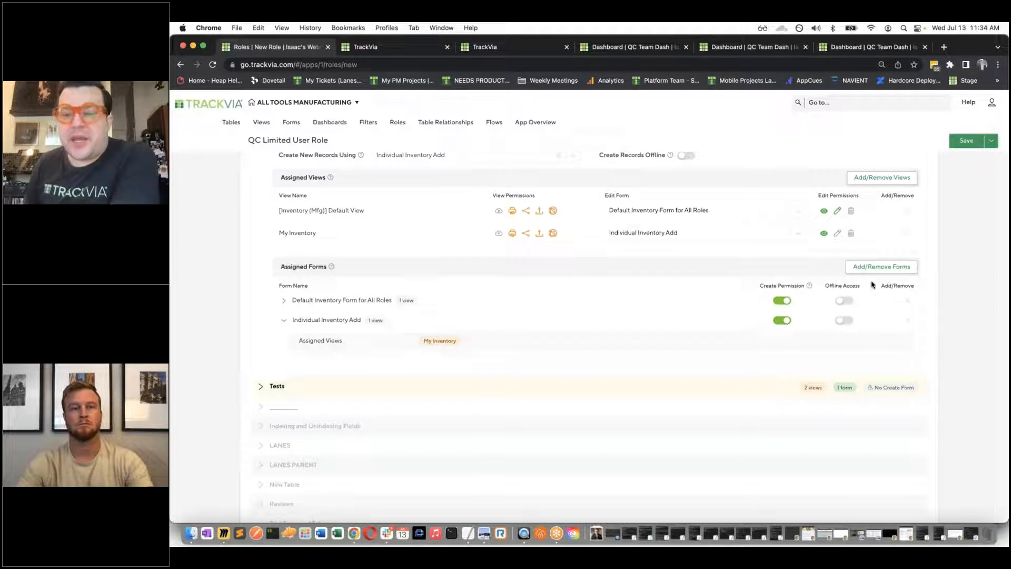
{"action": "left_click", "coordinate": [842, 305]}
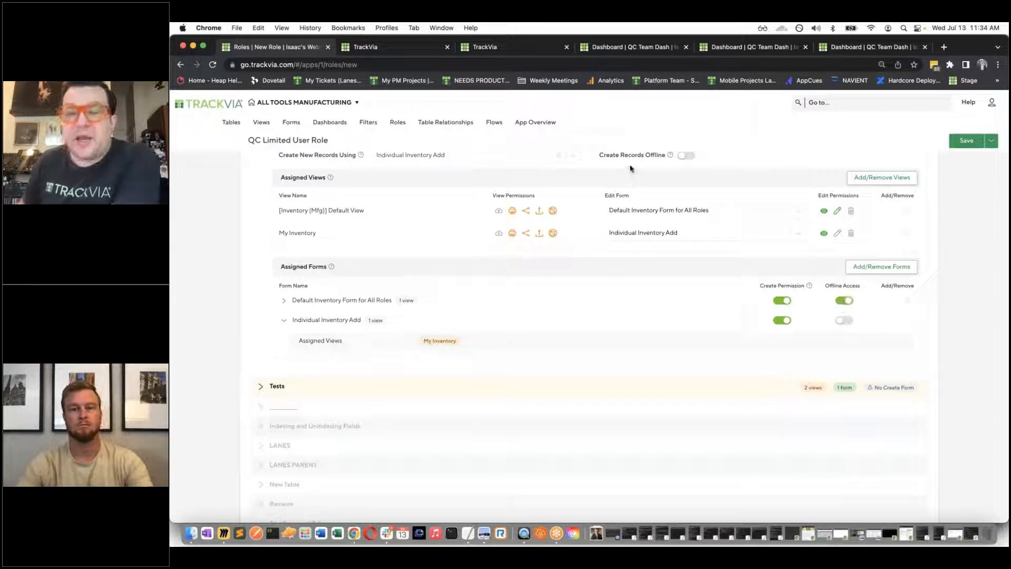
{"action": "scroll", "coordinate": [674, 169], "scroll_direction": "up", "scroll_amount": 1}
{"action": "left_click", "coordinate": [685, 175]}
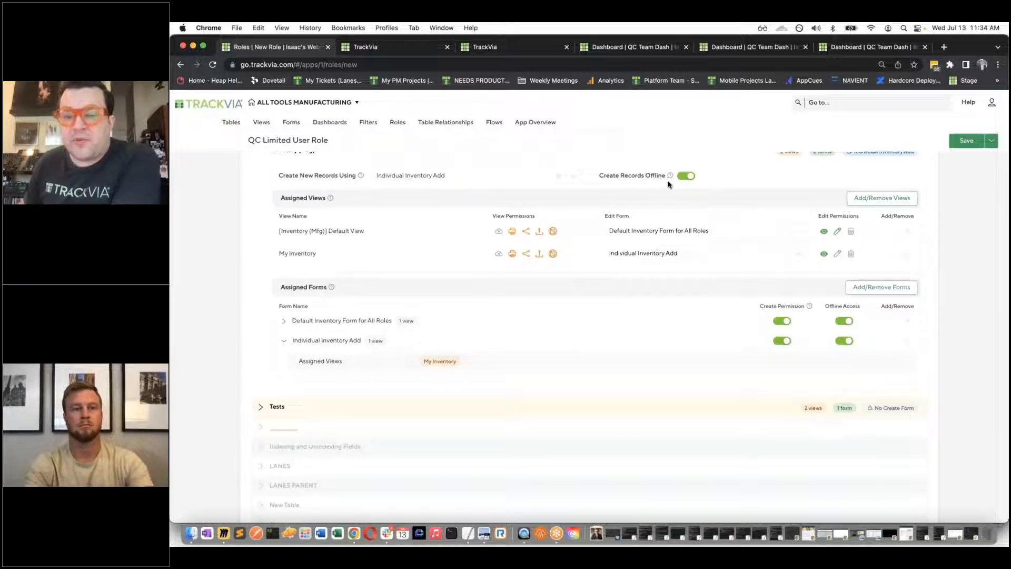
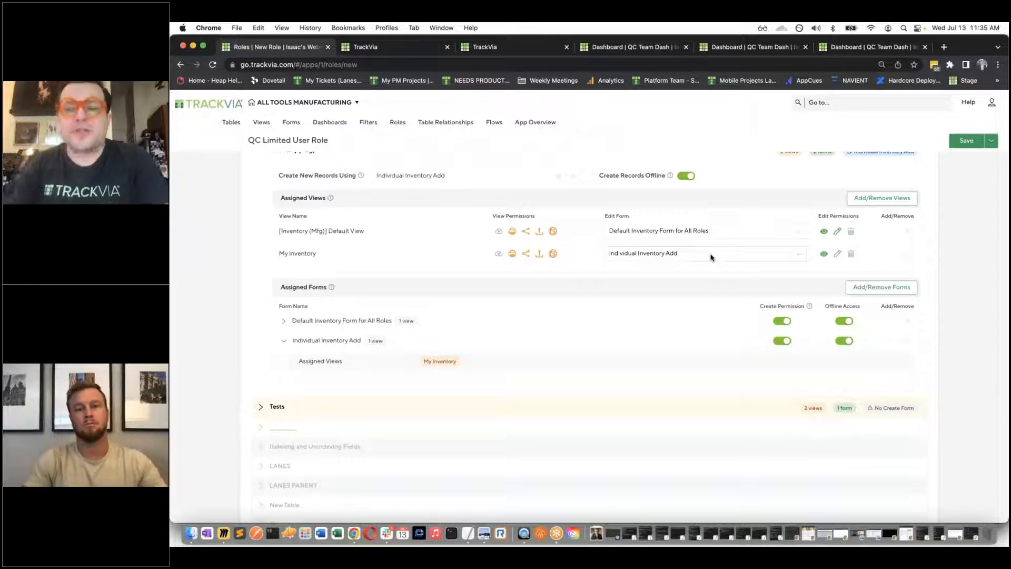
Try to save the QC Limited User Role and go to the setting that needs fixing
{"action": "scroll", "coordinate": [814, 288], "scroll_direction": "up", "scroll_amount": 1}
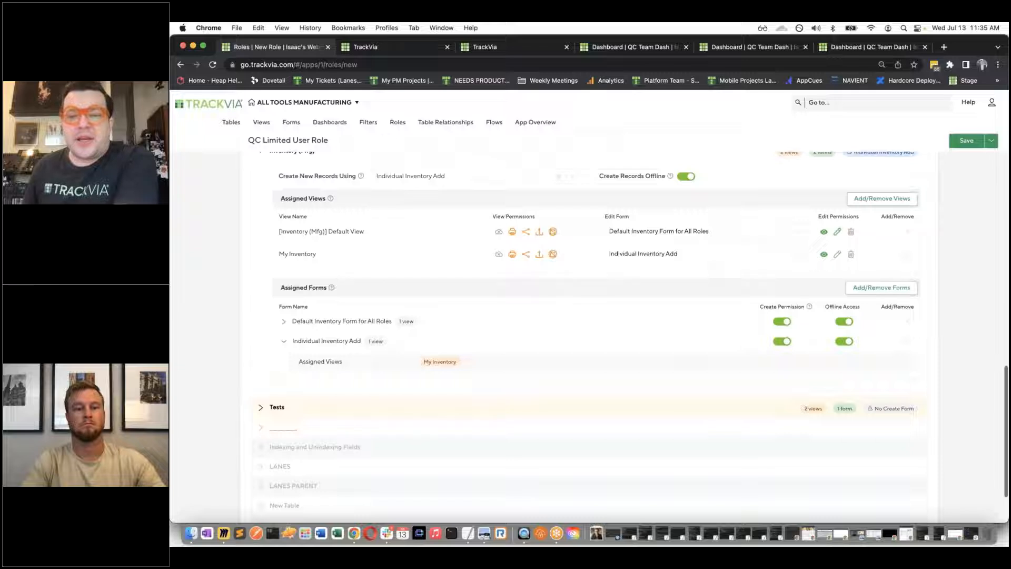
{"action": "scroll", "coordinate": [815, 288], "scroll_direction": "up", "scroll_amount": 20}
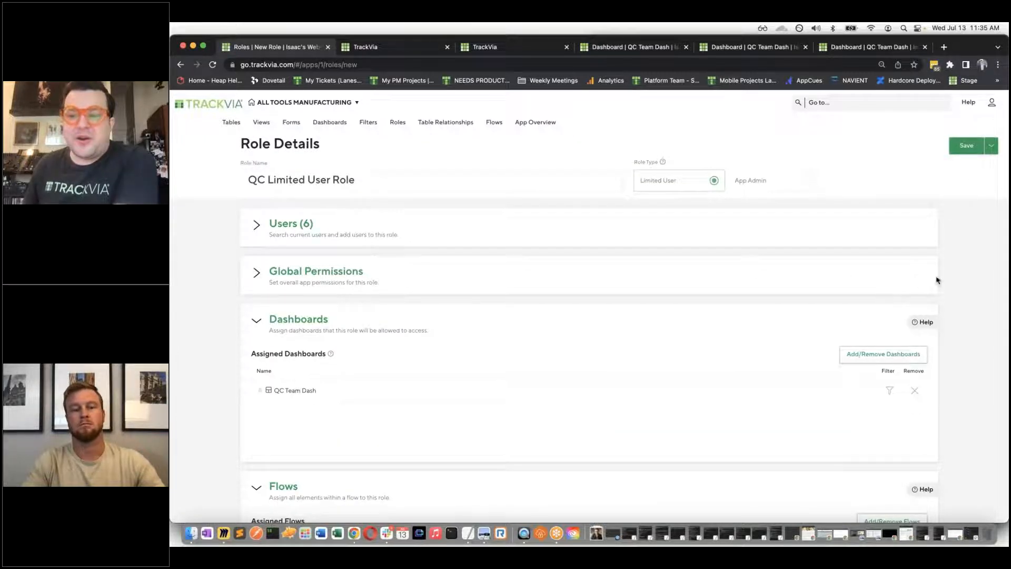
{"action": "left_click", "coordinate": [967, 146]}
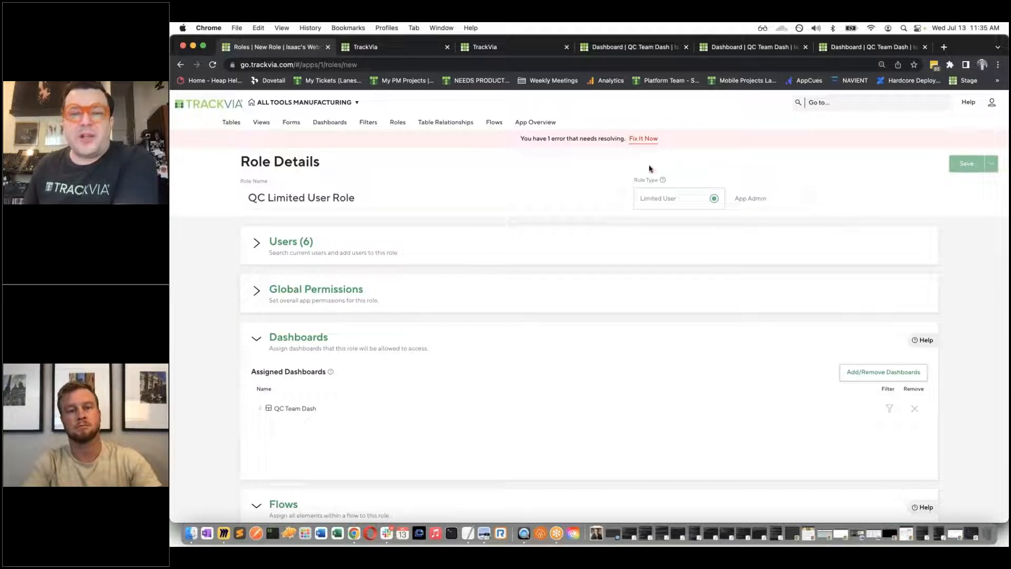
{"action": "left_click", "coordinate": [644, 140]}
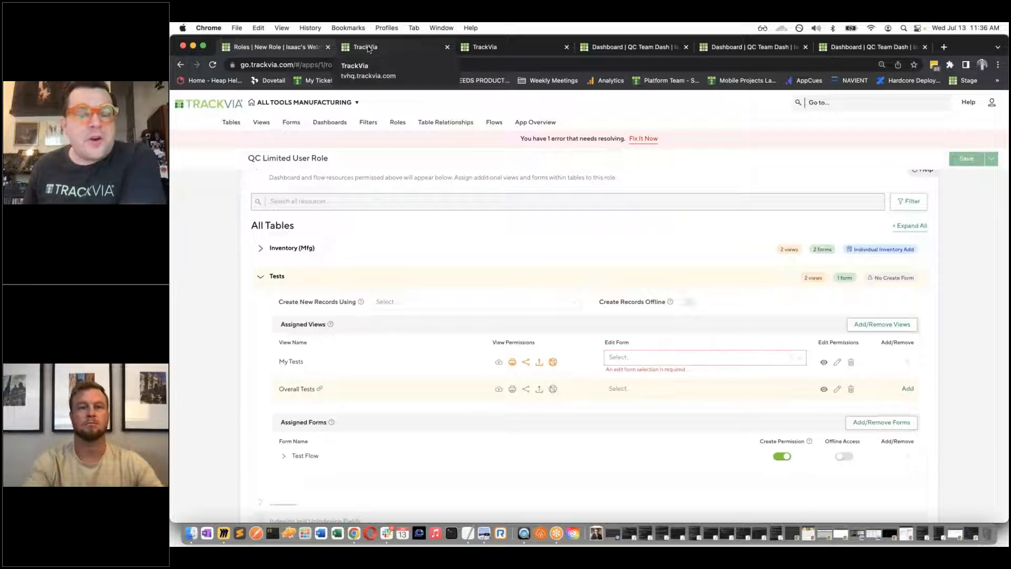
Close the spare TrackVia browser tabs and open the app overview from the QC Team Dash page
{"action": "left_click", "coordinate": [447, 47]}
{"action": "left_click", "coordinate": [446, 46]}
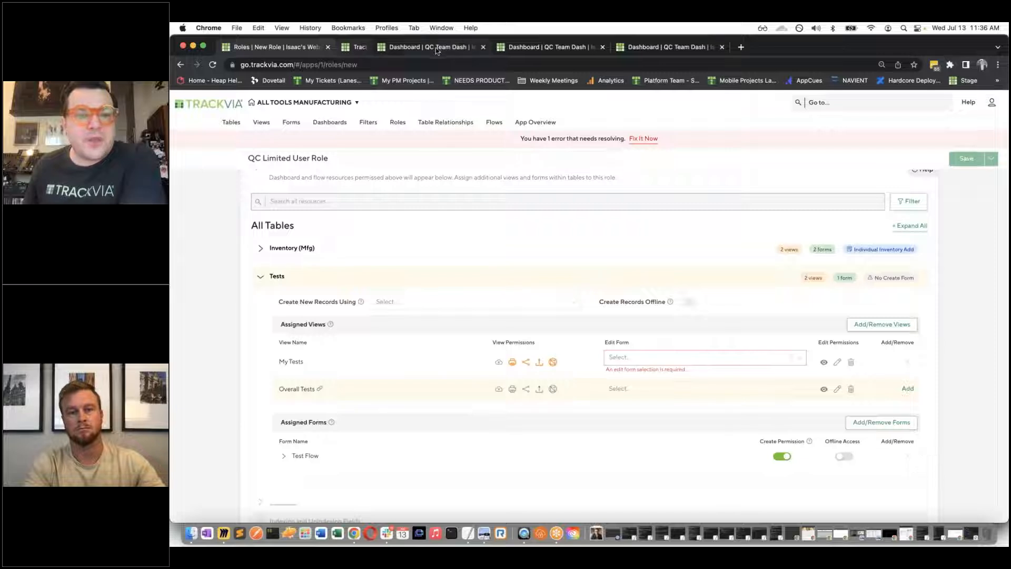
{"action": "left_click", "coordinate": [385, 49]}
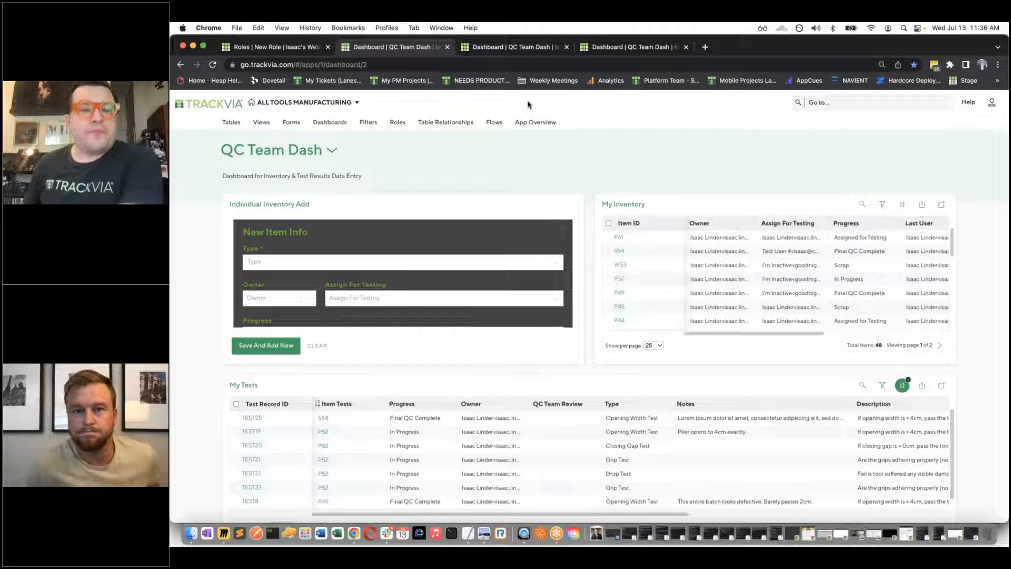
{"action": "left_click", "coordinate": [540, 126]}
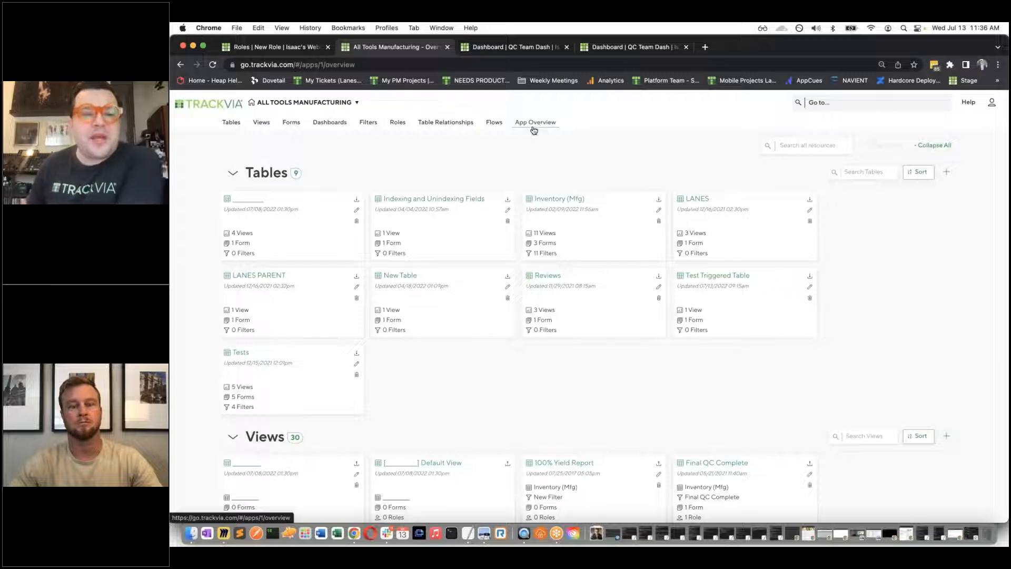
Collapse the Tables, Views, Forms, Dashboards, Filters and Roles sections of the app overview
{"action": "left_click", "coordinate": [233, 173]}
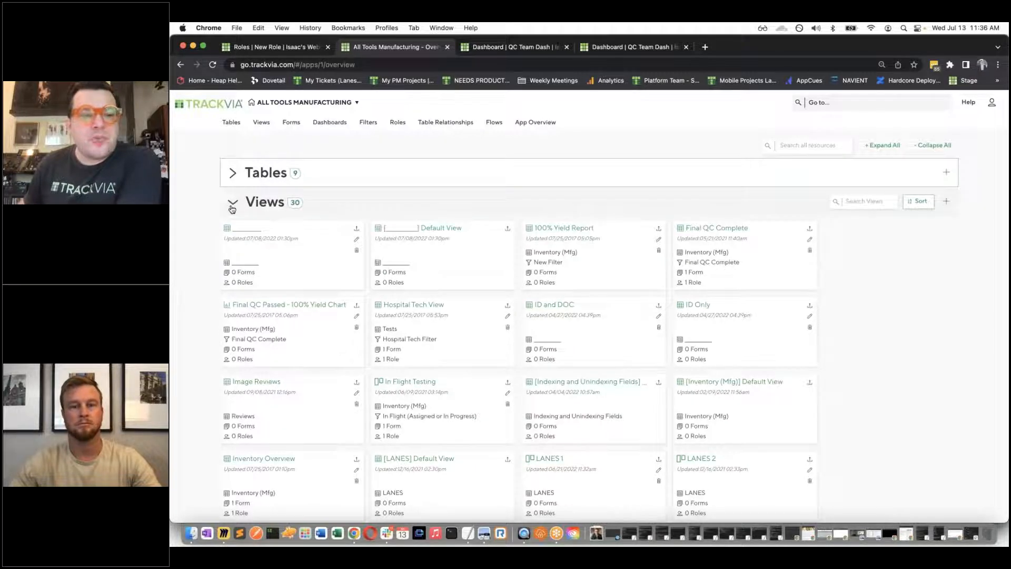
{"action": "left_click", "coordinate": [232, 206]}
{"action": "left_click", "coordinate": [235, 234]}
{"action": "left_click", "coordinate": [237, 270]}
{"action": "left_click", "coordinate": [233, 290]}
{"action": "left_click", "coordinate": [233, 319]}
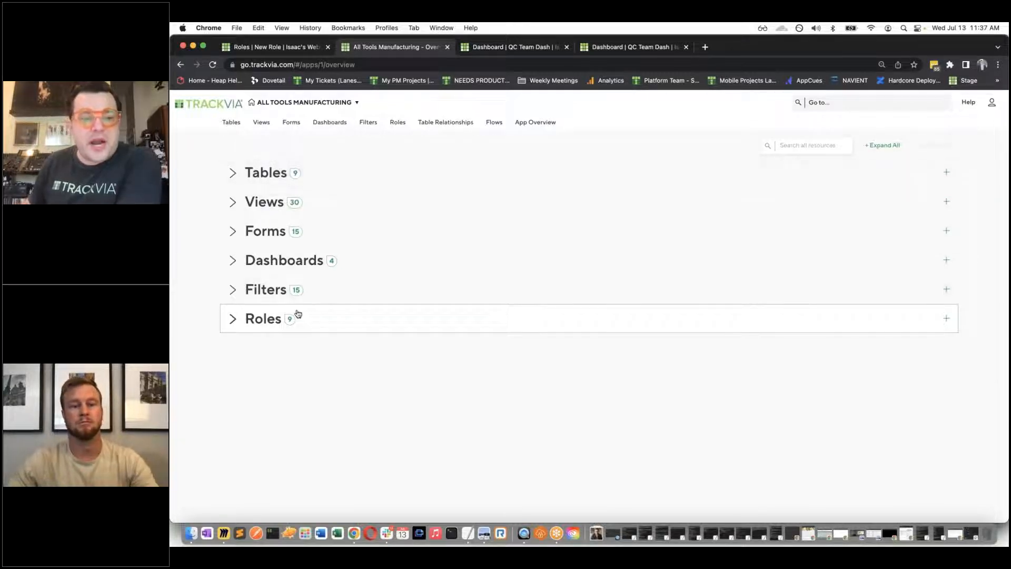
Expand the Tables and Views sections of the app overview and review the sort options for views
{"action": "left_click", "coordinate": [281, 182]}
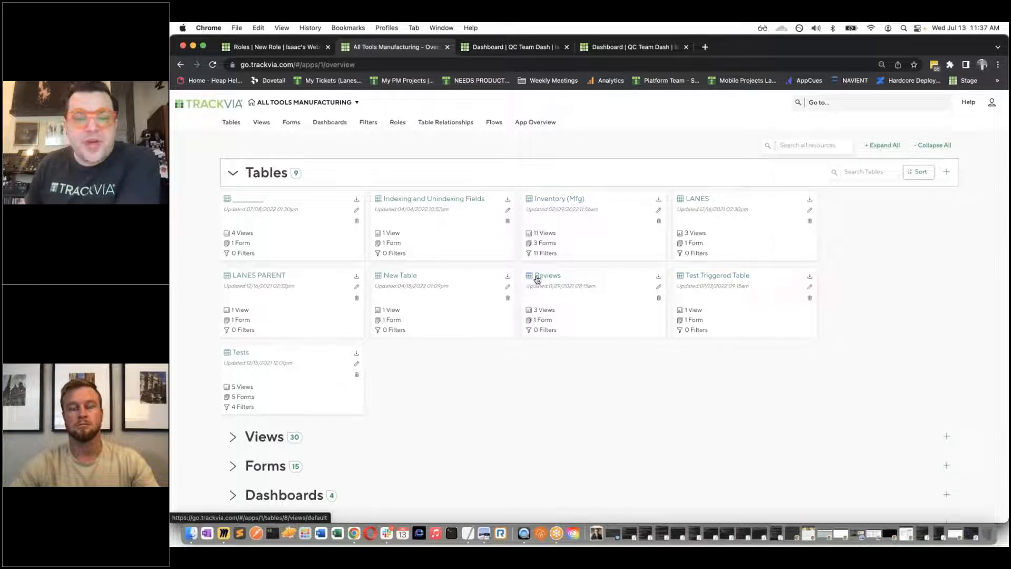
{"action": "left_click", "coordinate": [258, 447]}
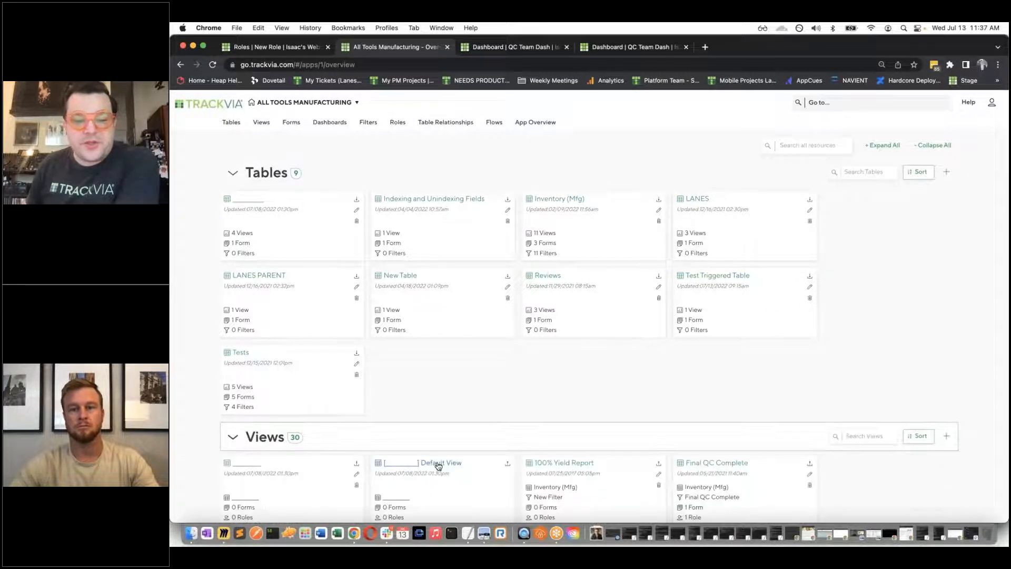
{"action": "scroll", "coordinate": [902, 310], "scroll_direction": "down", "scroll_amount": 4}
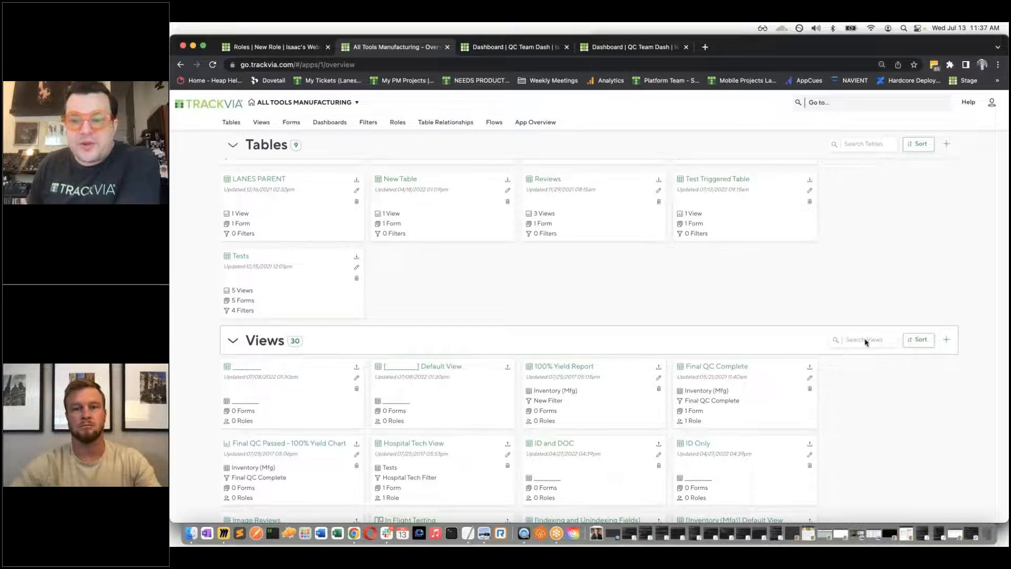
{"action": "left_click", "coordinate": [921, 343]}
{"action": "left_click", "coordinate": [921, 343]}
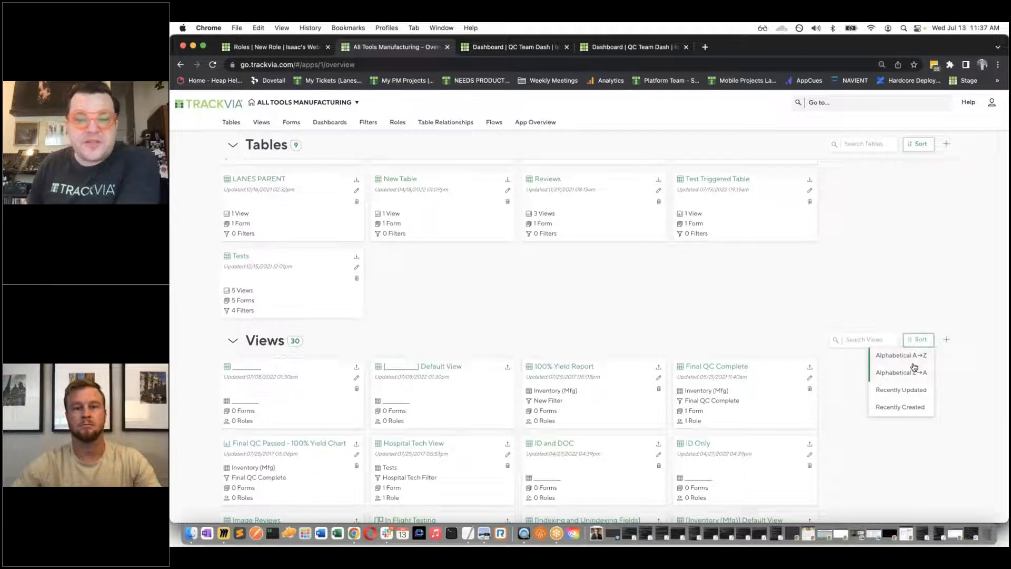
{"action": "left_click", "coordinate": [931, 337]}
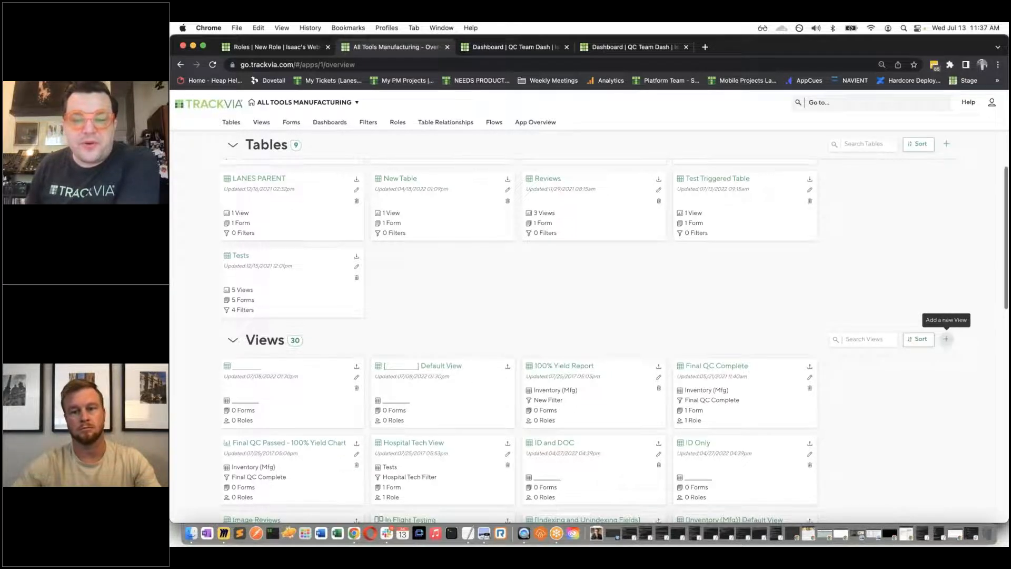
Review the Views section of the app overview, then expand and review the Forms section
{"action": "scroll", "coordinate": [912, 343], "scroll_direction": "down", "scroll_amount": 10}
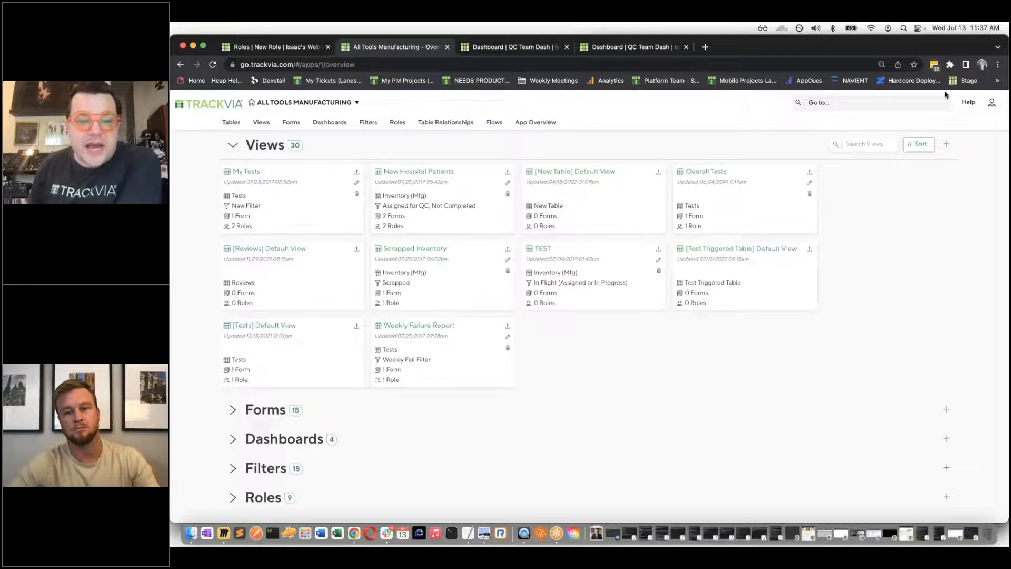
{"action": "left_click", "coordinate": [266, 414]}
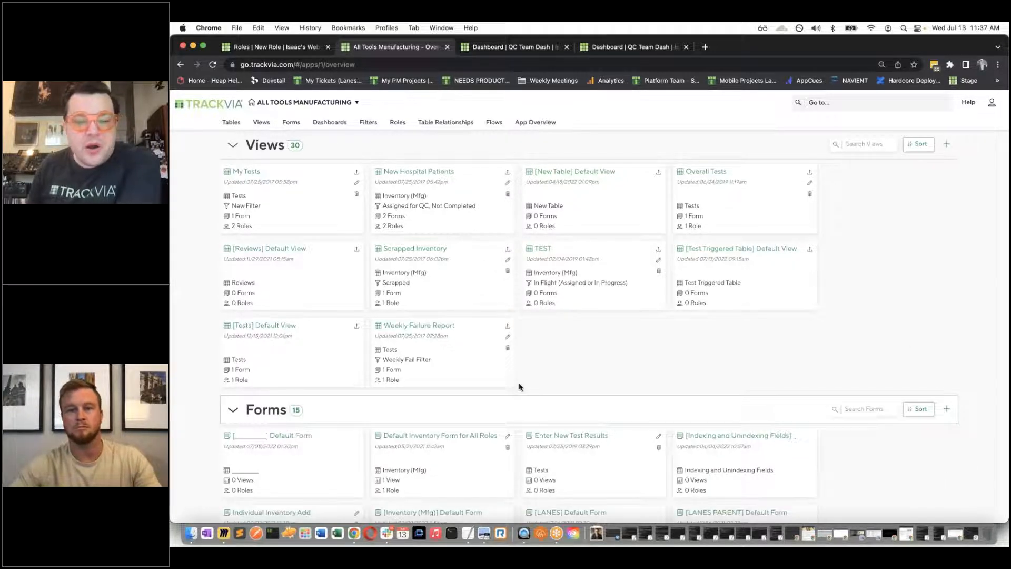
{"action": "scroll", "coordinate": [519, 387], "scroll_direction": "down", "scroll_amount": 6}
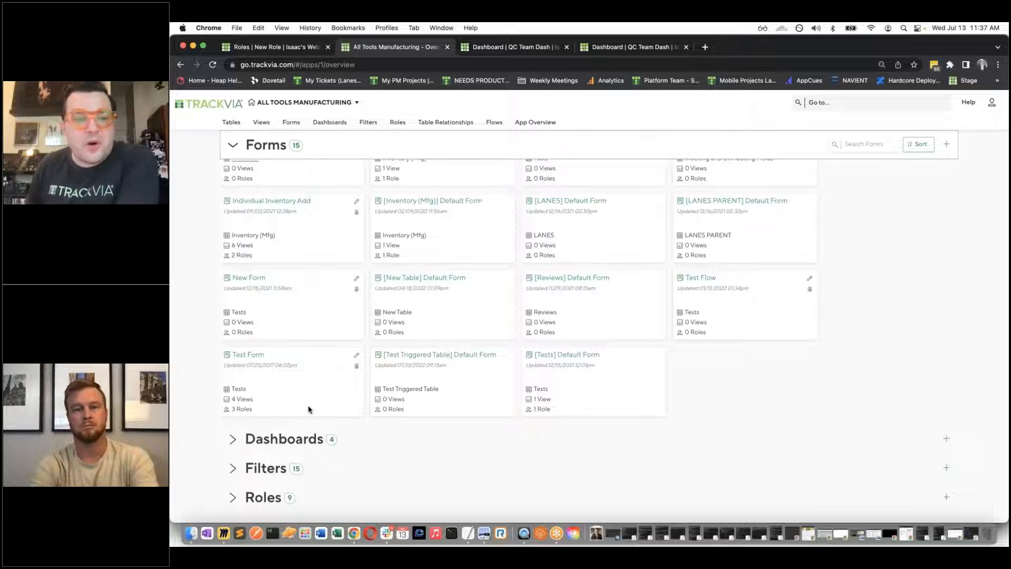
{"action": "scroll", "coordinate": [309, 409], "scroll_direction": "up", "scroll_amount": 15}
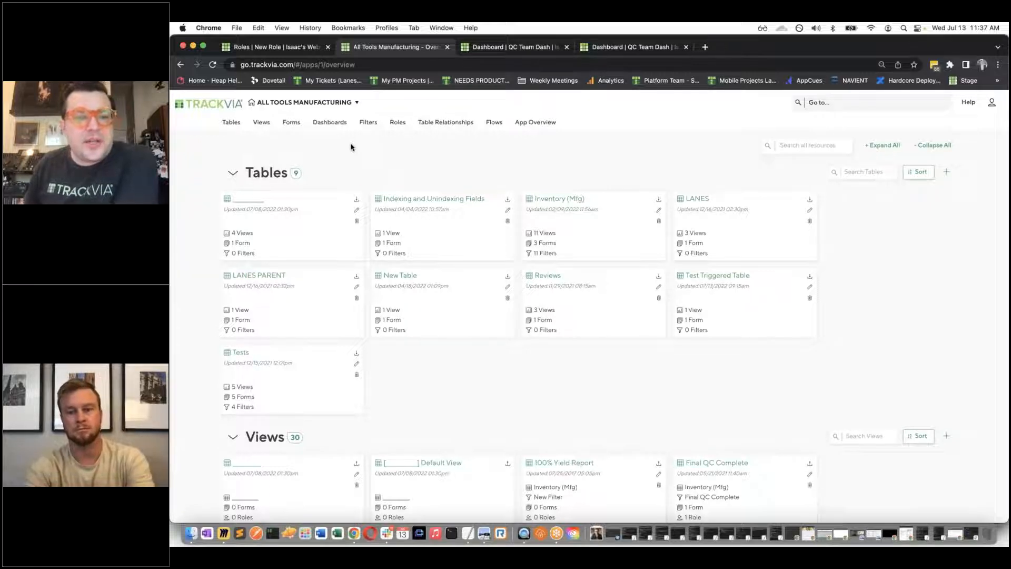
Open the QC Team Dash dashboard for editing and narrow its Individual Inventory Add form
{"action": "left_click", "coordinate": [330, 123]}
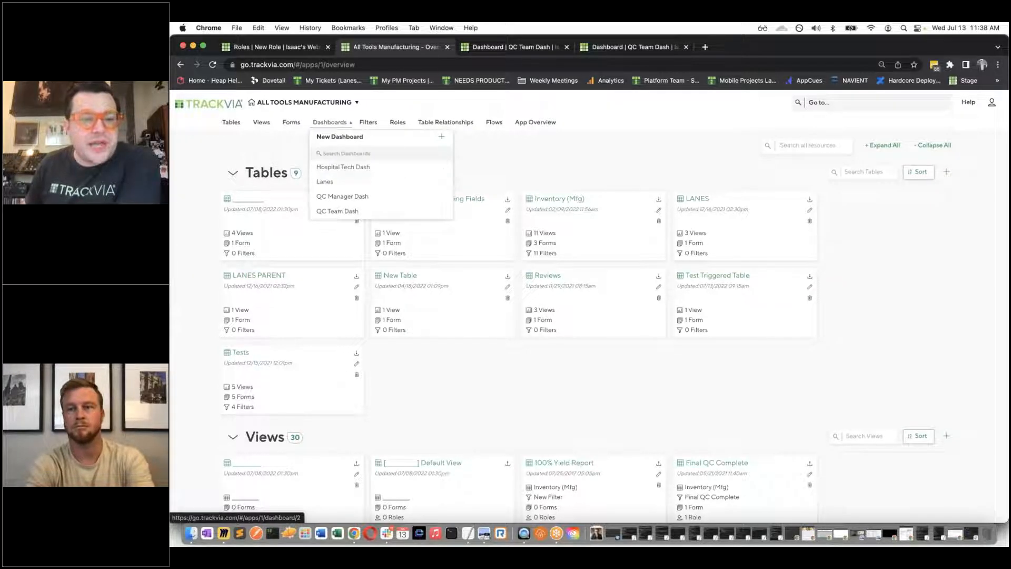
{"action": "left_click", "coordinate": [440, 213]}
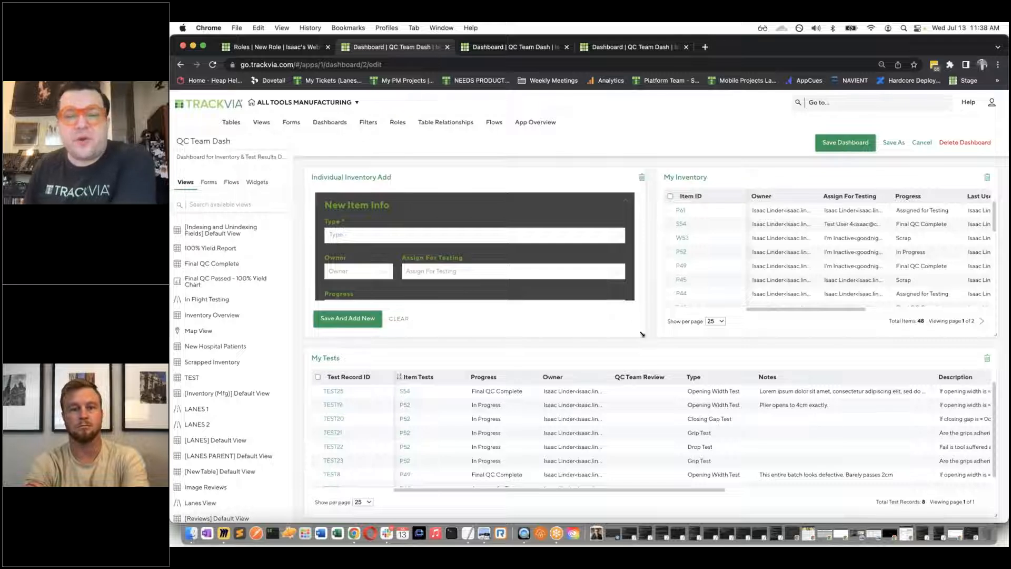
{"action": "left_click_drag", "start_coordinate": [642, 334], "coordinate": [596, 313]}
{"action": "left_click_drag", "start_coordinate": [600, 317], "coordinate": [605, 314]}
{"action": "scroll", "coordinate": [692, 391], "scroll_direction": "down", "scroll_amount": 2}
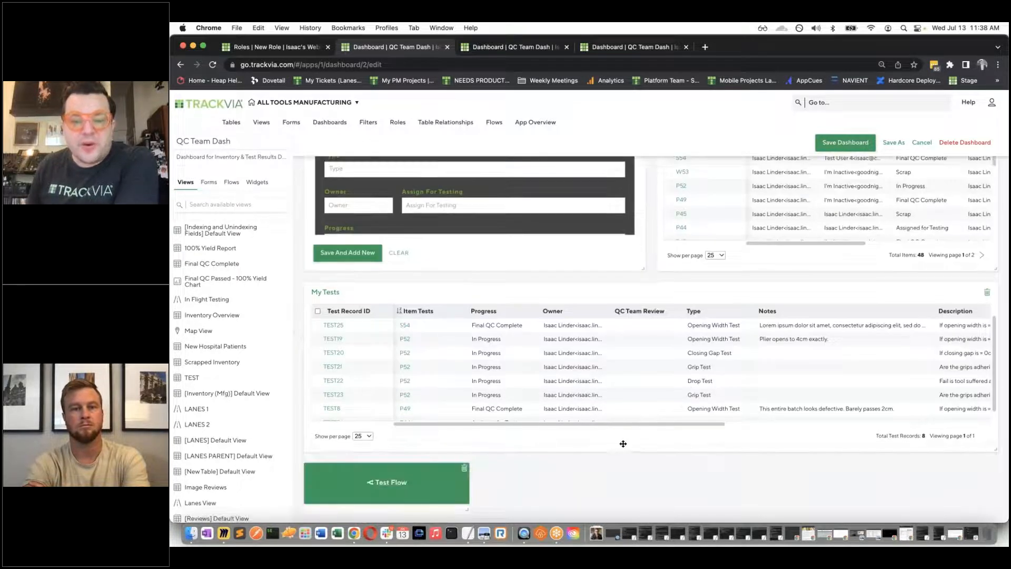
{"action": "scroll", "coordinate": [632, 329], "scroll_direction": "up", "scroll_amount": 2}
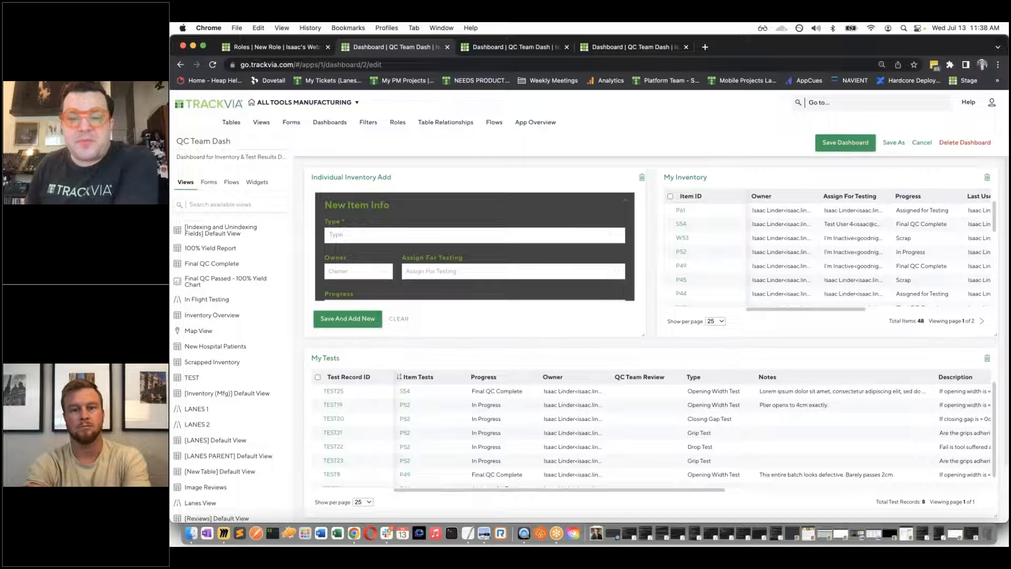
{"action": "left_click_drag", "start_coordinate": [643, 332], "coordinate": [558, 353]}
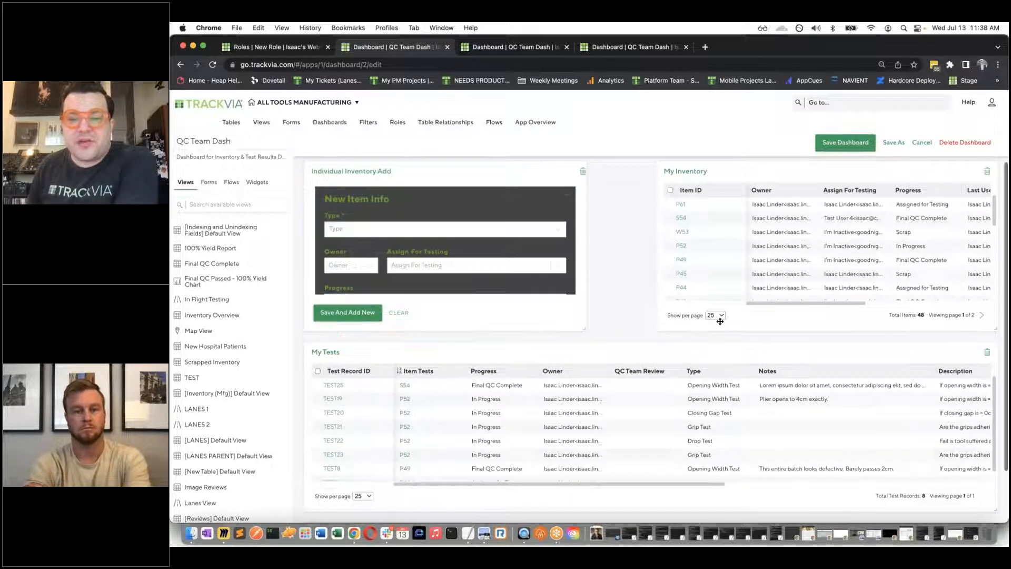
Widen the Test Flow button and move the Individual Inventory Add form and My Inventory view below My Tests
{"action": "scroll", "coordinate": [589, 375], "scroll_direction": "down", "scroll_amount": 2}
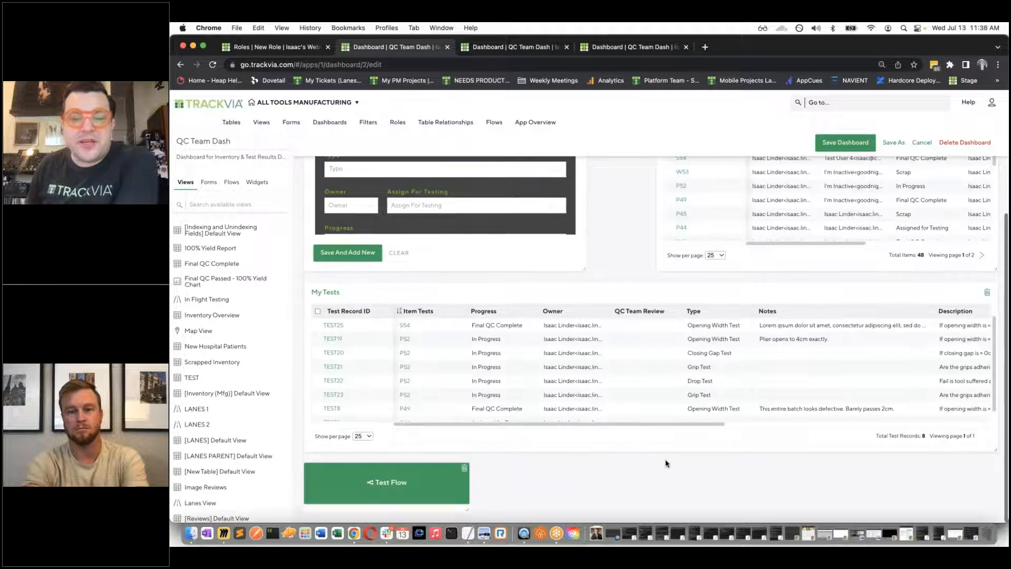
{"action": "left_click_drag", "start_coordinate": [467, 510], "coordinate": [621, 324]}
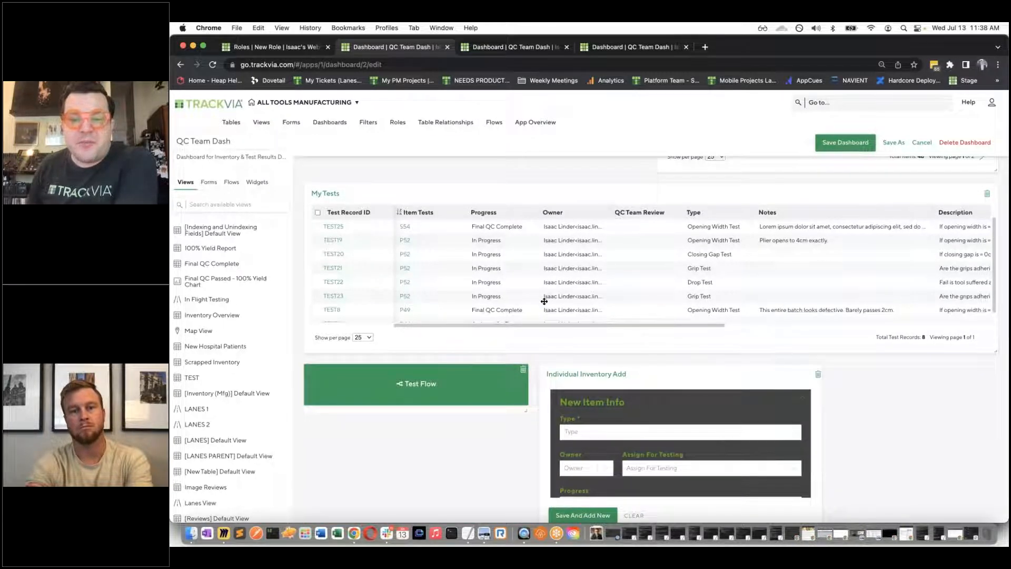
{"action": "scroll", "coordinate": [544, 301], "scroll_direction": "up", "scroll_amount": 2}
{"action": "left_click_drag", "start_coordinate": [548, 316], "coordinate": [492, 100]}
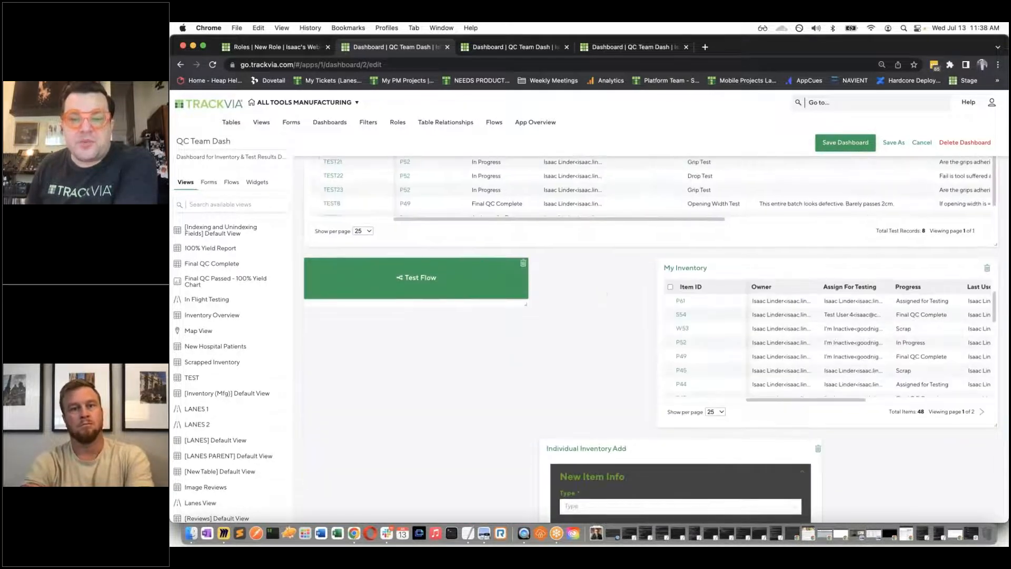
{"action": "scroll", "coordinate": [757, 312], "scroll_direction": "up", "scroll_amount": 2}
{"action": "left_click_drag", "start_coordinate": [768, 355], "coordinate": [400, 348]}
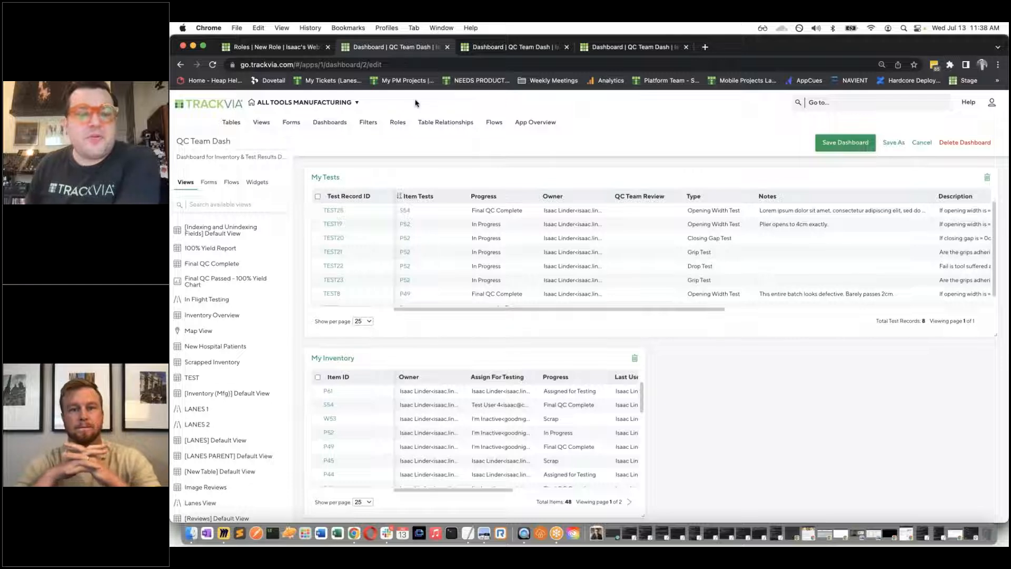
Start creating a new table and discard the unsaved dashboard changes
{"action": "left_click", "coordinate": [242, 124]}
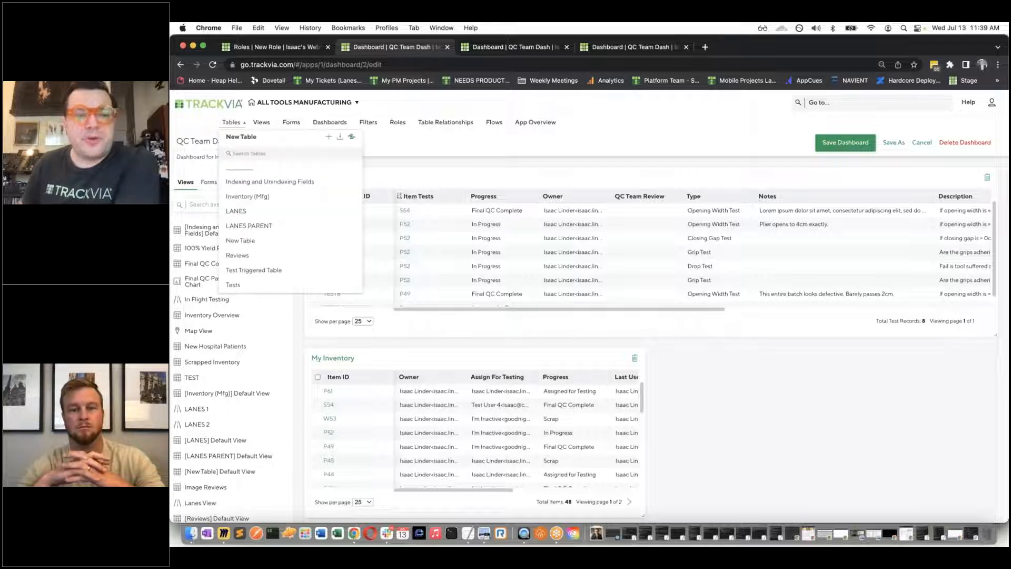
{"action": "left_click", "coordinate": [329, 138]}
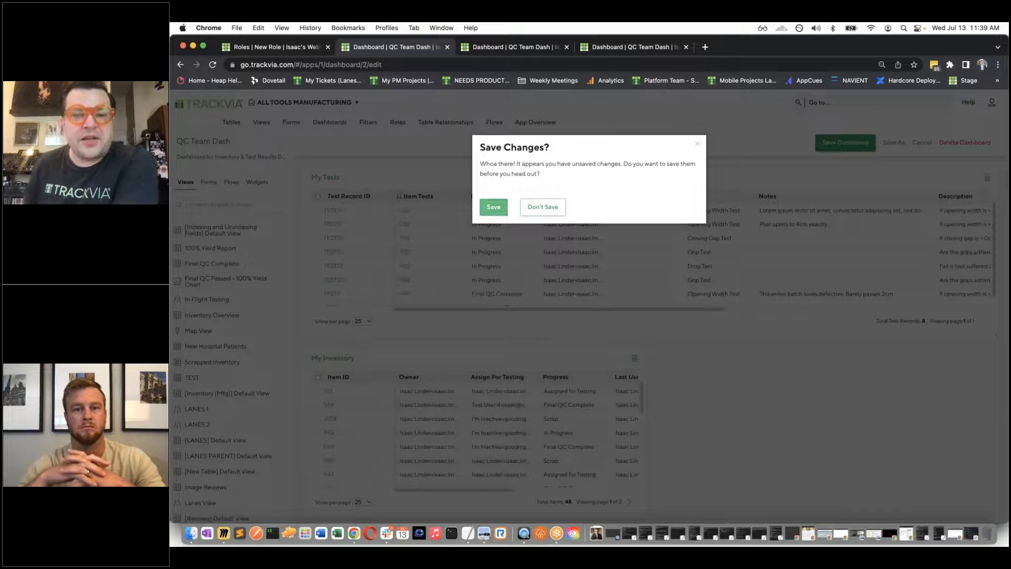
{"action": "left_click", "coordinate": [543, 206]}
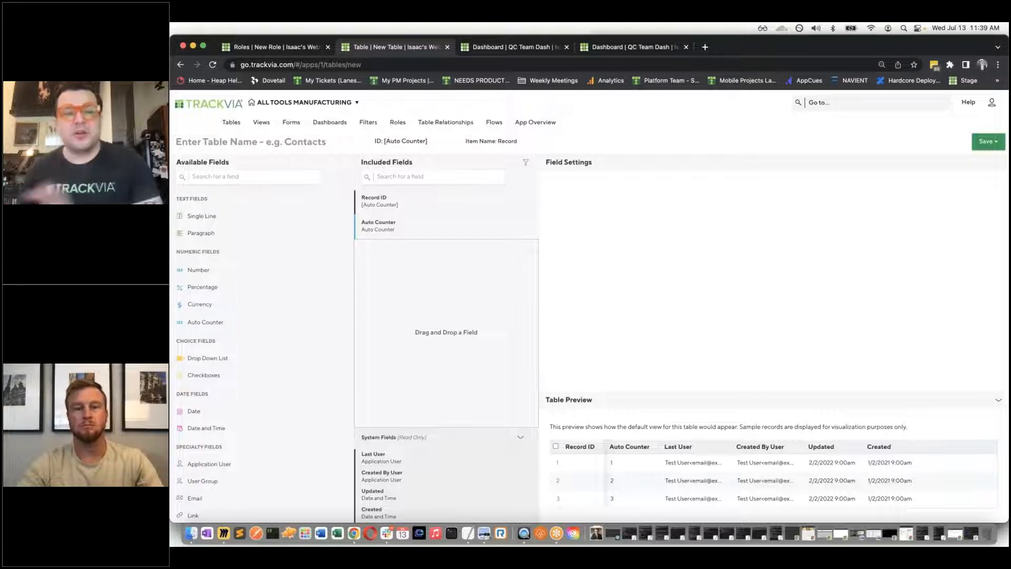
Try to save the unnamed table, and name it "Table for Projects"
{"action": "left_click", "coordinate": [986, 142]}
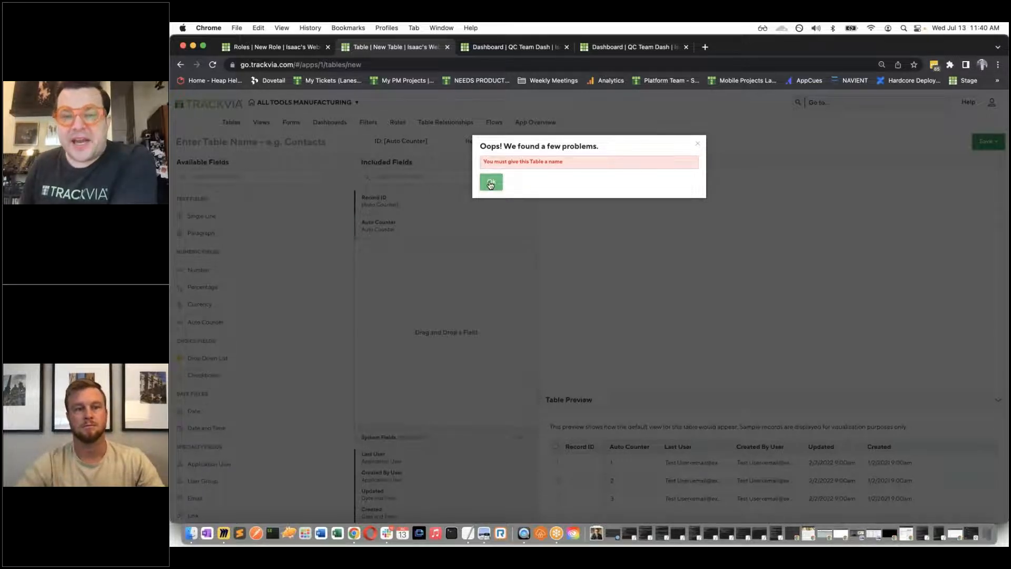
{"action": "left_click", "coordinate": [490, 185]}
{"action": "left_click", "coordinate": [295, 143]}
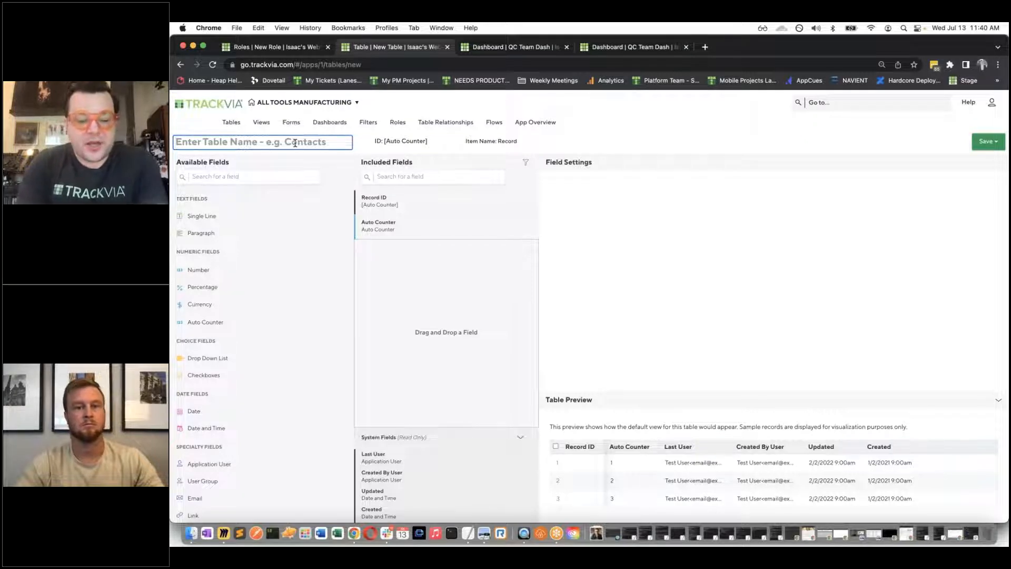
{"action": "type", "text": "Table for P{roject"}
{"action": "key", "text": "BackSpace"}
{"action": "key", "text": "BackSpace"}
{"action": "key", "text": "BackSpace"}
{"action": "key", "text": "BackSpace"}
{"action": "key", "text": "BackSpace"}
{"action": "key", "text": "BackSpace"}
{"action": "key", "text": "BackSpace"}
{"action": "type", "text": "{roject"}
{"action": "key", "text": "BackSpace"}
{"action": "key", "text": "BackSpace"}
{"action": "key", "text": "BackSpace"}
{"action": "key", "text": "BackSpace"}
{"action": "key", "text": "BackSpace"}
{"action": "key", "text": "BackSpace"}
{"action": "type", "text": "rojects"}
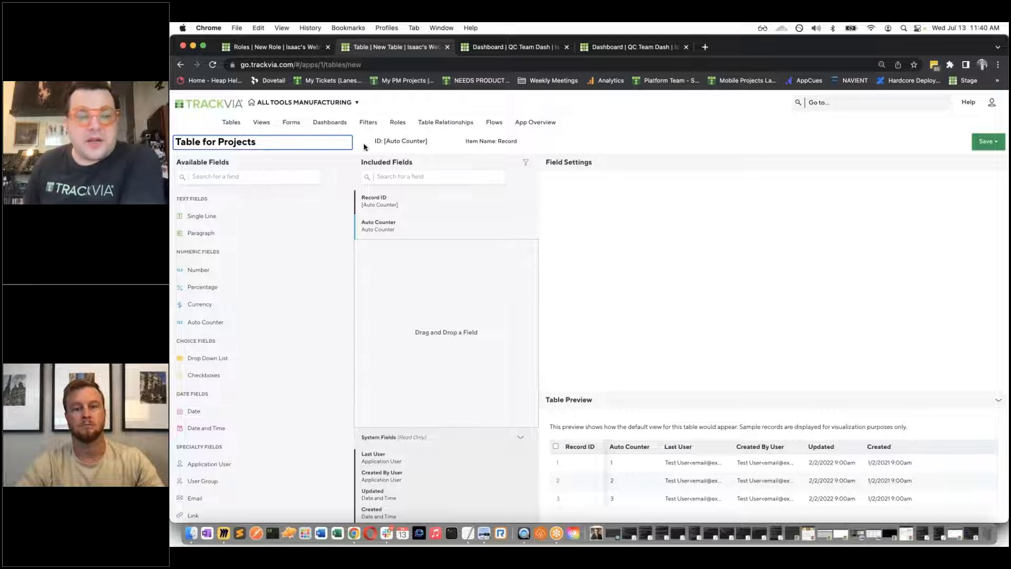
{"action": "left_click", "coordinate": [632, 131]}
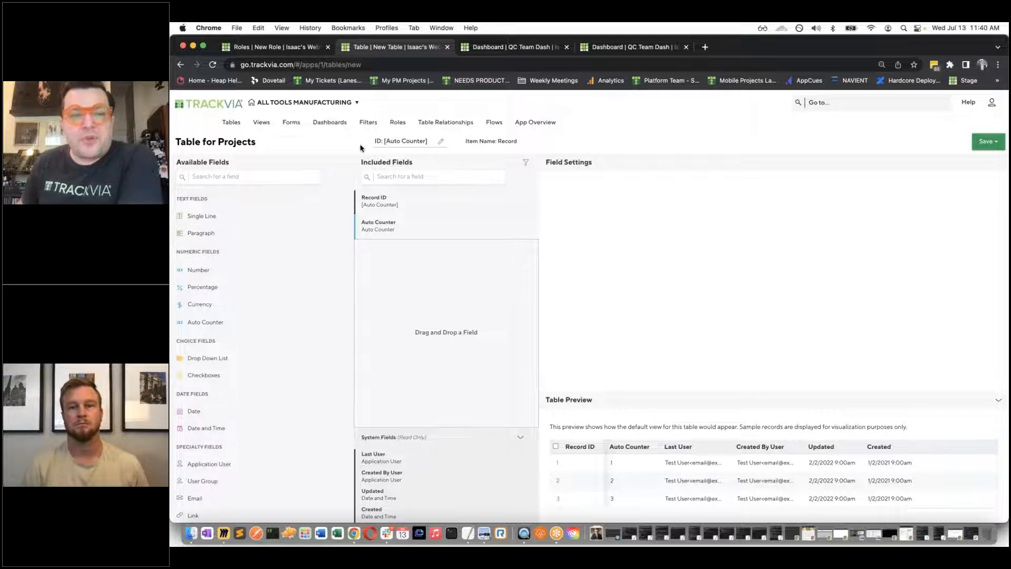
Open the Record ID definition to examine its composition and leave it without making changes
{"action": "left_click", "coordinate": [435, 206]}
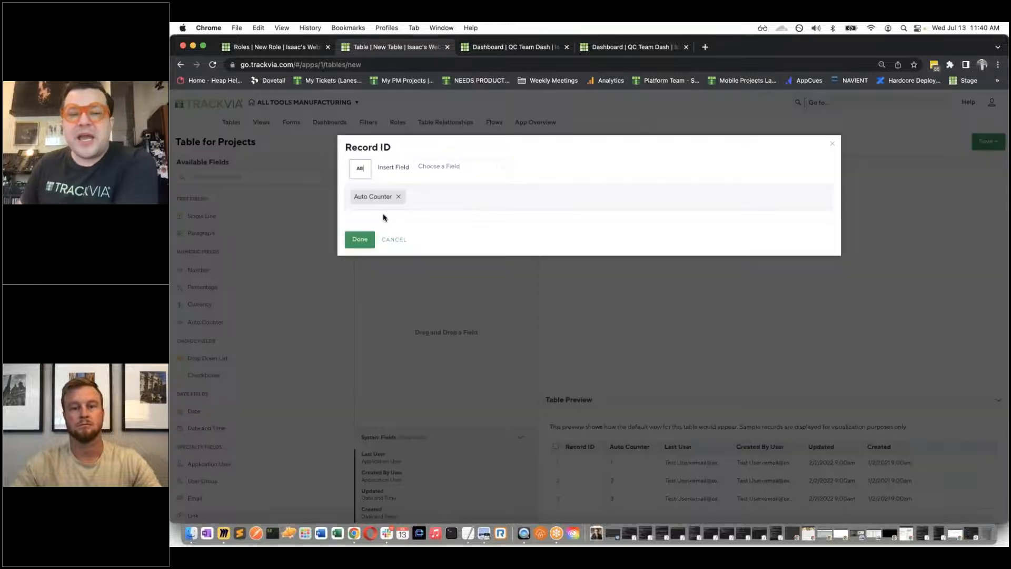
{"action": "left_click", "coordinate": [394, 239]}
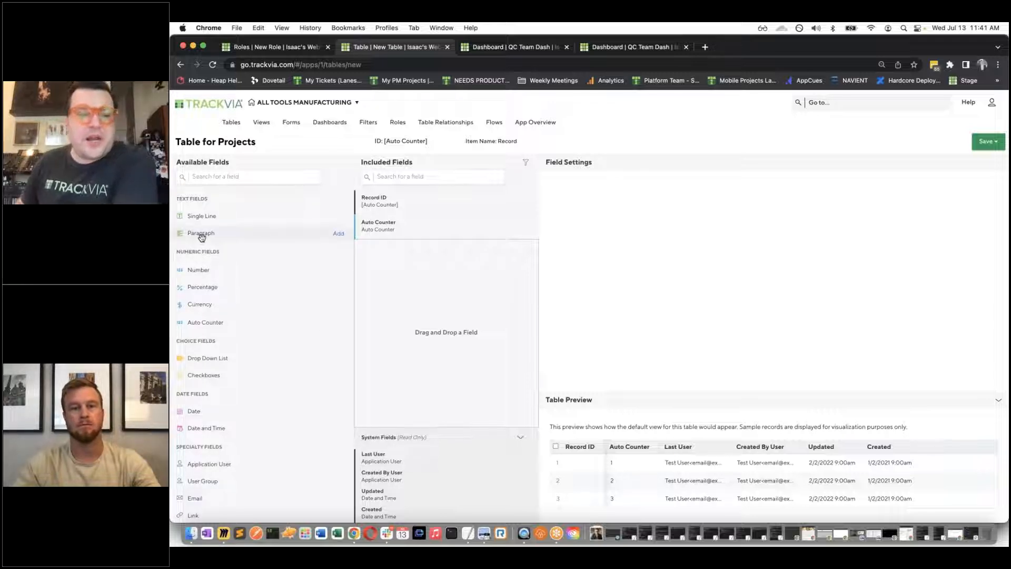
Add two Paragraph fields plus Number, Percentage, Currency and Auto Counter fields to the table
{"action": "left_click_drag", "start_coordinate": [212, 239], "coordinate": [402, 278]}
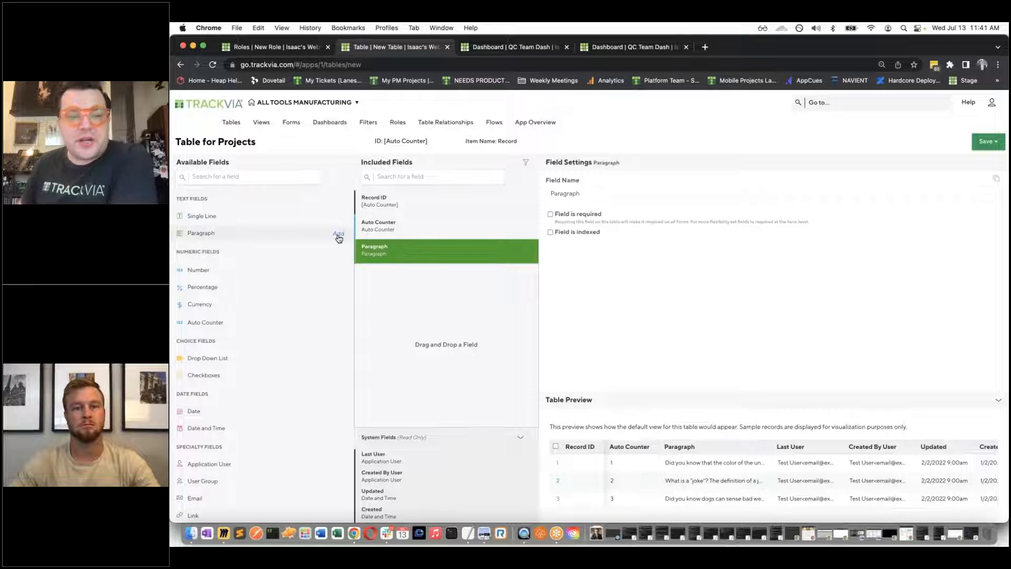
{"action": "left_click", "coordinate": [339, 235]}
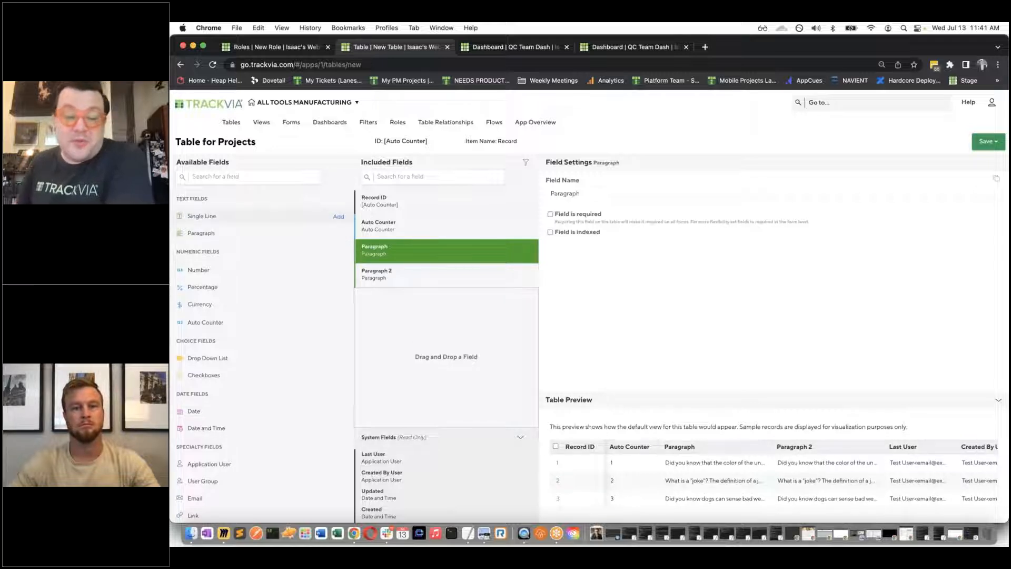
{"action": "left_click", "coordinate": [233, 270]}
{"action": "left_click", "coordinate": [227, 288]}
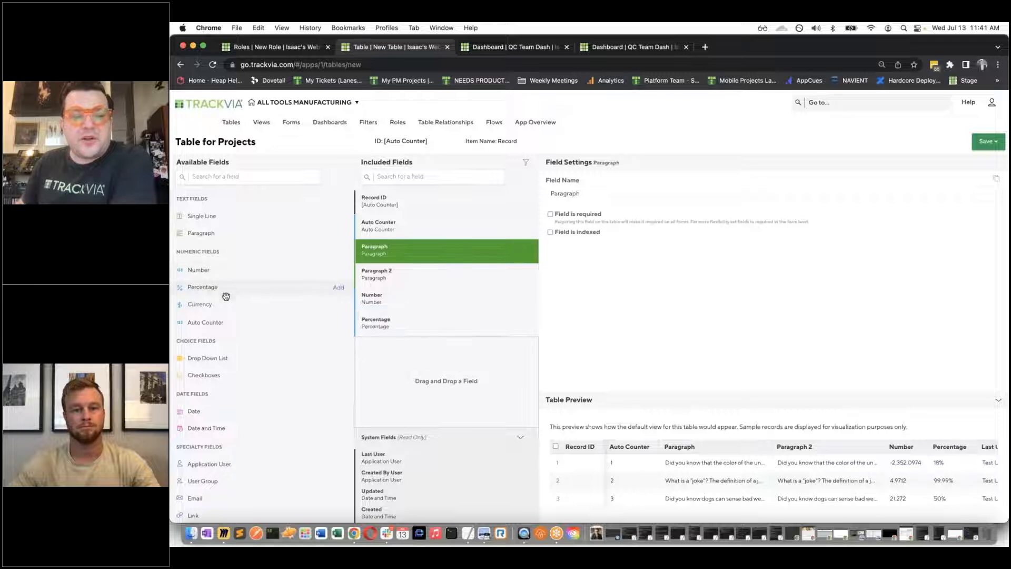
{"action": "left_click", "coordinate": [227, 304]}
{"action": "left_click", "coordinate": [228, 322]}
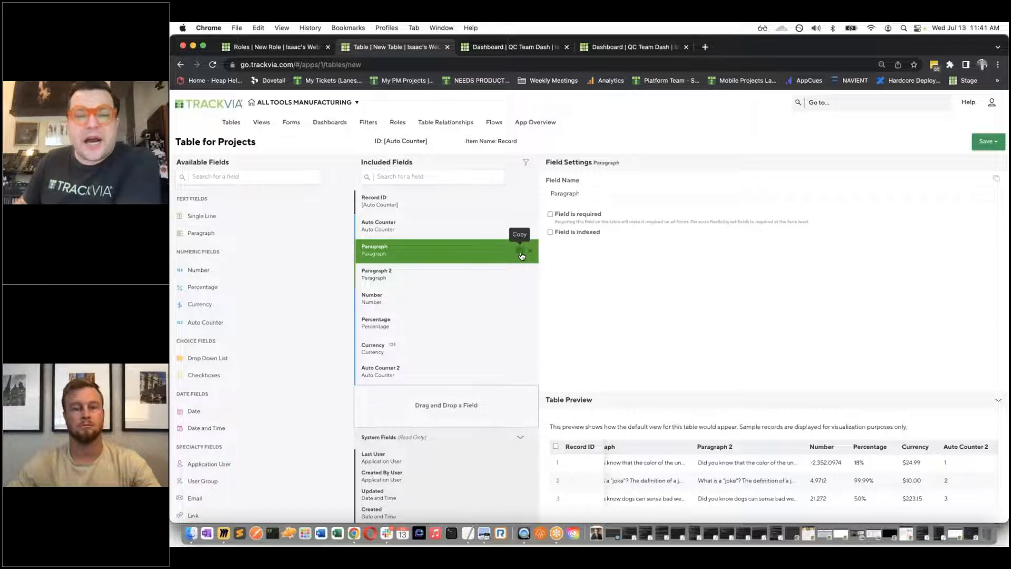
Duplicate the Paragraph, Paragraph 2 and Number fields
{"action": "left_click", "coordinate": [520, 255]}
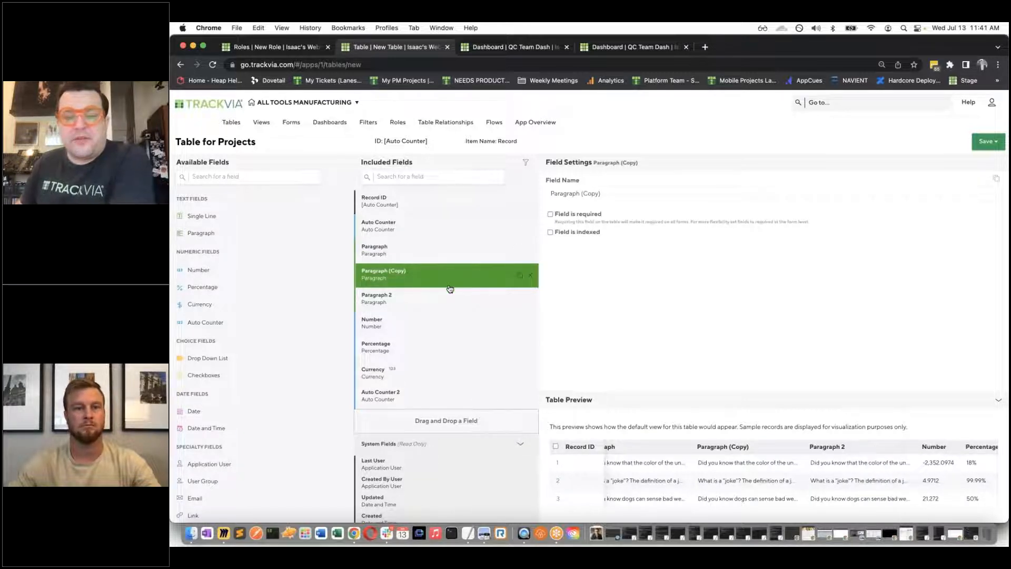
{"action": "left_click", "coordinate": [520, 298]}
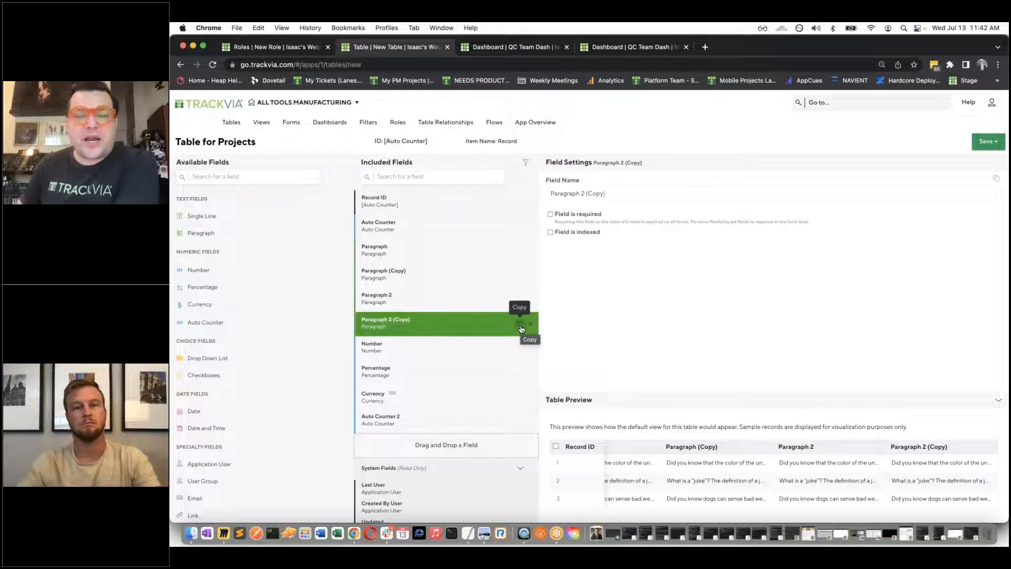
{"action": "left_click", "coordinate": [519, 349]}
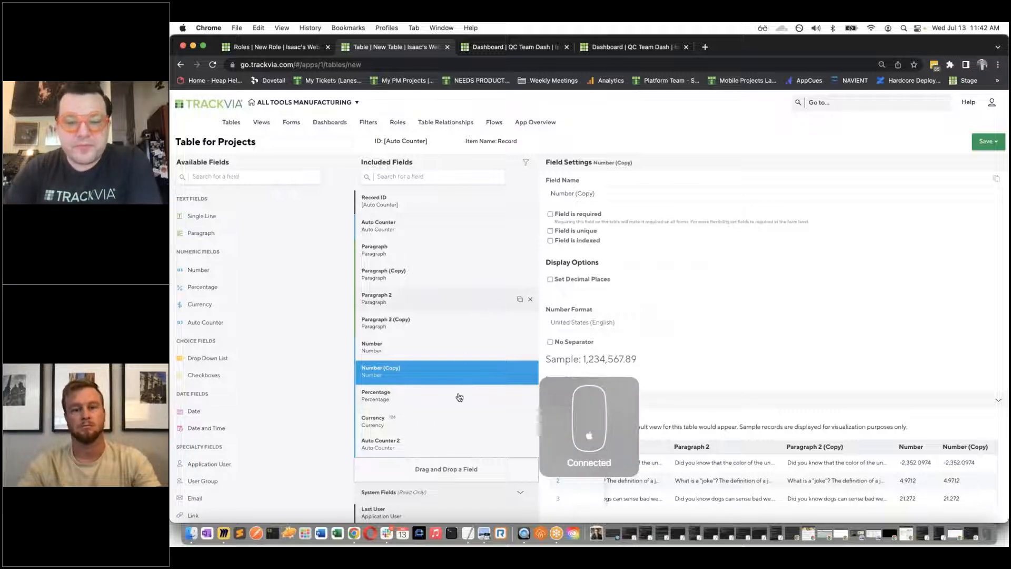
Collapse and re-expand the System Fields list, and examine the columns in the table preview
{"action": "scroll", "coordinate": [456, 397], "scroll_direction": "down", "scroll_amount": 2}
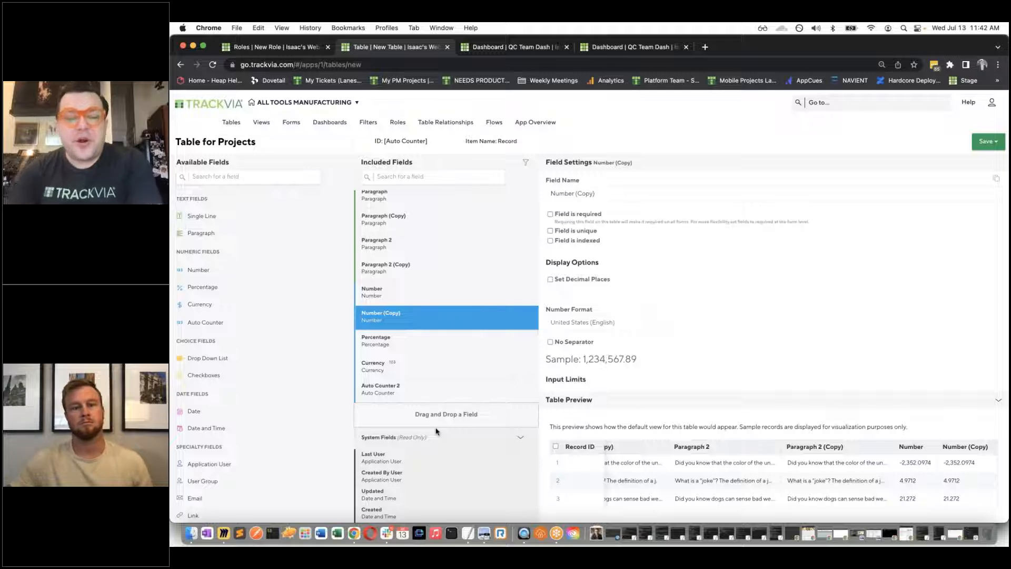
{"action": "left_click", "coordinate": [520, 439]}
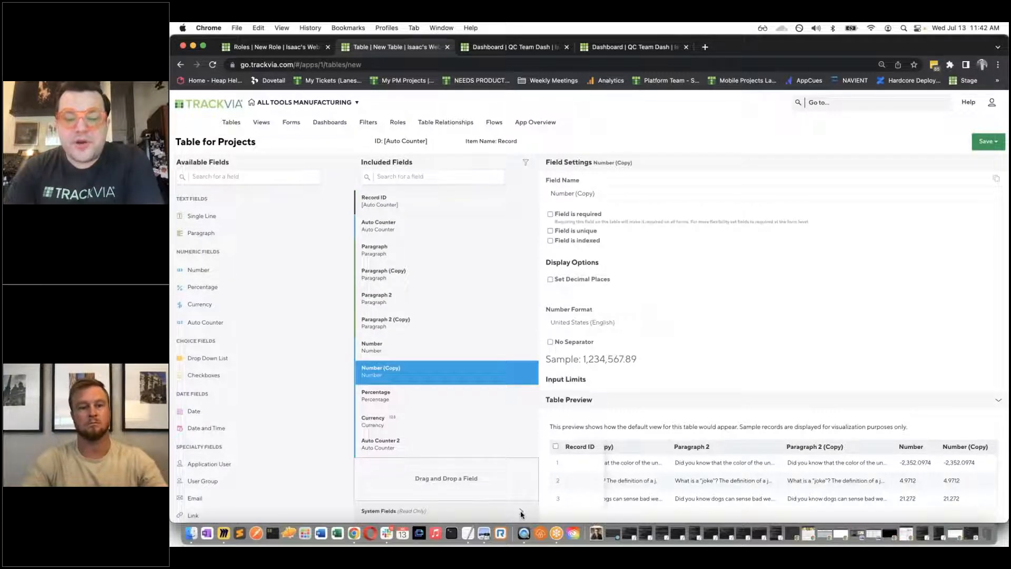
{"action": "left_click", "coordinate": [520, 511]}
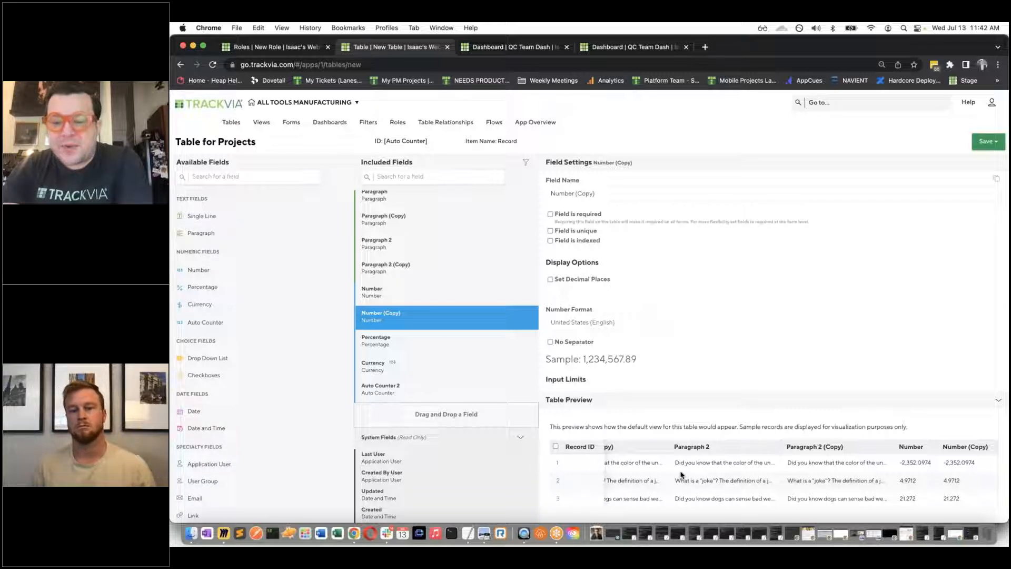
{"action": "scroll", "coordinate": [680, 474], "scroll_direction": "right", "scroll_amount": 2}
{"action": "scroll", "coordinate": [679, 474], "scroll_direction": "left", "scroll_amount": 6}
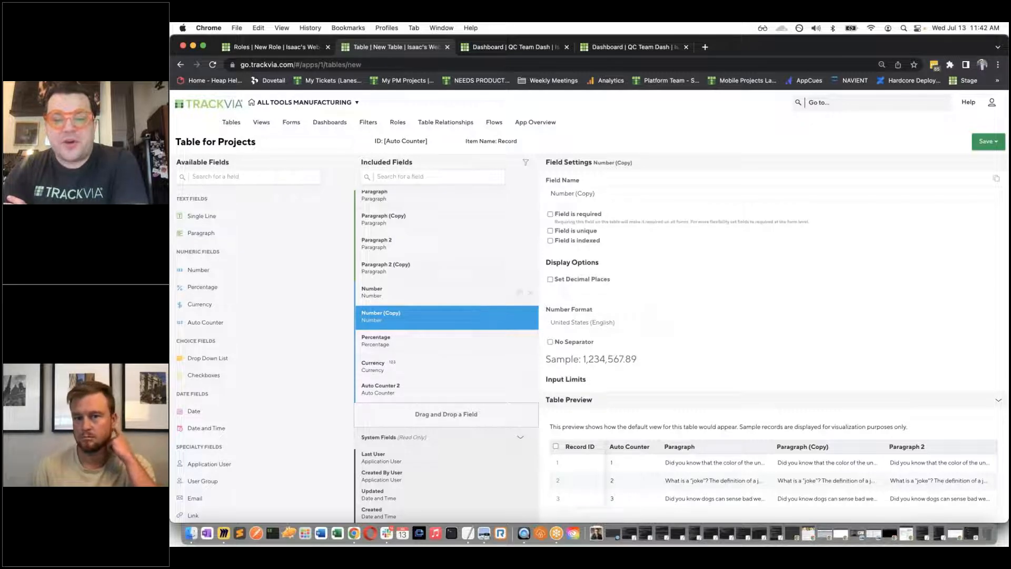
Delete the Number (Copy) field and check the remaining columns in the table preview
{"action": "left_click", "coordinate": [529, 317]}
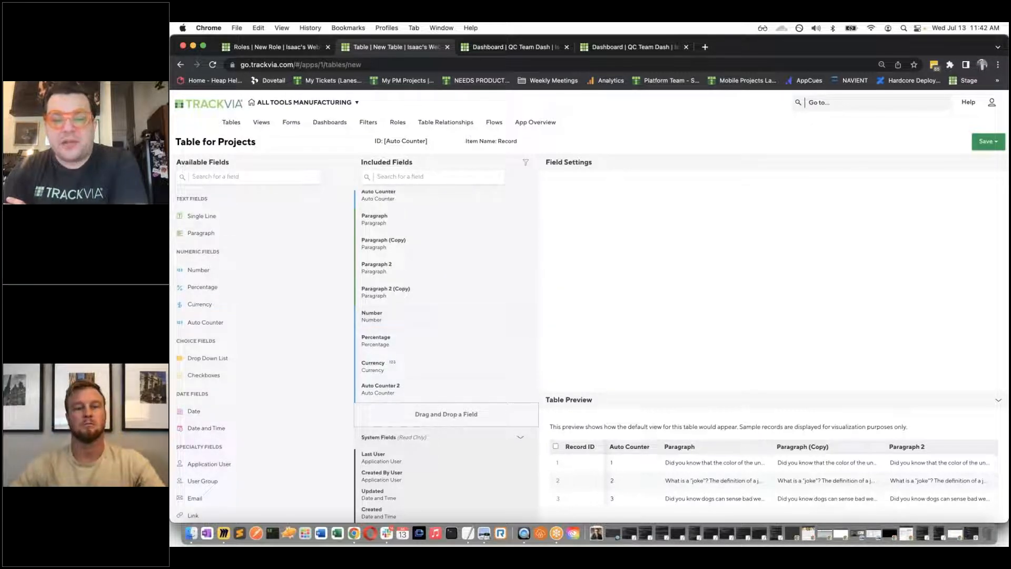
{"action": "scroll", "coordinate": [529, 317], "scroll_direction": "up", "scroll_amount": 1}
{"action": "scroll", "coordinate": [659, 473], "scroll_direction": "right", "scroll_amount": 8}
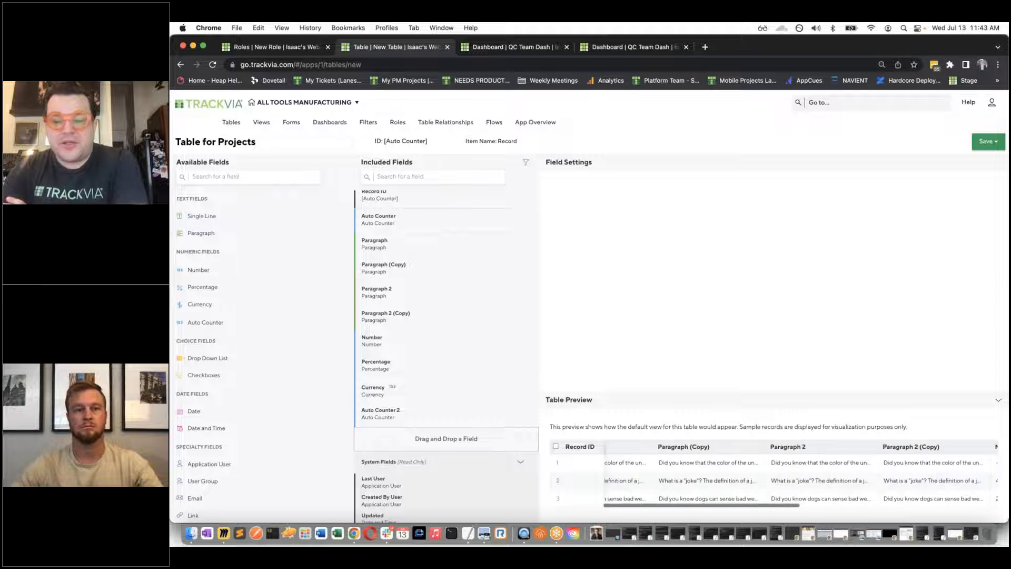
Remove the Auto Counter 2, Currency, Percentage, Number and Paragraph 2 (Copy) fields from the table
{"action": "scroll", "coordinate": [660, 472], "scroll_direction": "right", "scroll_amount": 10}
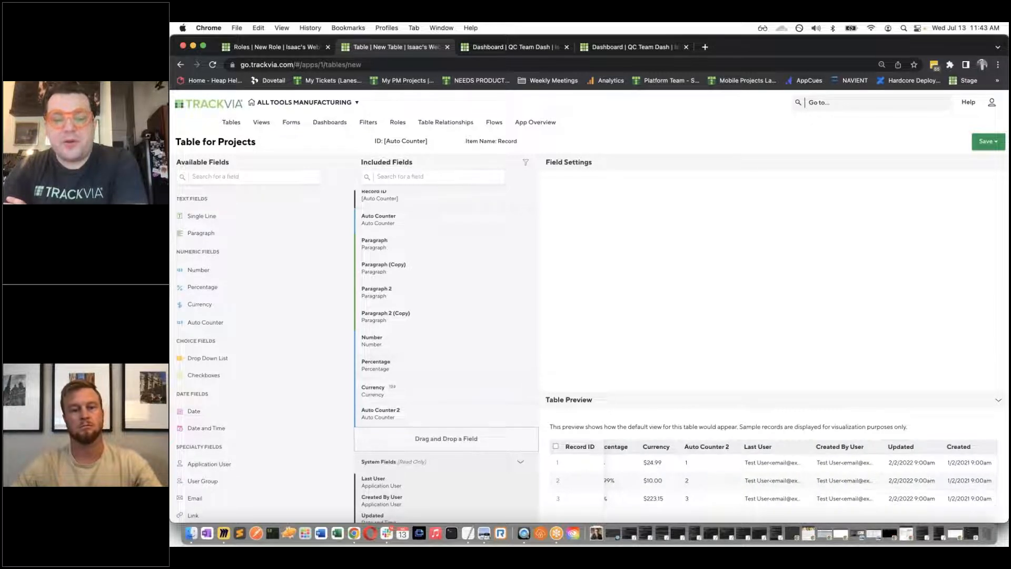
{"action": "left_click", "coordinate": [531, 414]}
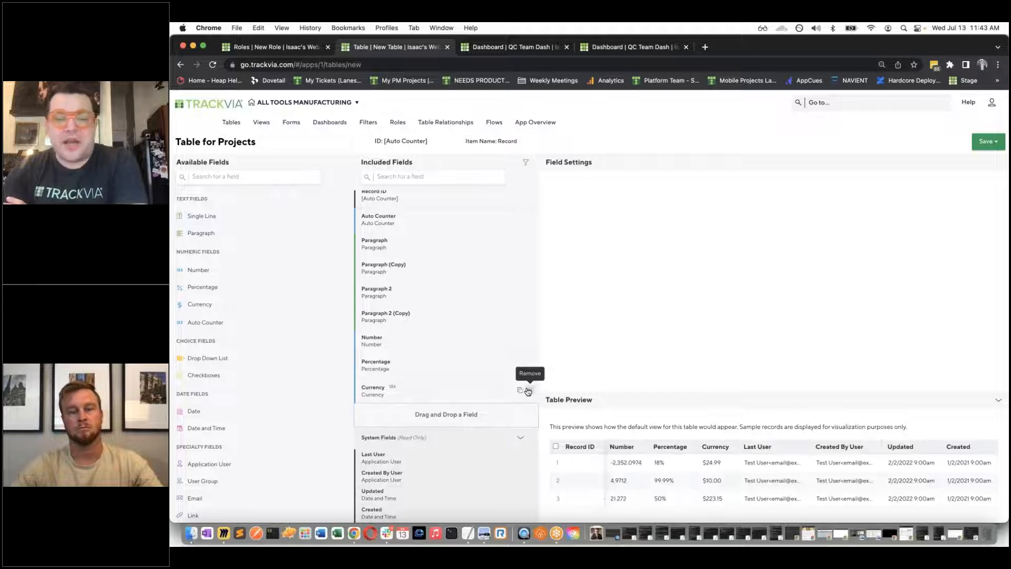
{"action": "left_click", "coordinate": [530, 394]}
{"action": "left_click", "coordinate": [530, 376]}
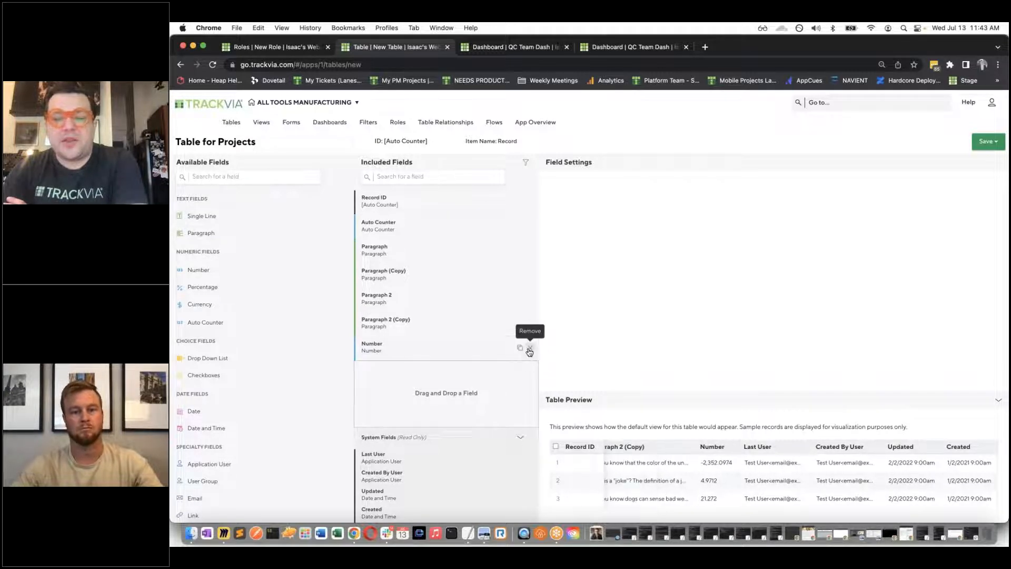
{"action": "left_click", "coordinate": [529, 351]}
{"action": "left_click", "coordinate": [529, 324]}
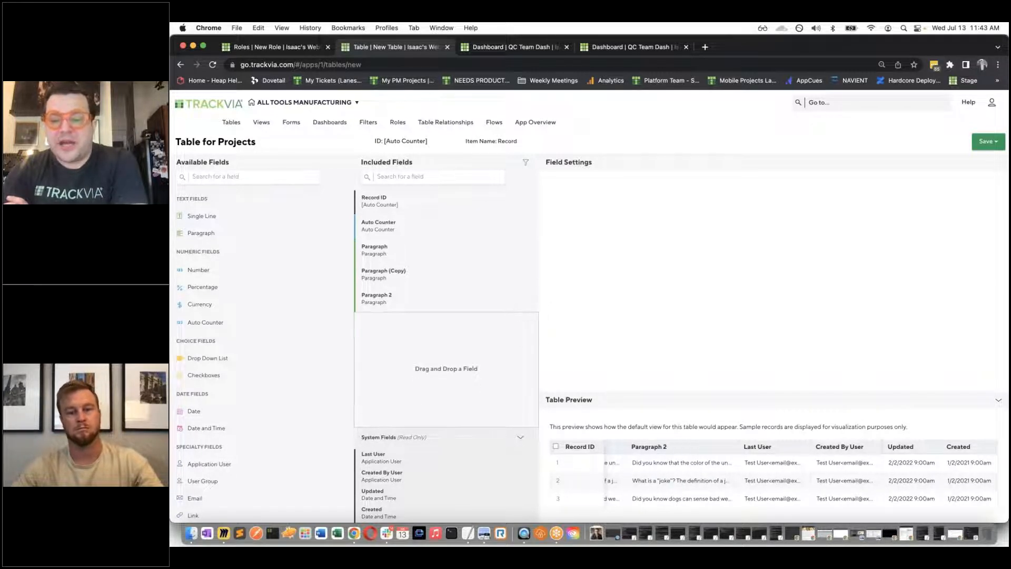
Check the remaining columns in the table preview, and collapse and re-expand the preview
{"action": "scroll", "coordinate": [656, 470], "scroll_direction": "left", "scroll_amount": 5}
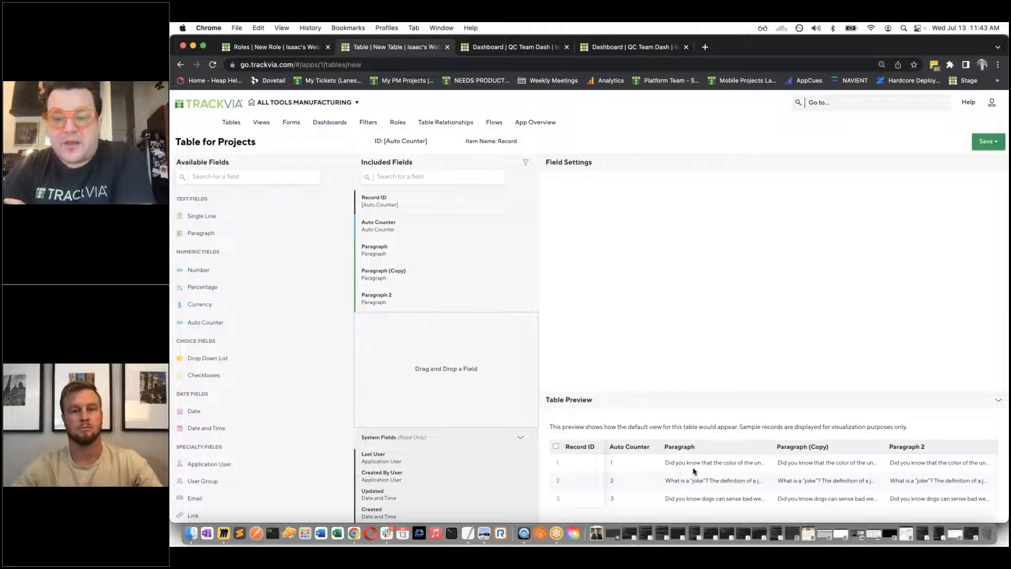
{"action": "left_click", "coordinate": [998, 404]}
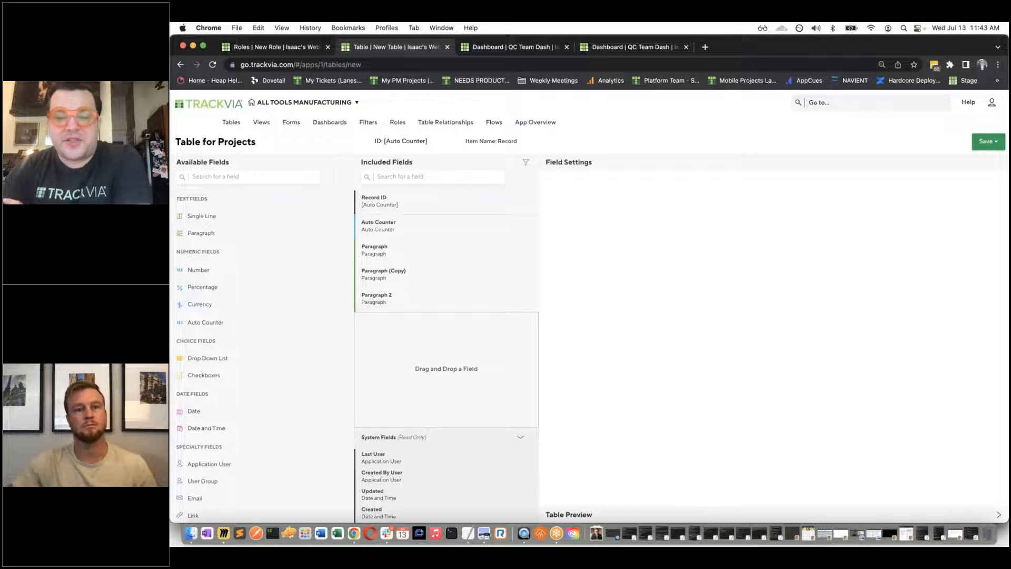
{"action": "left_click", "coordinate": [998, 515]}
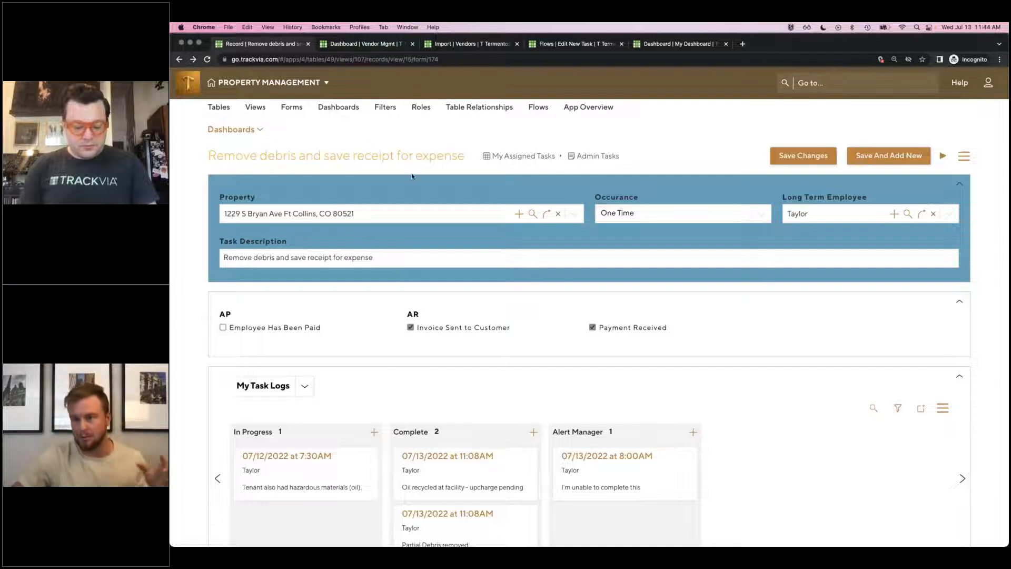
Export the My Task Logs view from the task record in the Property Management app
{"action": "scroll", "coordinate": [368, 369], "scroll_direction": "down", "scroll_amount": 2}
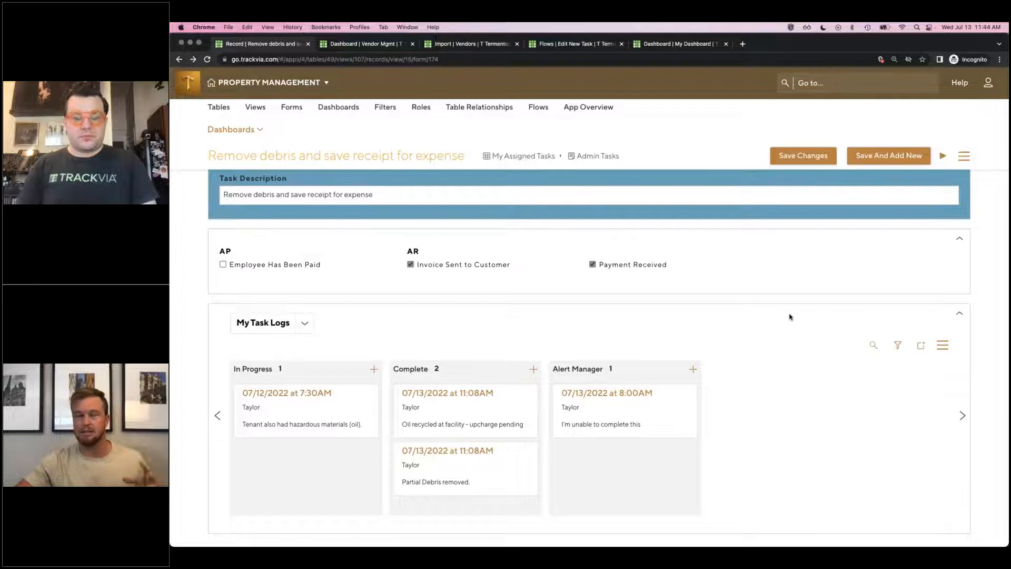
{"action": "left_click", "coordinate": [943, 346]}
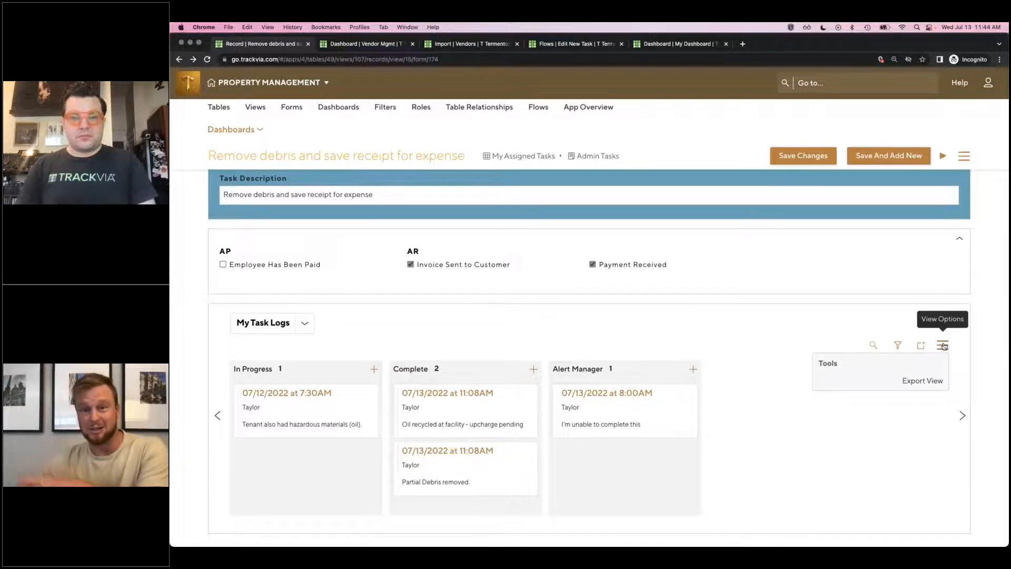
{"action": "left_click", "coordinate": [930, 381]}
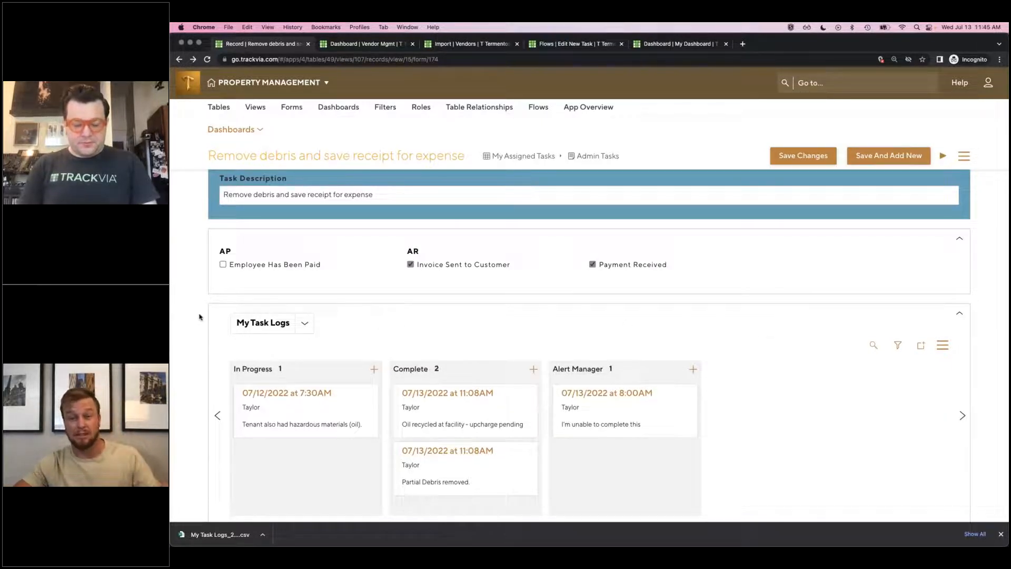
Examine the Go to search's list of apps, flows and tables, and close it without choosing anything
{"action": "scroll", "coordinate": [199, 317], "scroll_direction": "up", "scroll_amount": 1}
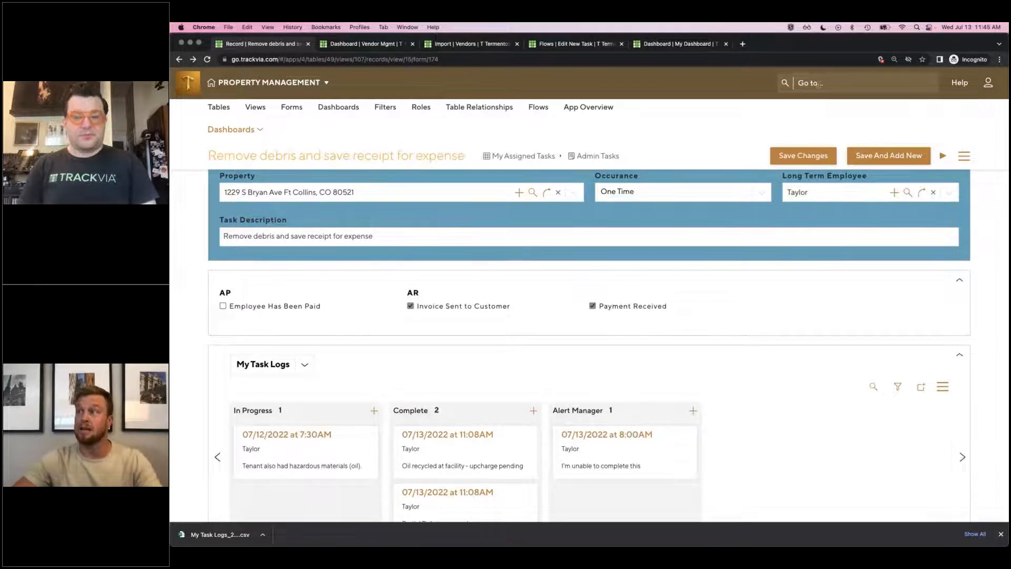
{"action": "left_click", "coordinate": [830, 81]}
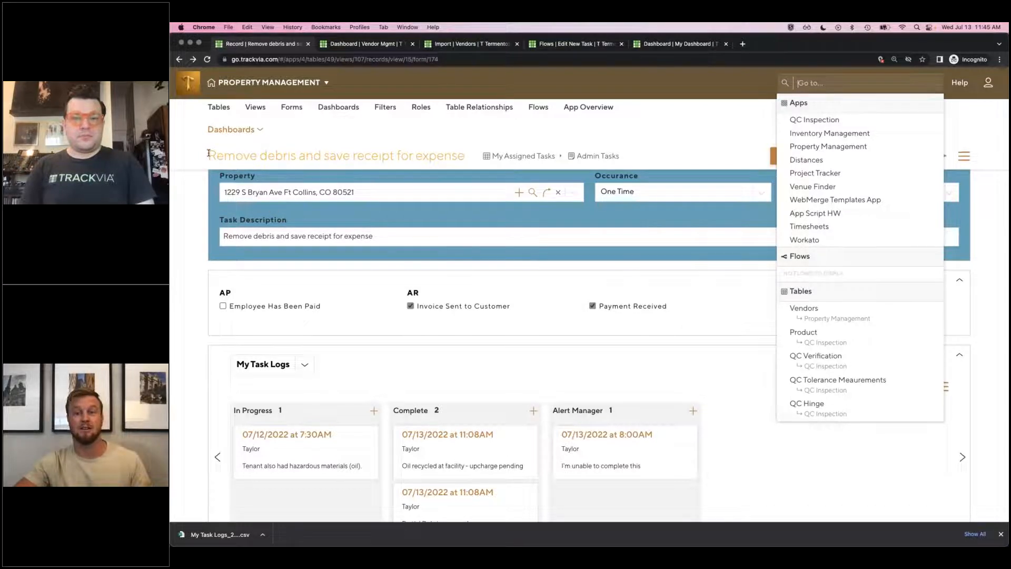
{"action": "left_click_drag", "start_coordinate": [209, 153], "coordinate": [276, 152]}
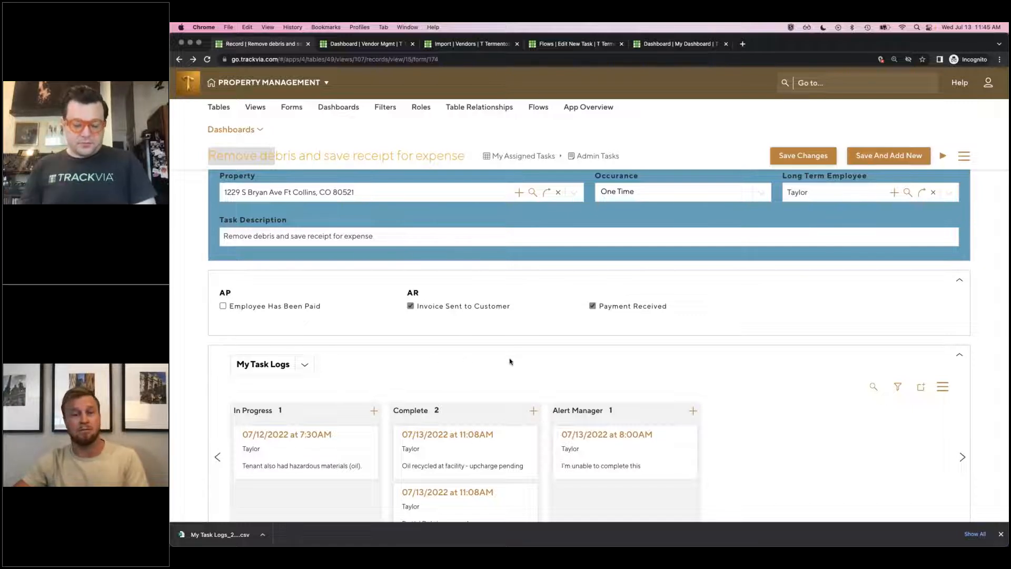
{"action": "left_click", "coordinate": [470, 356]}
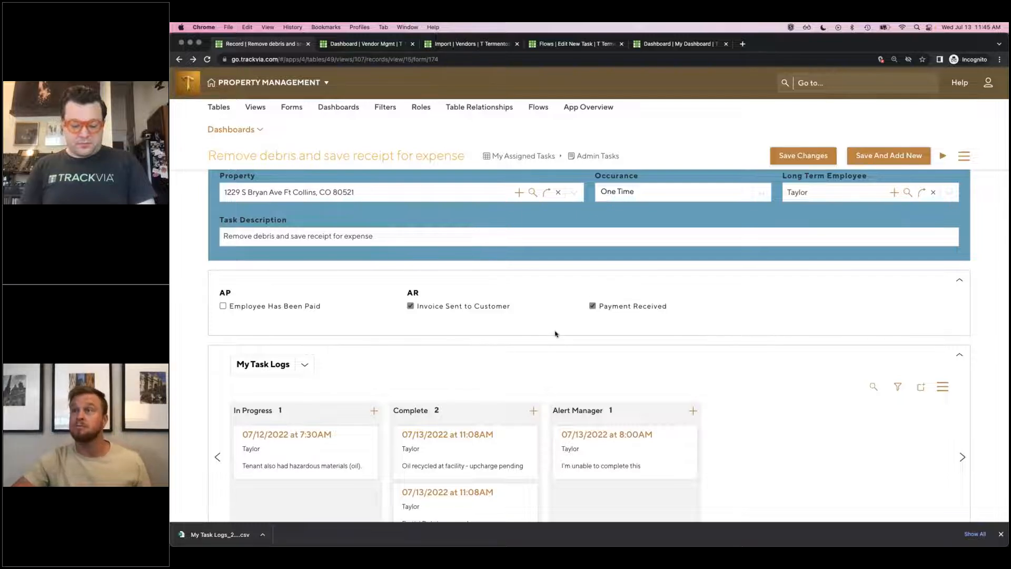
Show the Vendor Mgmt dashboard, view its All Vendors grid in full screen and restore its normal size
{"action": "left_click", "coordinate": [383, 47]}
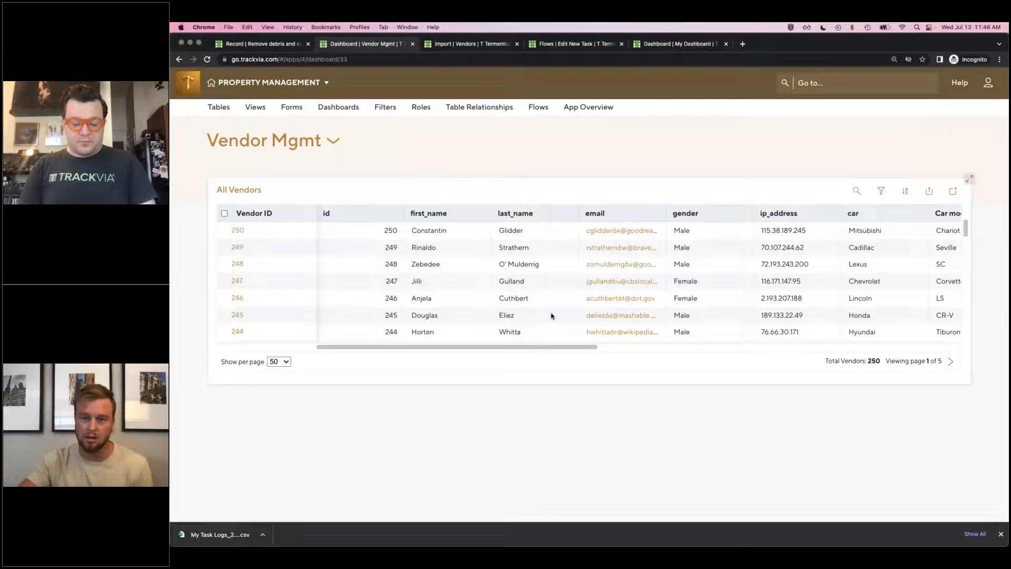
{"action": "left_click", "coordinate": [970, 183]}
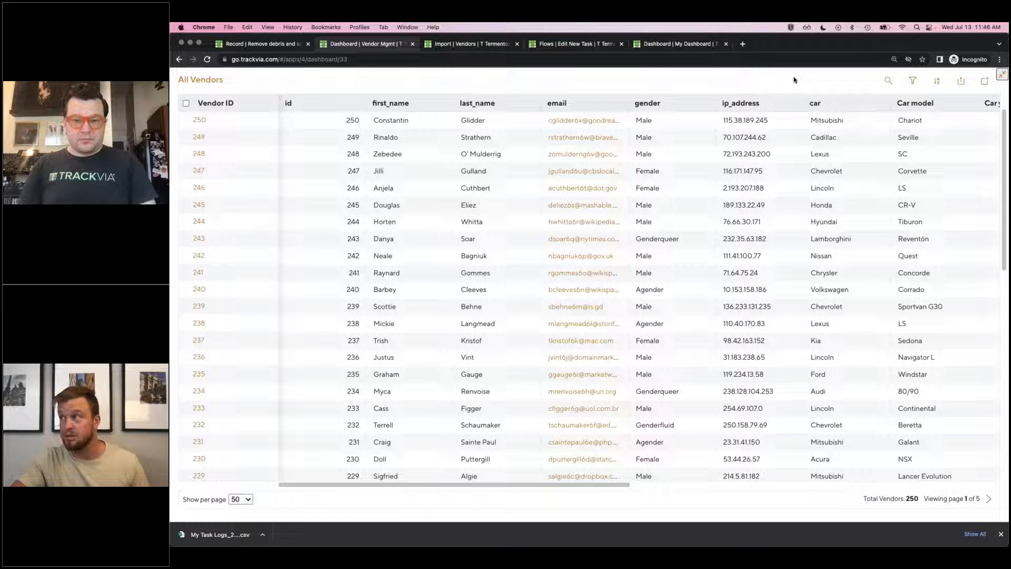
{"action": "left_click", "coordinate": [1000, 76]}
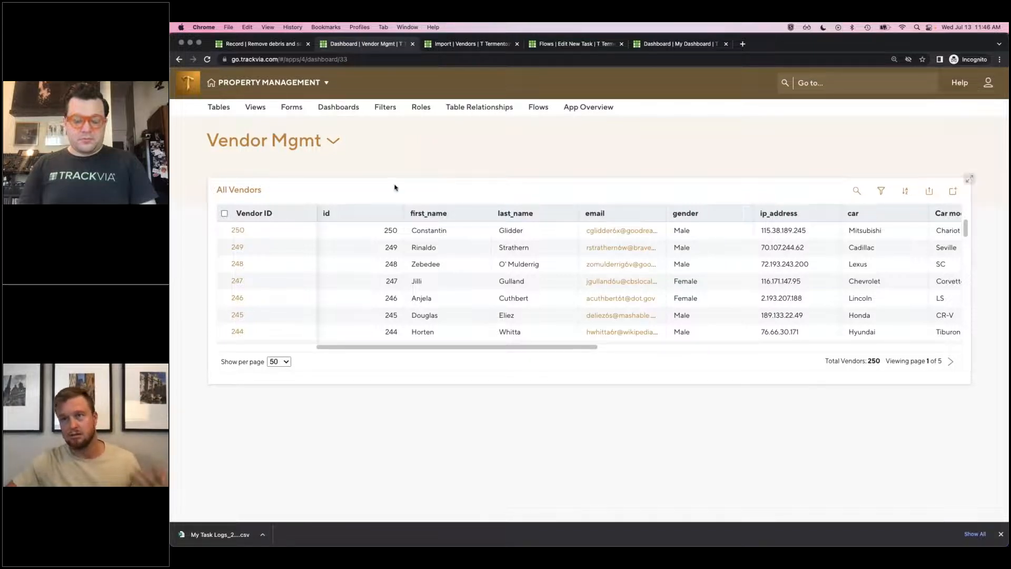
View the standalone All Vendors page, return to the dashboard, and compare it with the full-screen grid
{"action": "left_click", "coordinate": [238, 191]}
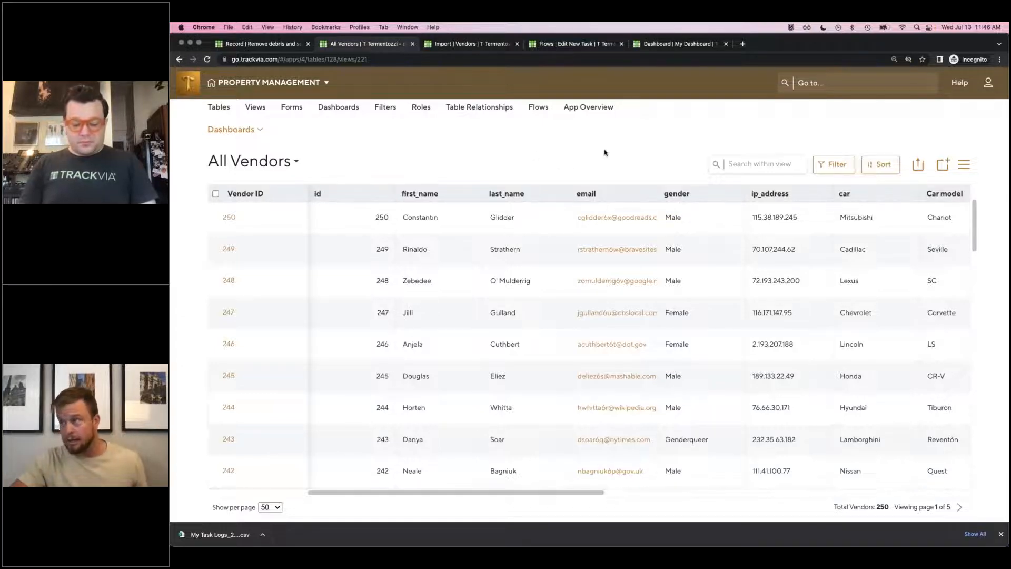
{"action": "left_click", "coordinate": [179, 59]}
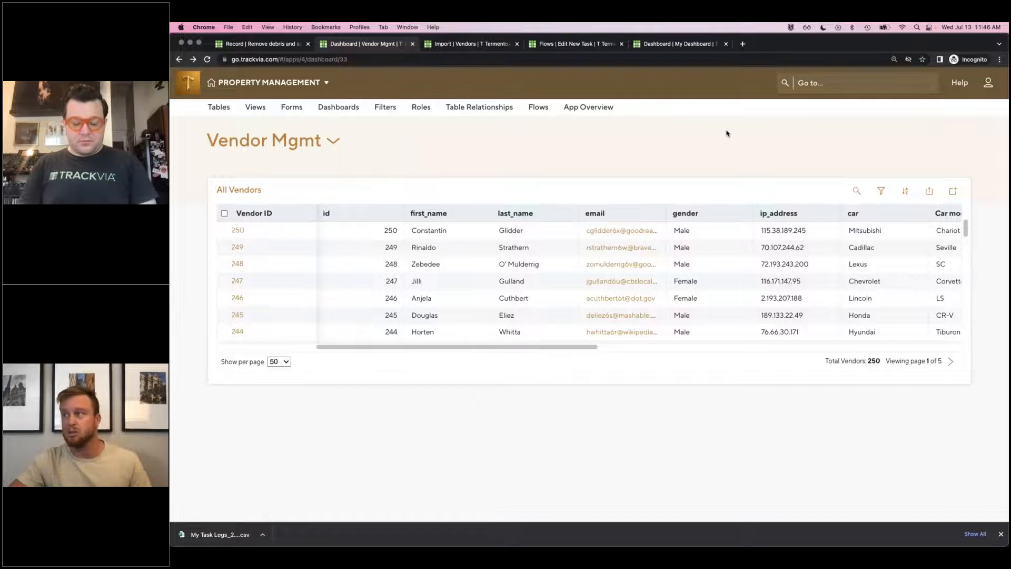
{"action": "left_click", "coordinate": [970, 179]}
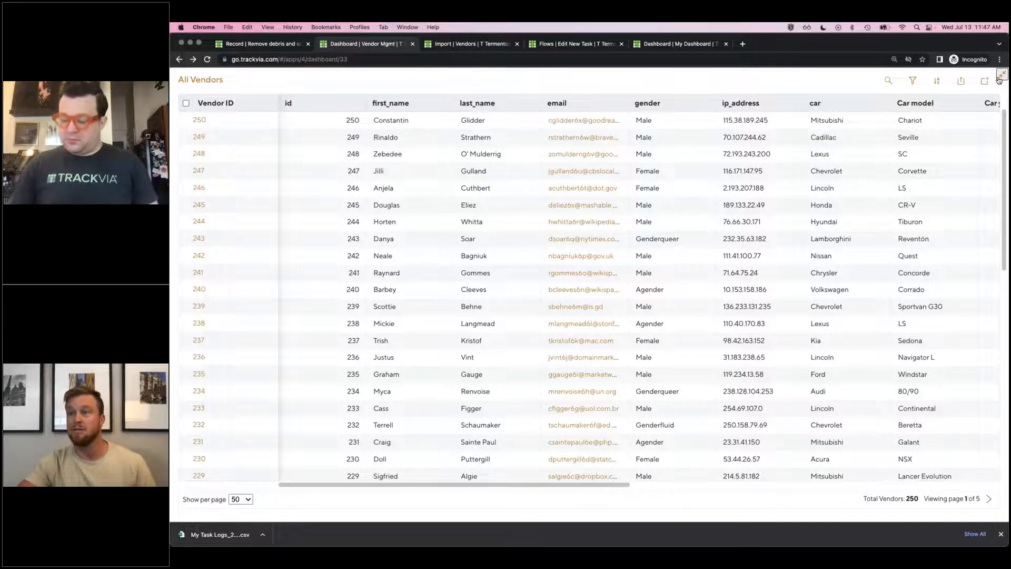
{"action": "left_click", "coordinate": [1002, 78]}
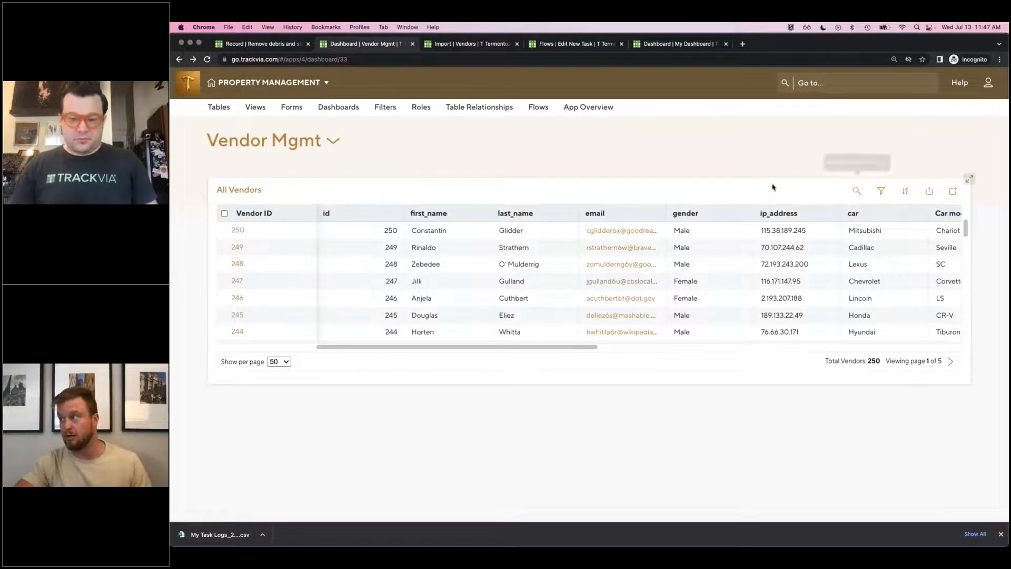
{"action": "left_click", "coordinate": [930, 193]}
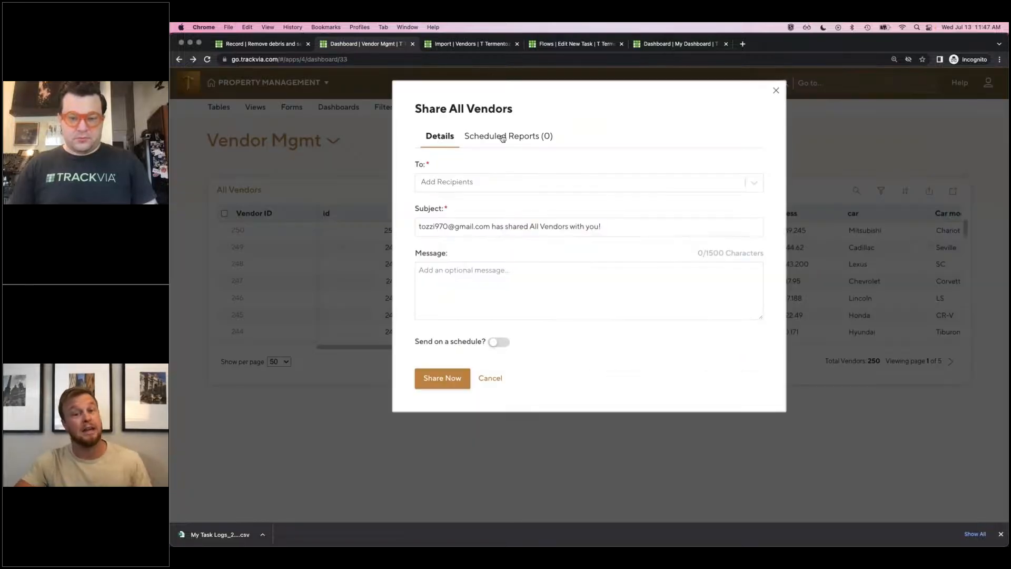
{"action": "left_click", "coordinate": [538, 188]}
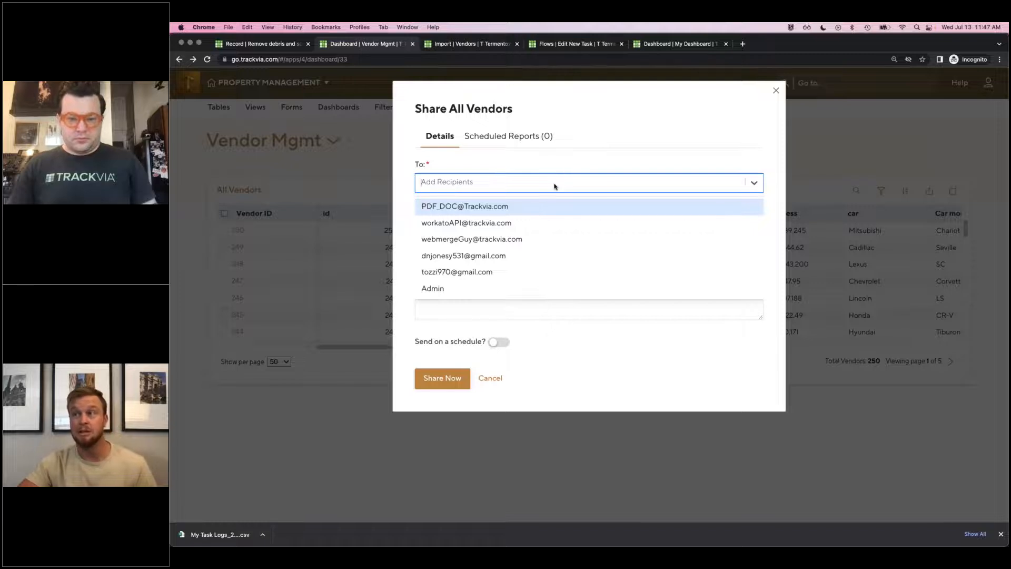
{"action": "left_click", "coordinate": [531, 208]}
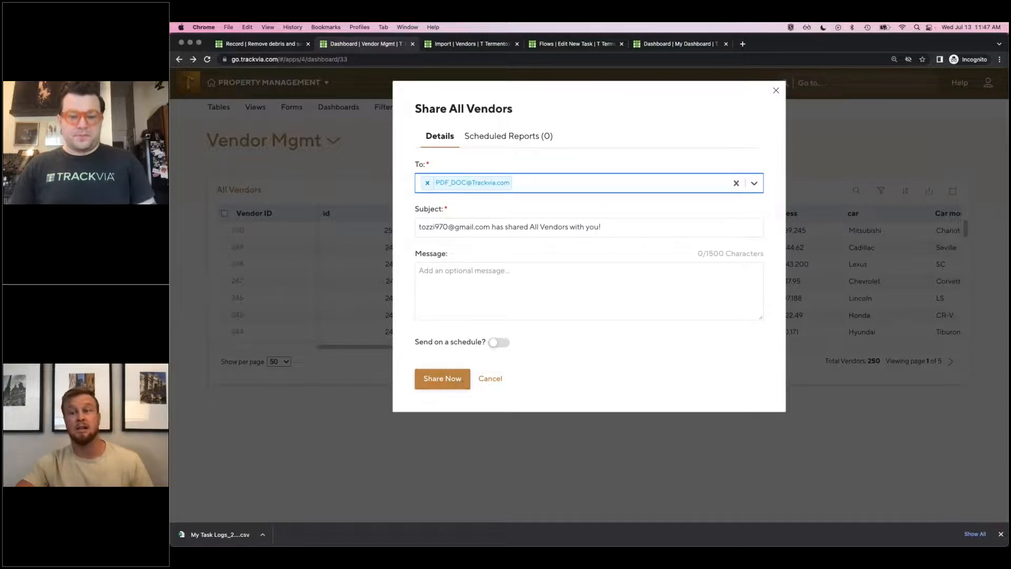
{"action": "left_click", "coordinate": [490, 378]}
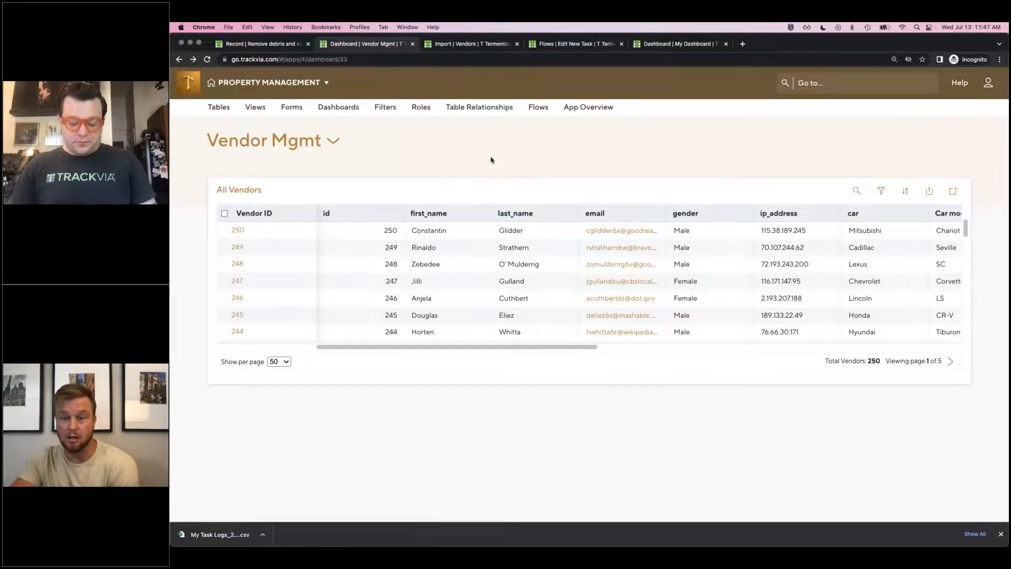
Upload the vendor data file from the computer into the import for the Vendors table
{"action": "left_click", "coordinate": [483, 45]}
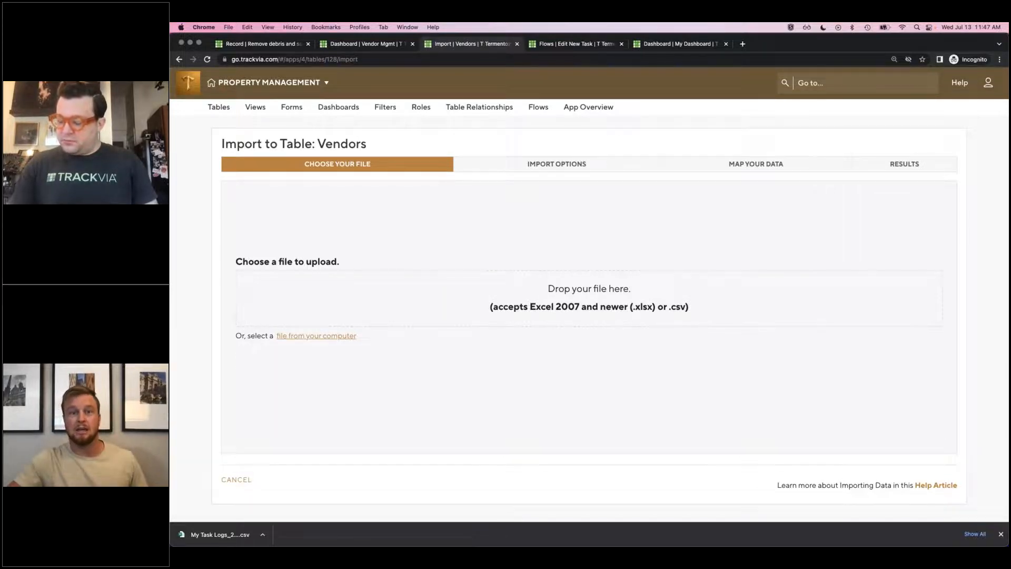
{"action": "key", "text": "ctrl+Up"}
{"action": "key", "text": "ctrl+Up"}
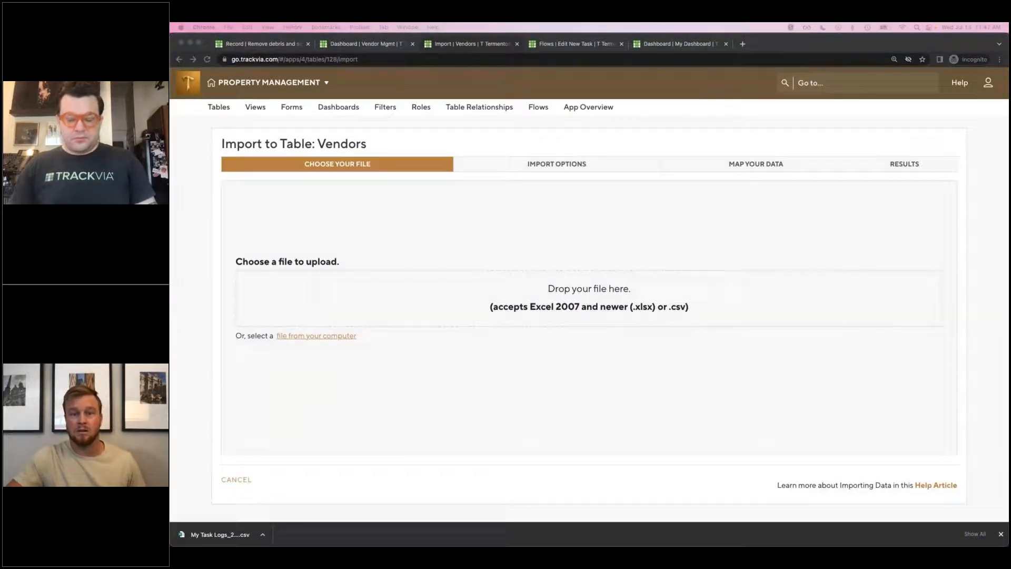
{"action": "left_click_drag", "start_coordinate": [171, 296], "coordinate": [514, 299]}
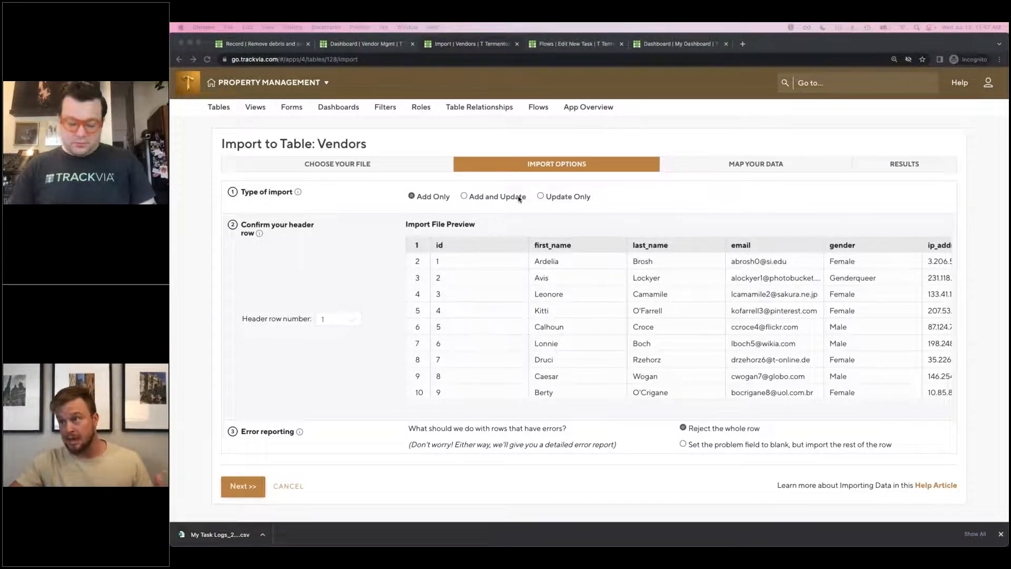
Set the import type to Update Only and proceed to the data mapping stage
{"action": "left_click", "coordinate": [561, 199]}
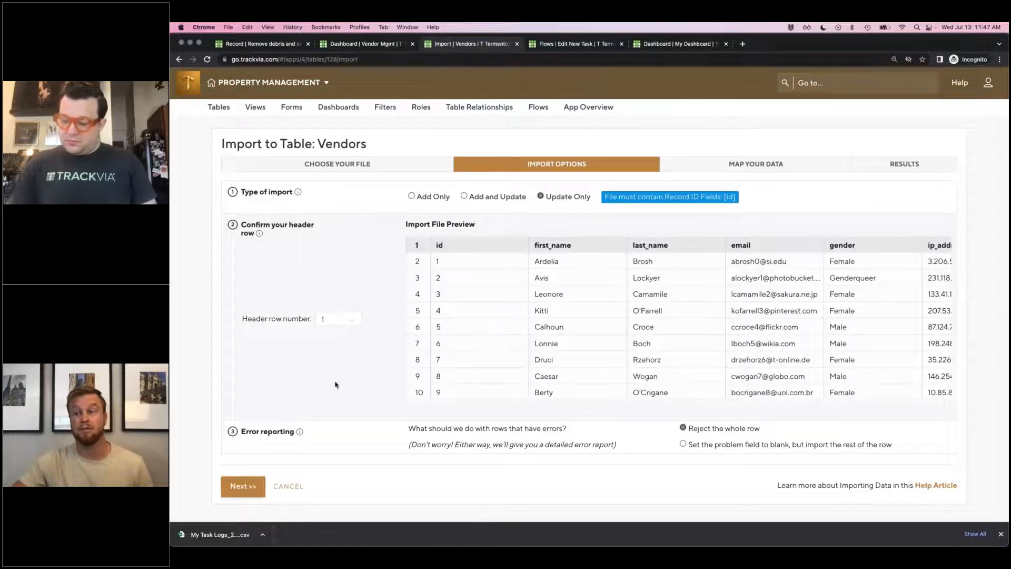
{"action": "left_click", "coordinate": [243, 485]}
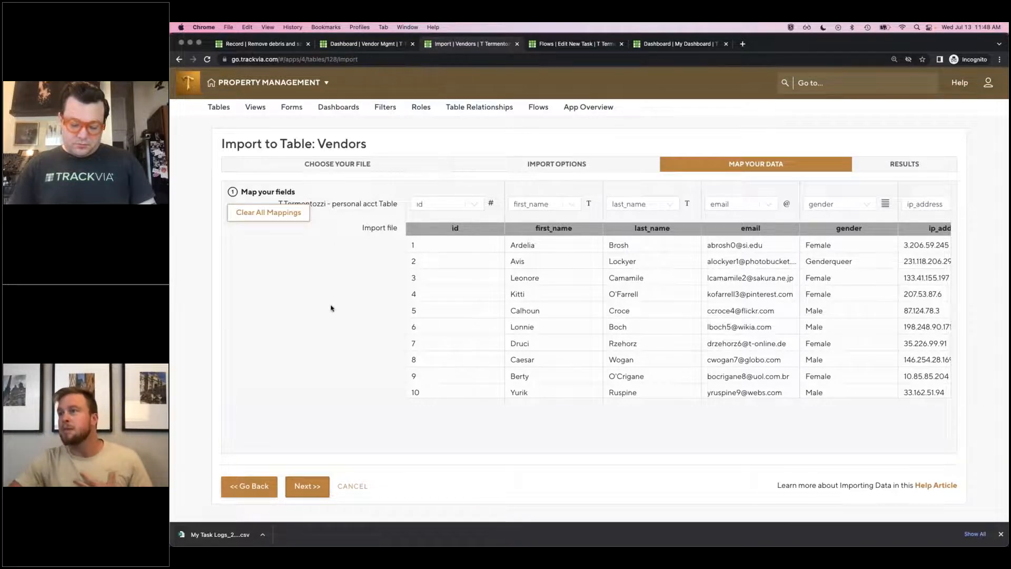
{"action": "key", "text": "super+minus"}
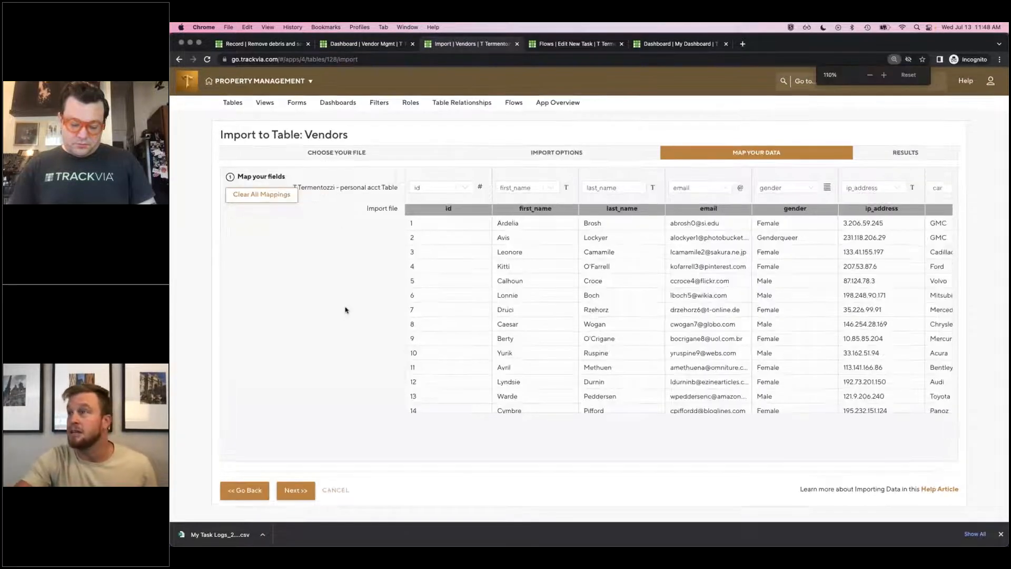
{"action": "key", "text": "super+minus"}
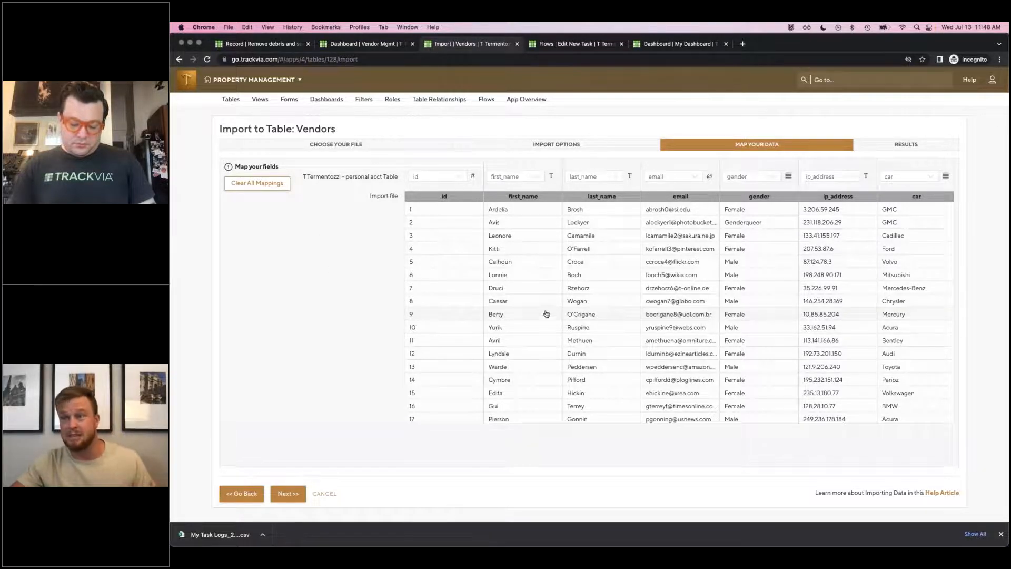
Clear all field mappings and map only the file's id column to the id field
{"action": "left_click", "coordinate": [267, 188]}
{"action": "key", "text": "super+equal"}
{"action": "key", "text": "super+equal"}
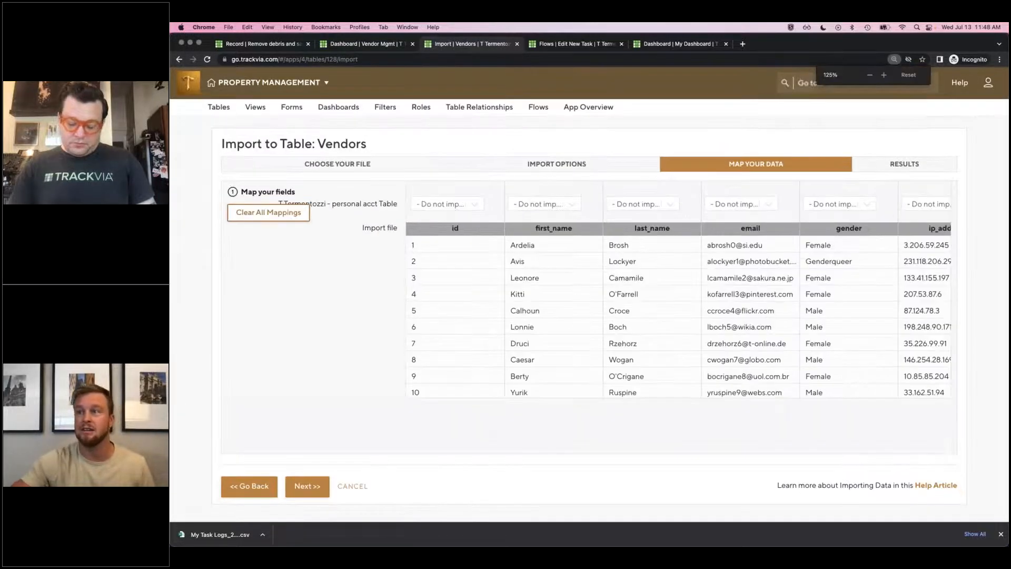
{"action": "left_click", "coordinate": [455, 206]}
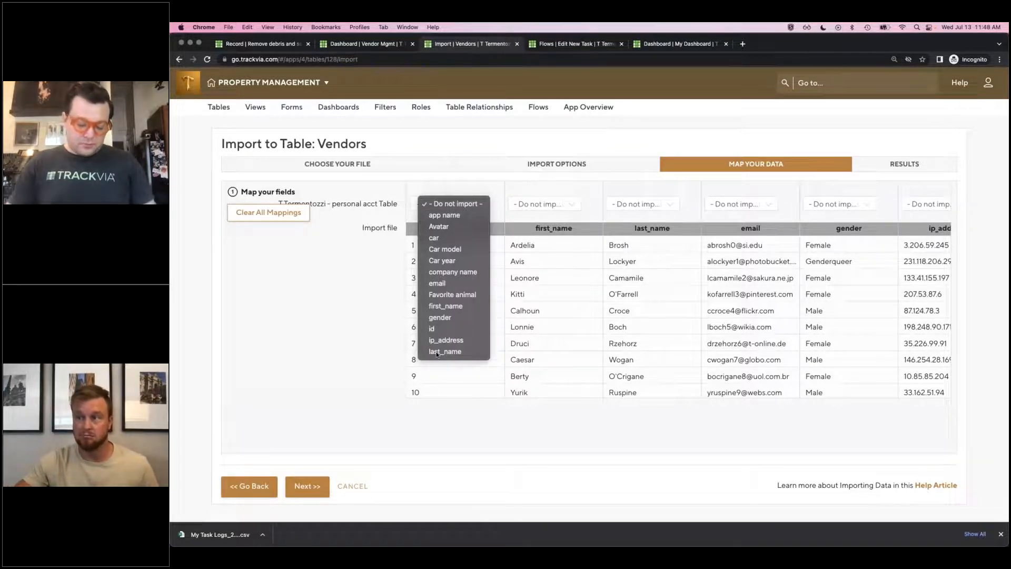
{"action": "left_click", "coordinate": [431, 329]}
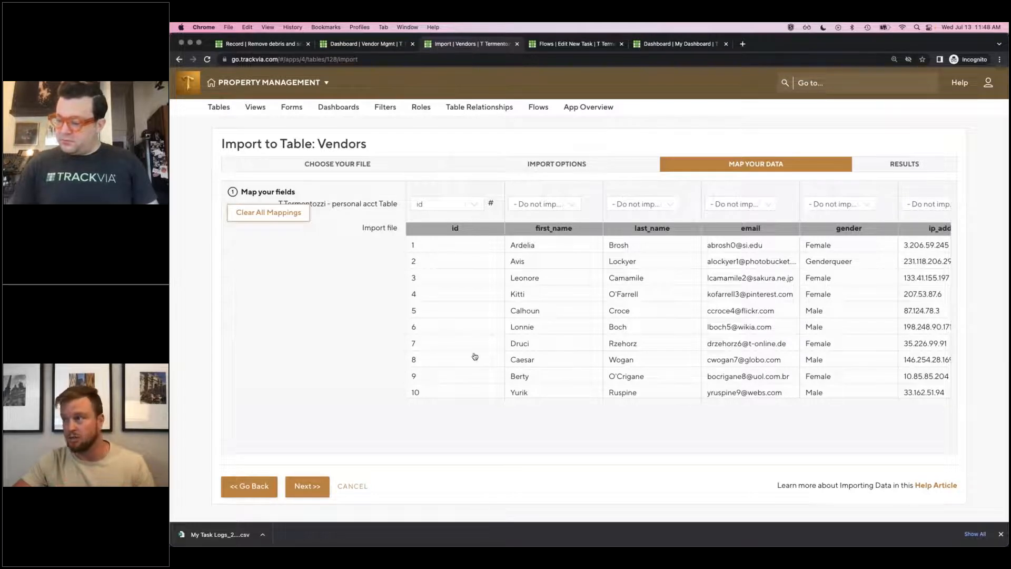
Map the file's IP address column to the ip_address field, run the Vendors import, and finish to return to the table
{"action": "left_click", "coordinate": [931, 203]}
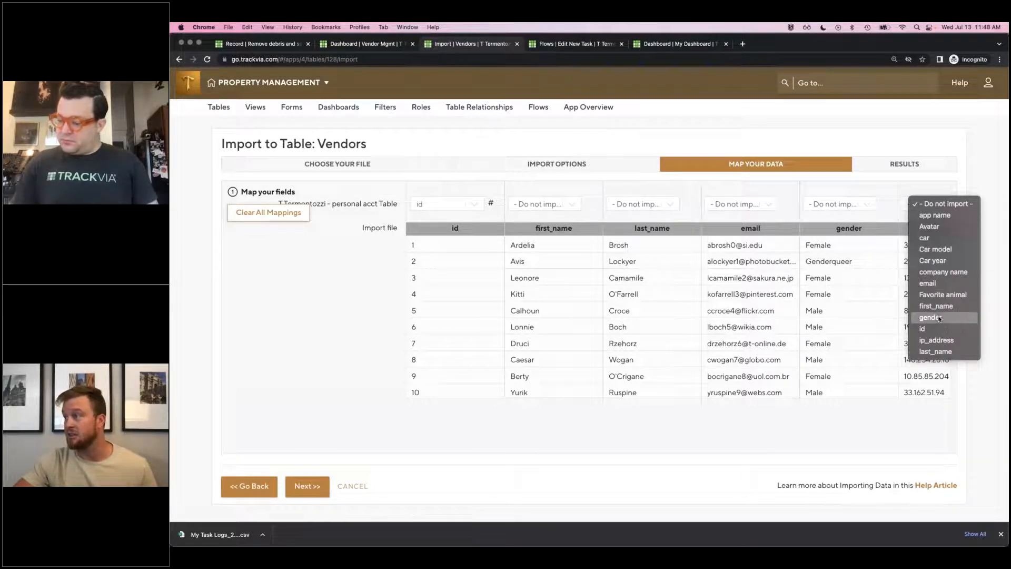
{"action": "left_click", "coordinate": [940, 340]}
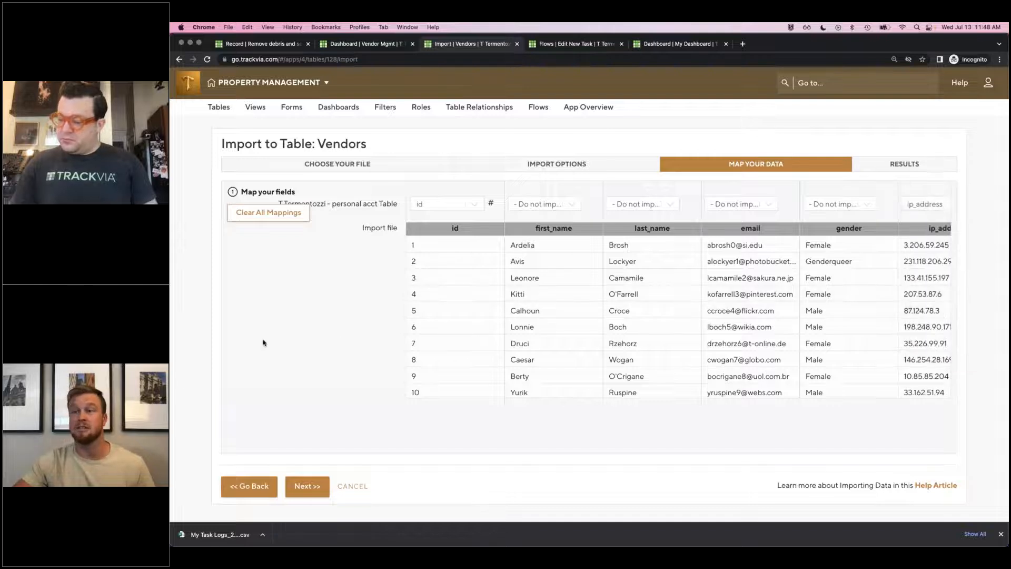
{"action": "left_click", "coordinate": [313, 483]}
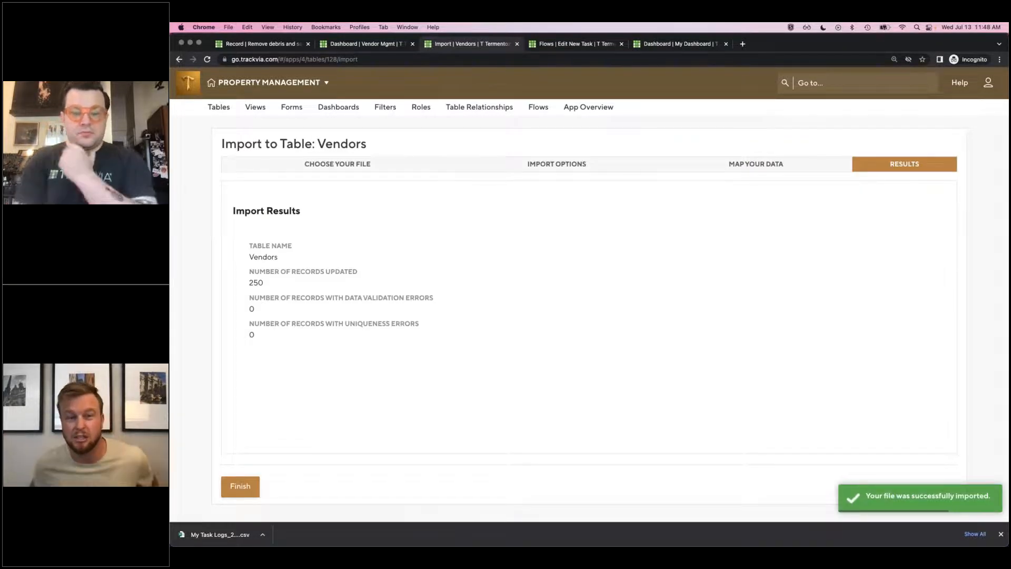
{"action": "left_click", "coordinate": [241, 485]}
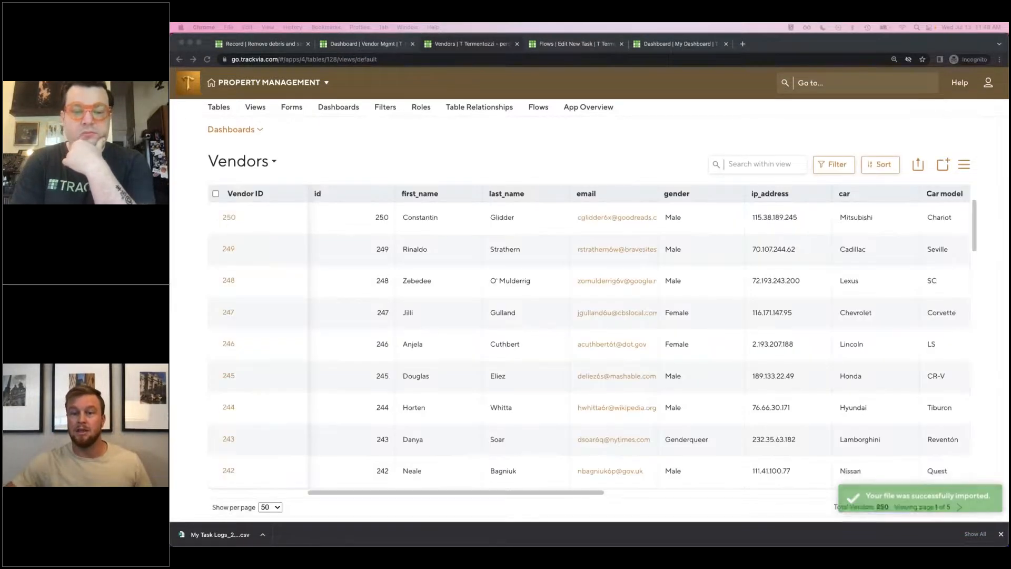
Examine the whole New Task flow from Start to End and open the settings of its Add New Task step
{"action": "left_click", "coordinate": [588, 45]}
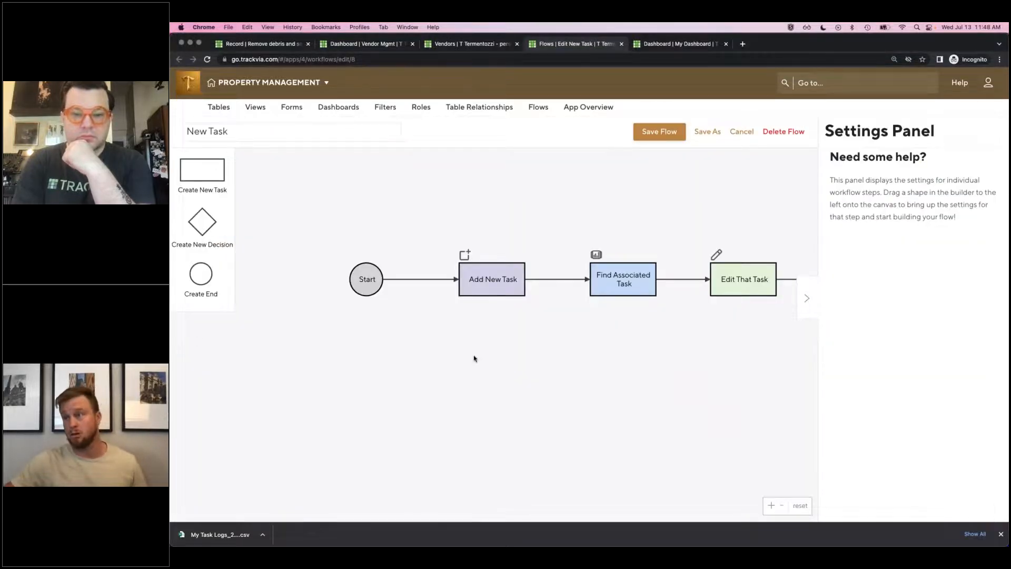
{"action": "left_click_drag", "start_coordinate": [652, 358], "coordinate": [548, 410]}
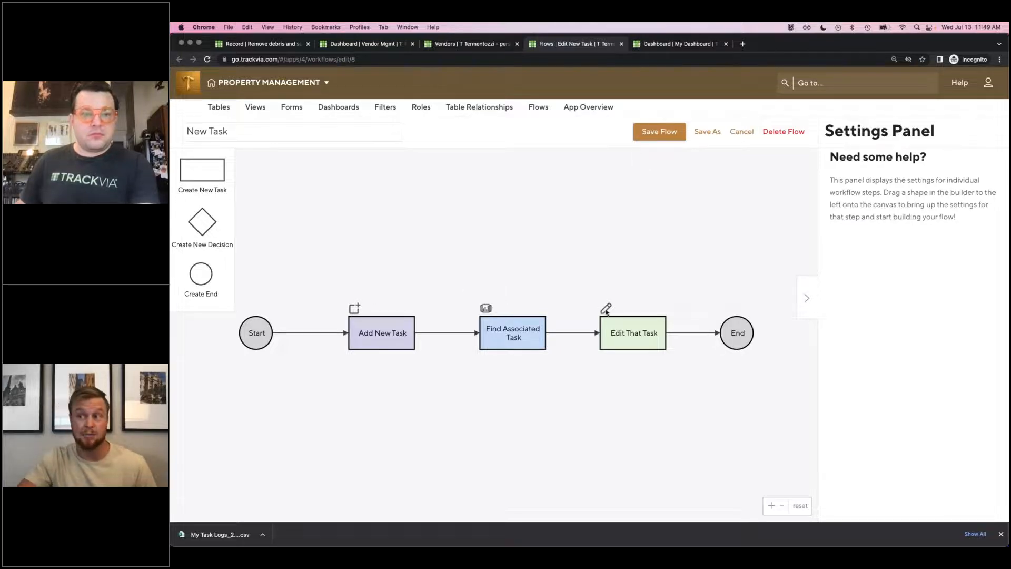
{"action": "left_click", "coordinate": [394, 323]}
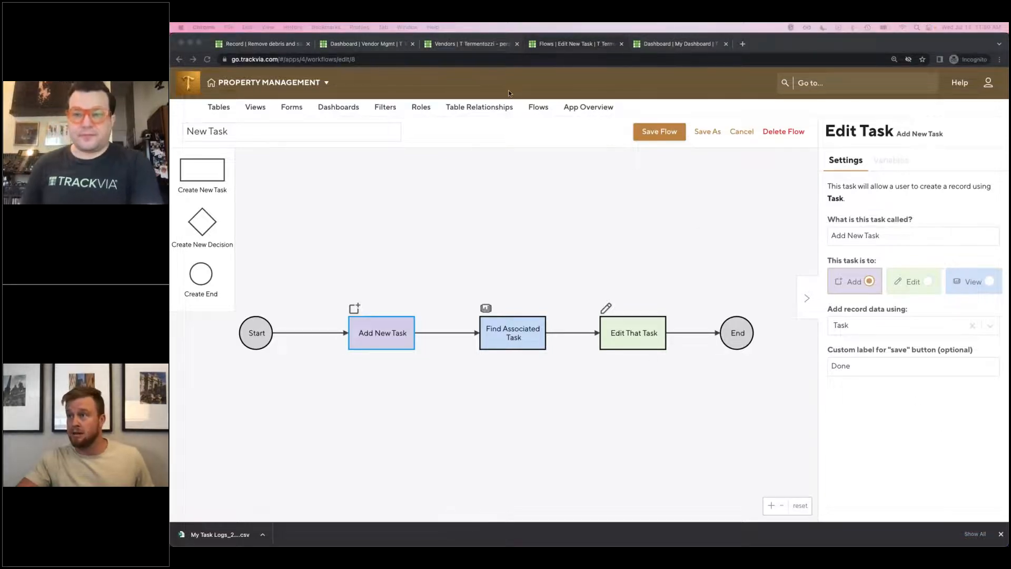
View My Dashboard with its New Task flow, and look through the available help resources, including TrackVia University
{"action": "left_click", "coordinate": [679, 44]}
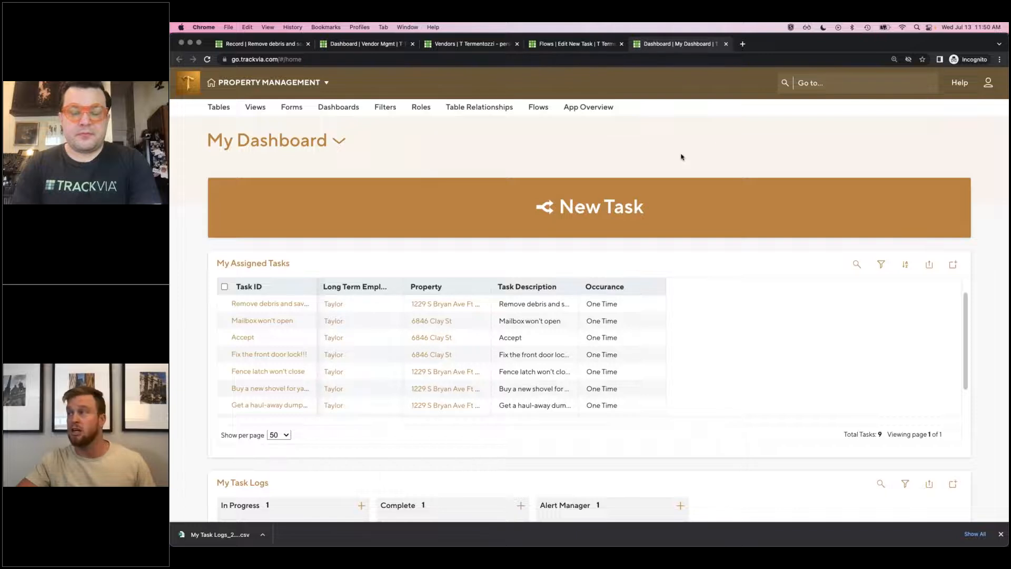
{"action": "left_click", "coordinate": [959, 83]}
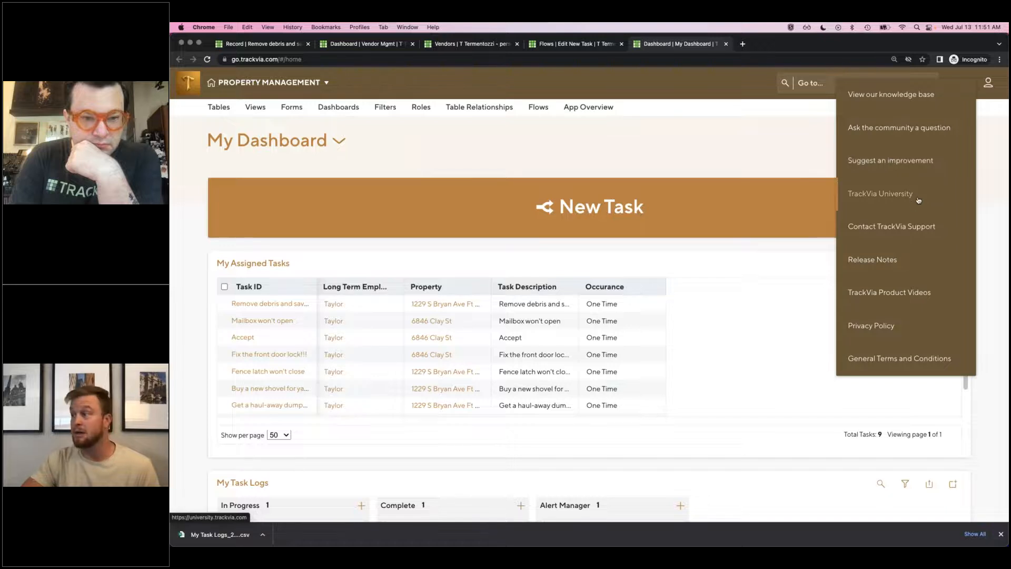
{"action": "left_click", "coordinate": [754, 355]}
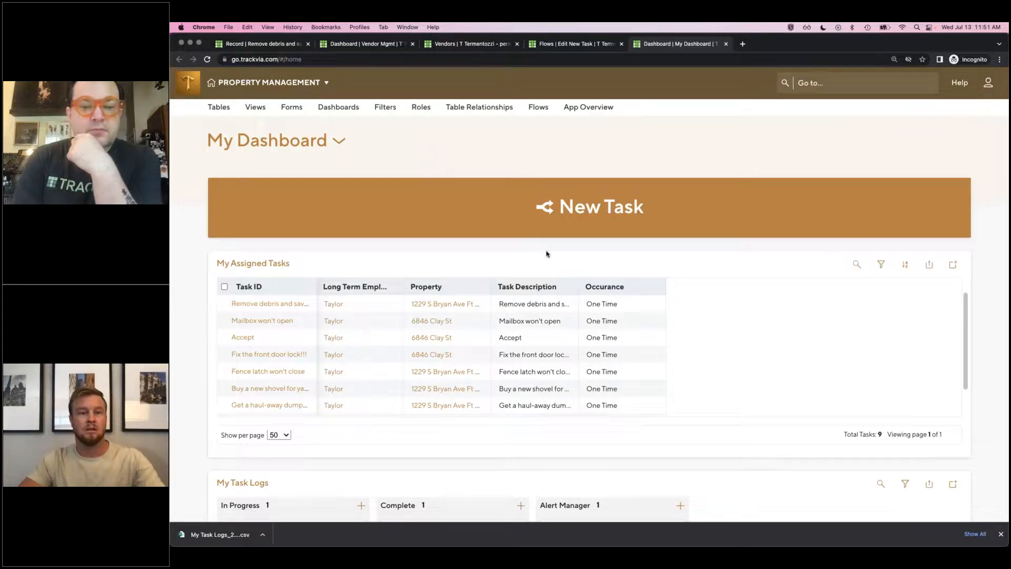
Switch to the New Features 2022 H1 presentation in Google Slides and start the slideshow from the Key Takeaways slide
{"action": "key", "text": "ctrl+Up"}
{"action": "left_click", "coordinate": [500, 235]}
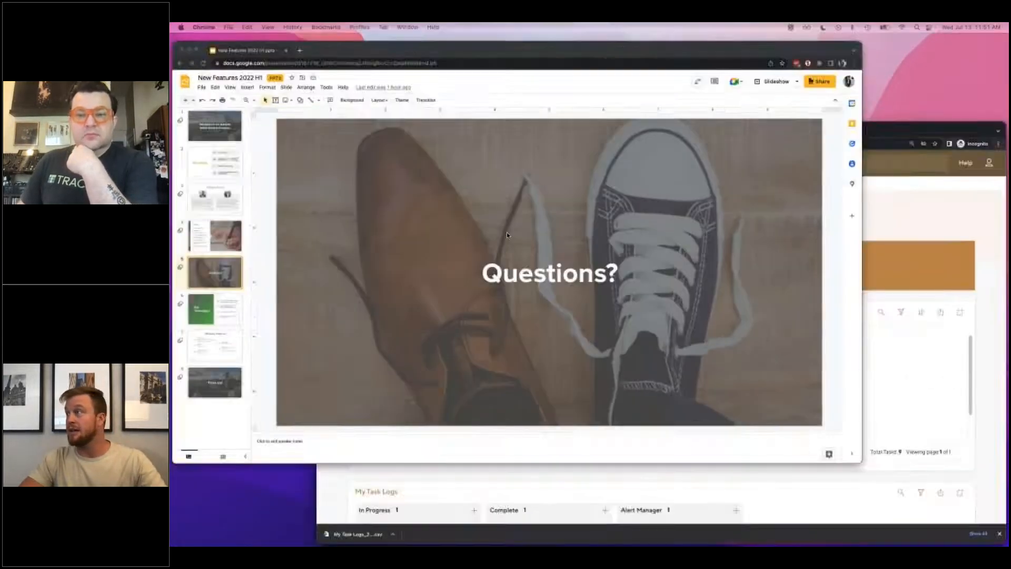
{"action": "left_click", "coordinate": [228, 364]}
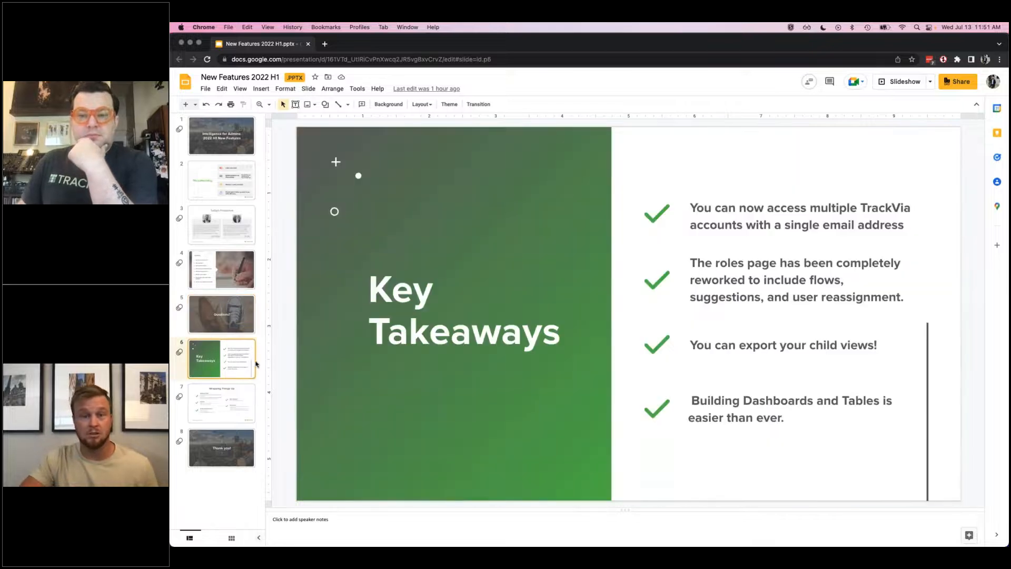
{"action": "left_click", "coordinate": [904, 82]}
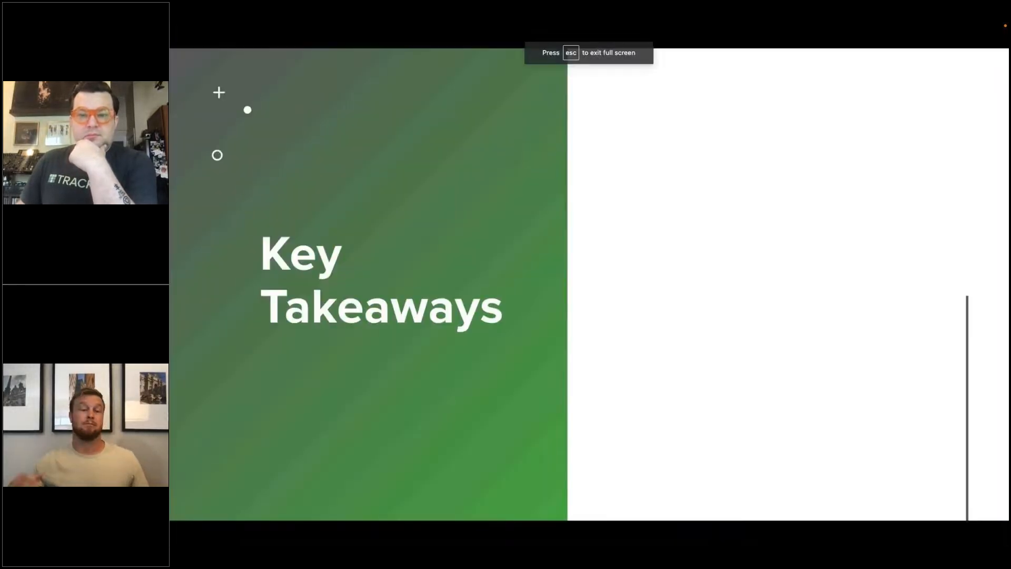